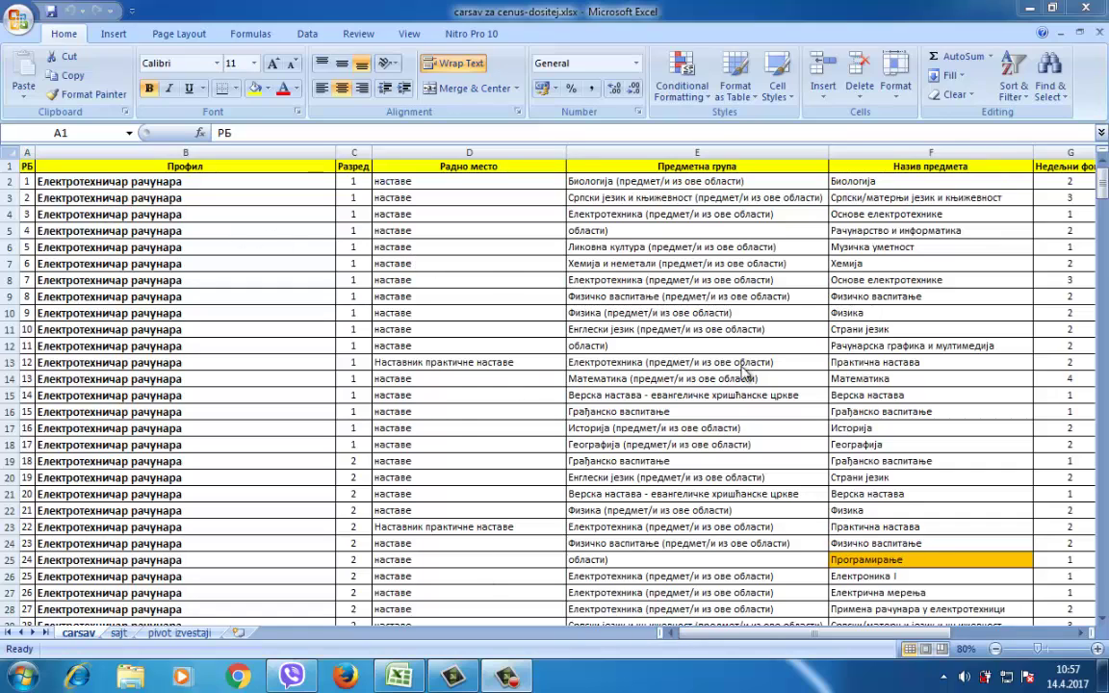
Look through the subject records on the carsav sheet, covering its profiles and columns
left_click(724, 249)
scroll(756, 302, "down", 20)
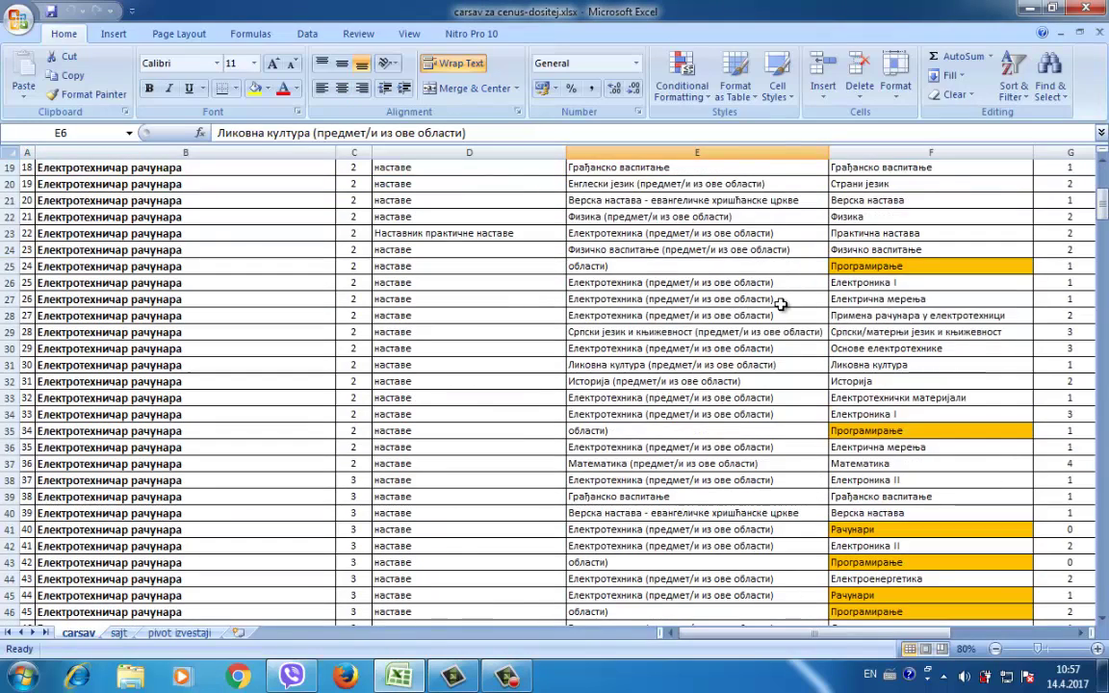
scroll(736, 299, "down", 15)
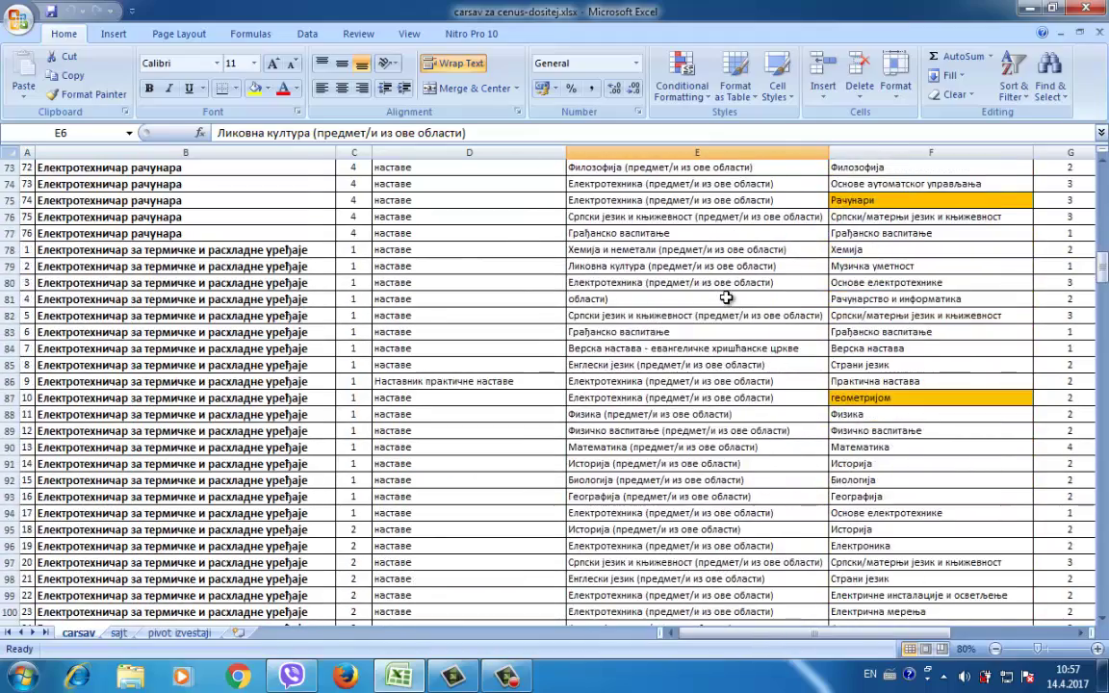
scroll(717, 304, "down", 16)
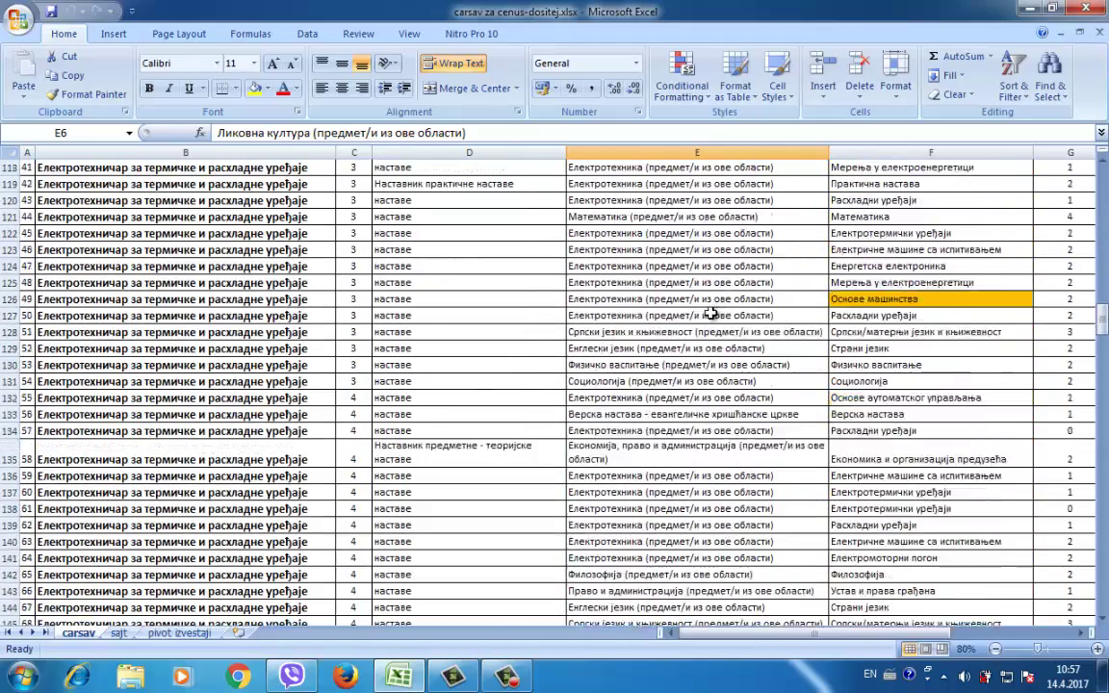
scroll(708, 313, "down", 19)
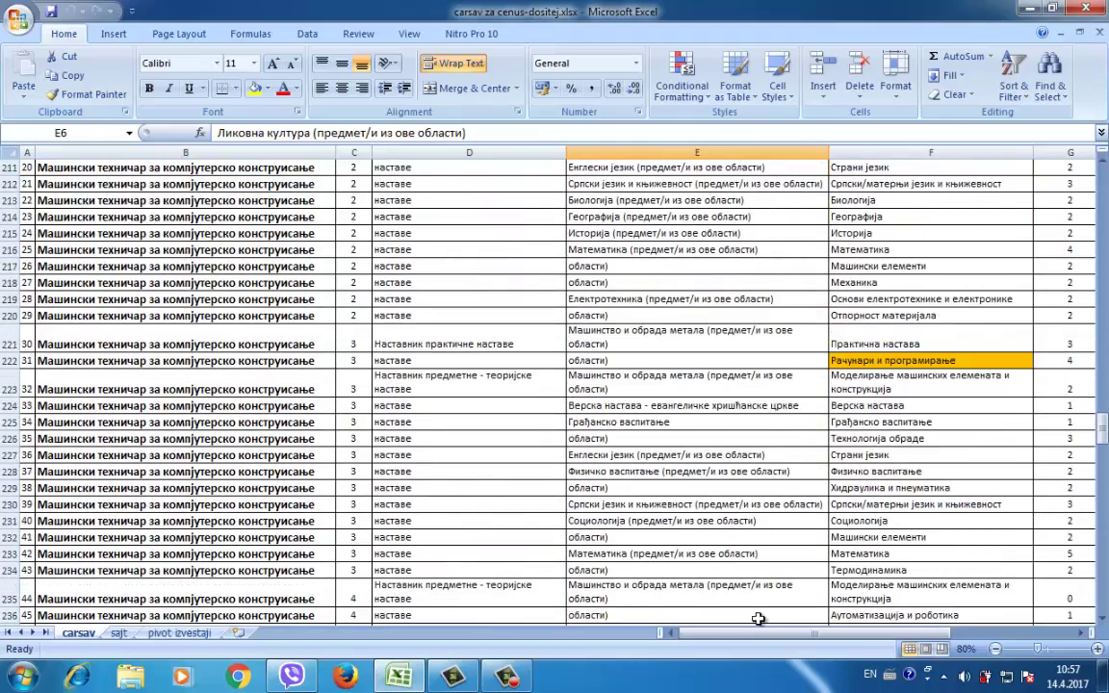
left_click_drag(1102, 424, 1103, 183)
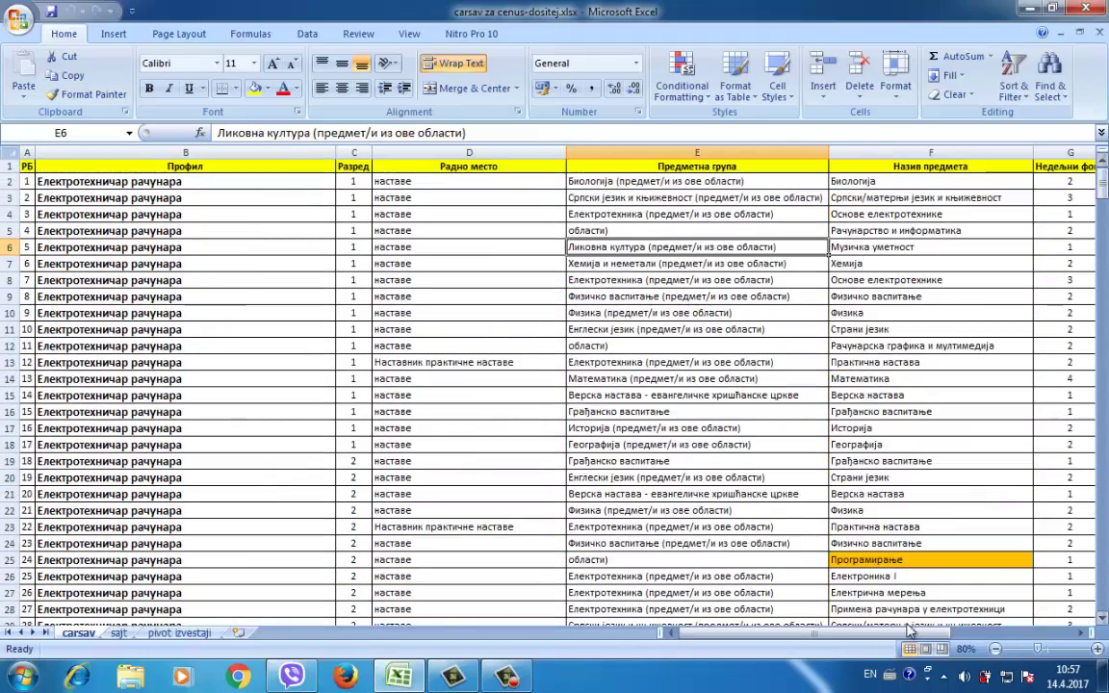
left_click_drag(809, 633, 915, 633)
Create a PivotTable on a new worksheet from the carsav data range A1:M381
left_click(113, 34)
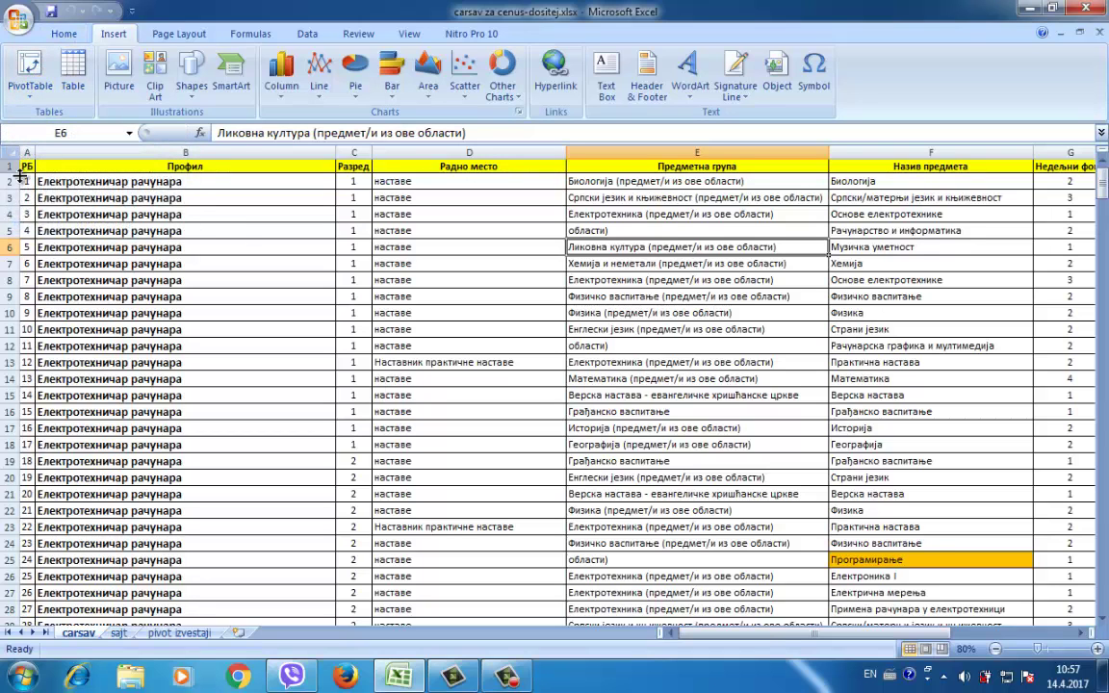
left_click_drag(26, 166, 1000, 182)
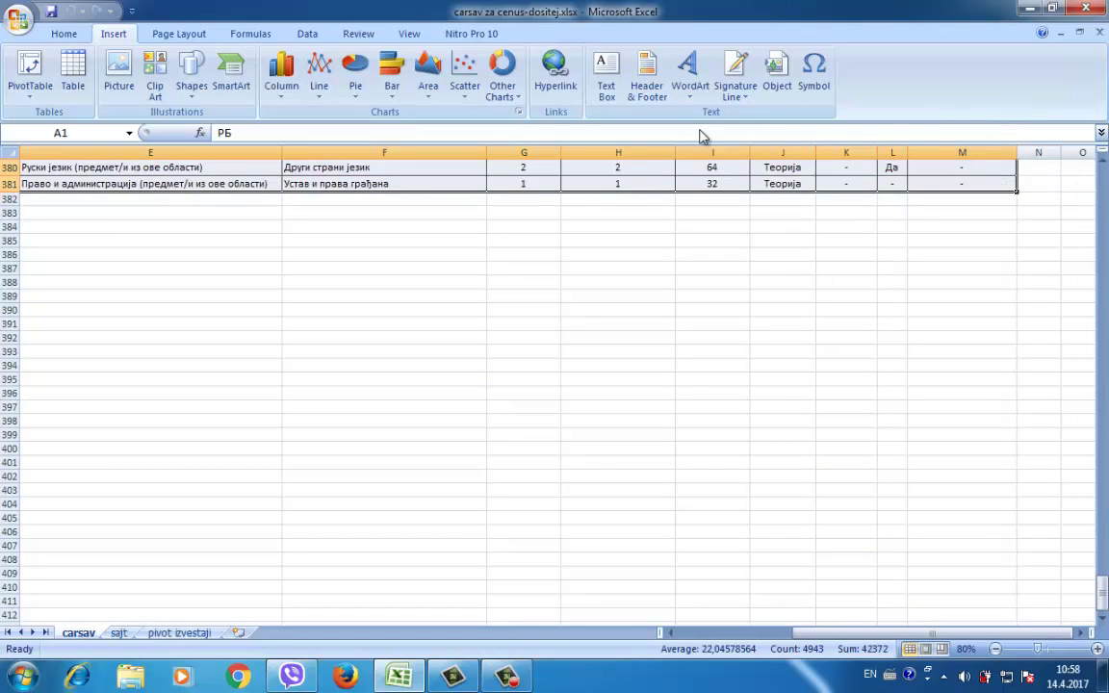
left_click(29, 69)
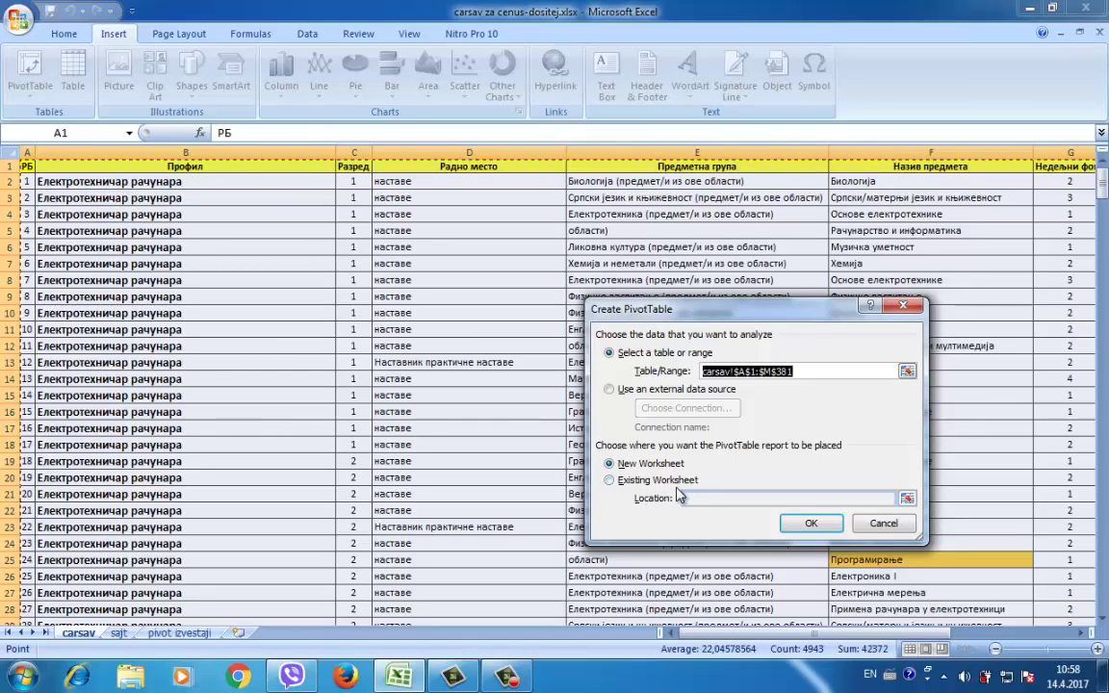
left_click(812, 525)
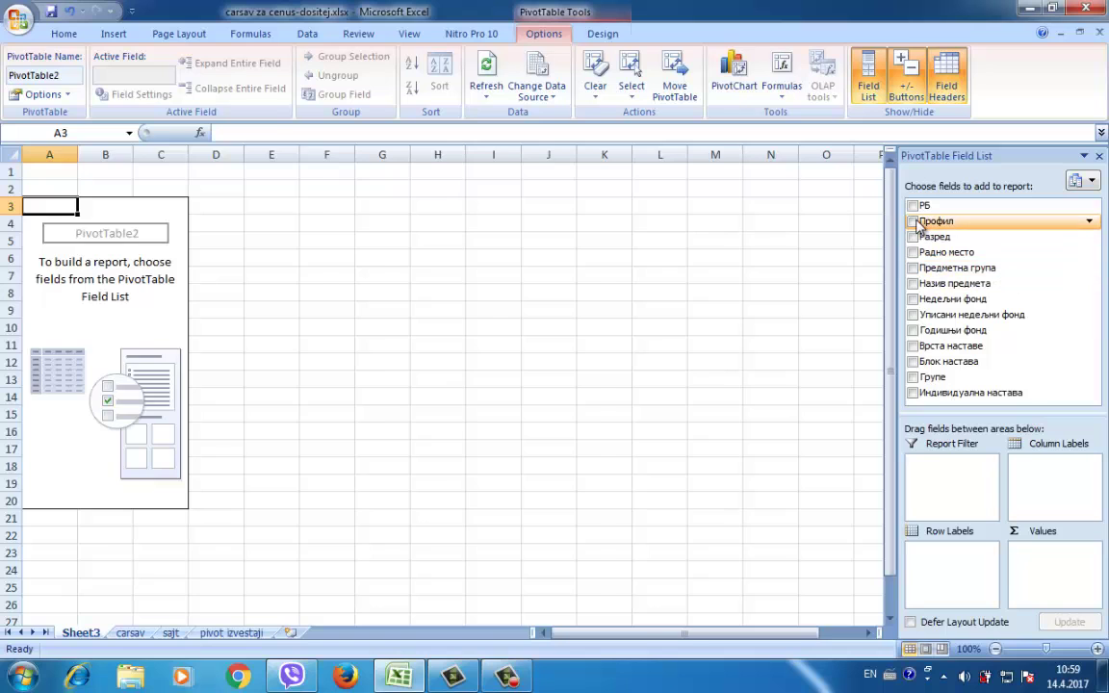
Add the Профил field to the PivotTable's row labels, dismiss the colour scheme prompt and go through the listed profiles
left_click(913, 221)
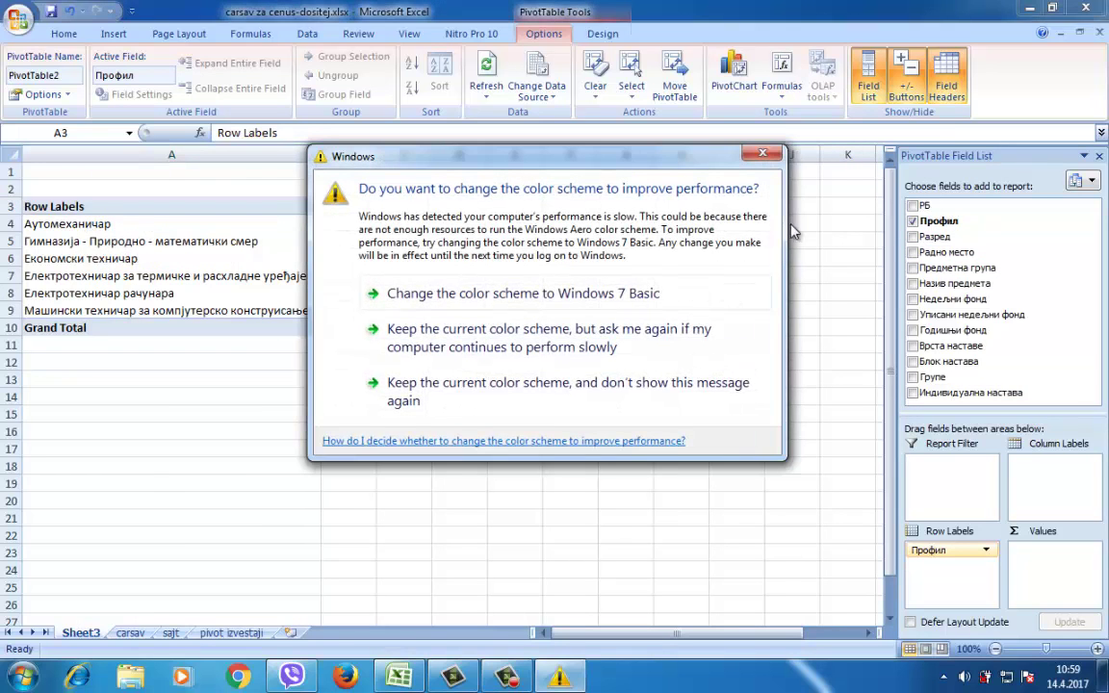
left_click(767, 155)
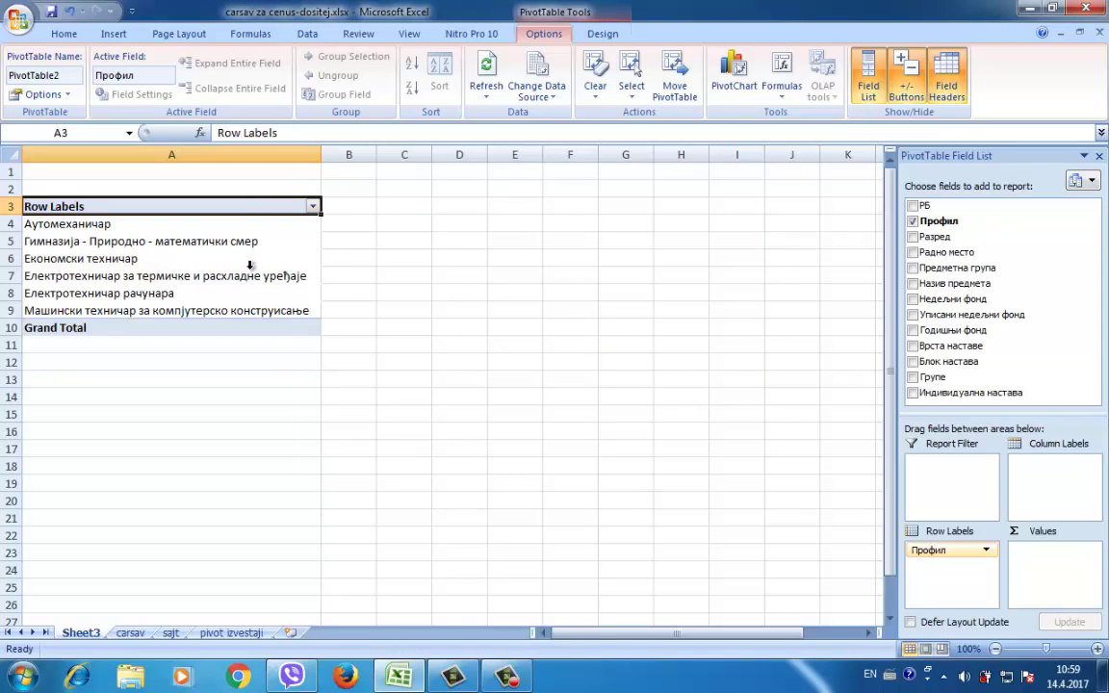
key("Down")
left_click(117, 248)
left_click(107, 260)
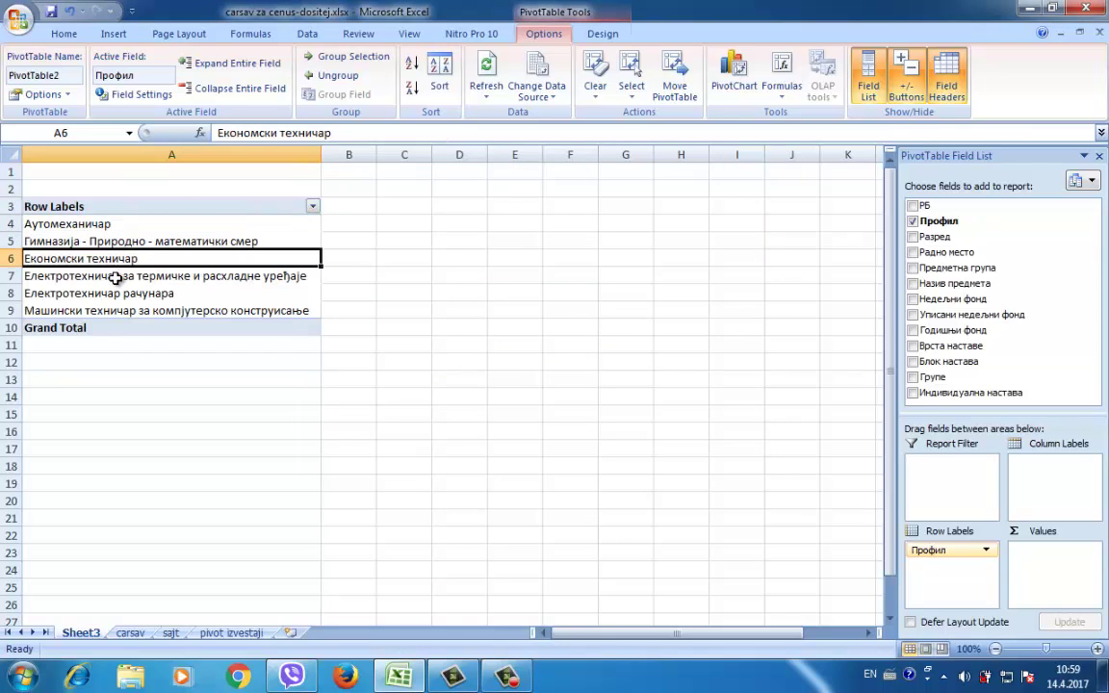
left_click(112, 279)
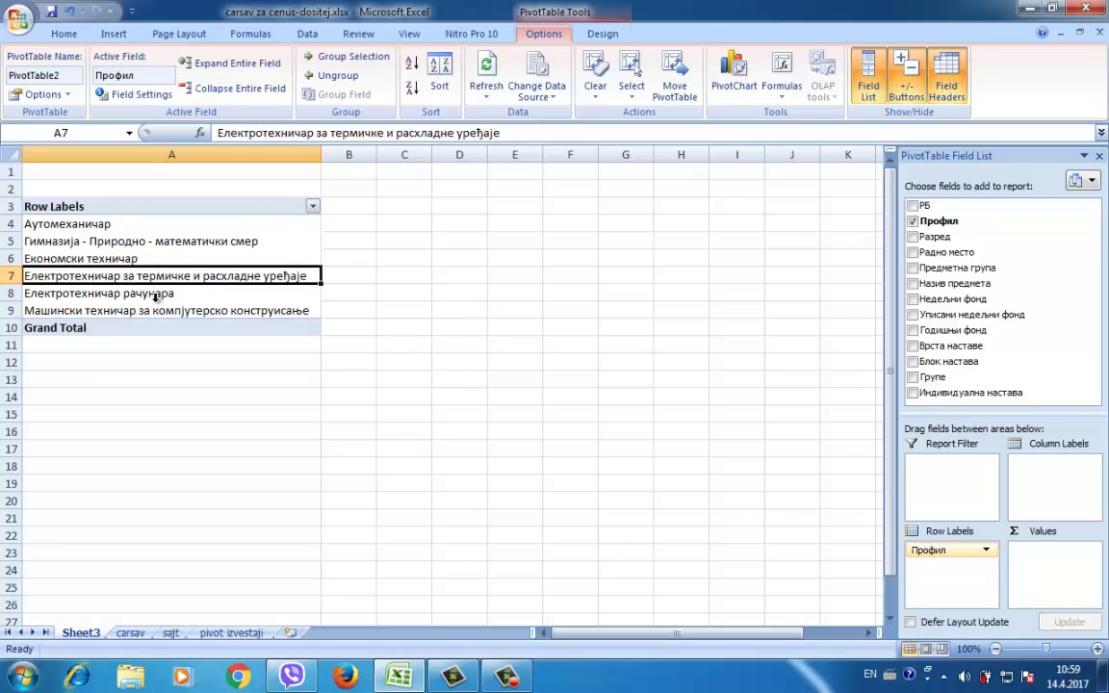
left_click(140, 297)
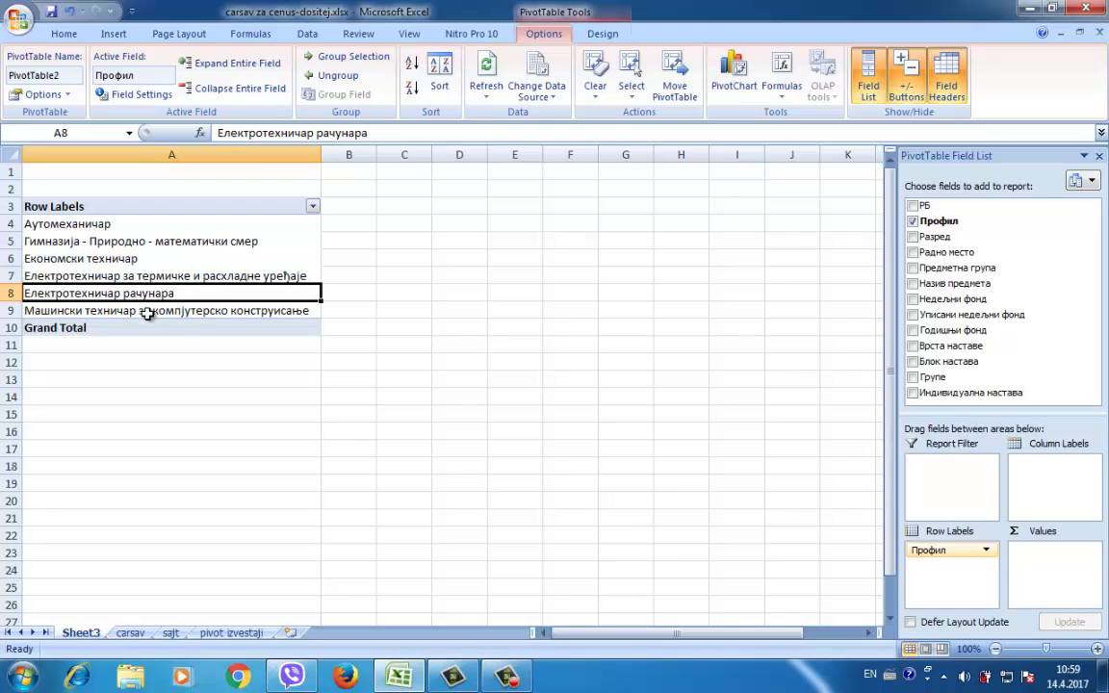
left_click(200, 308)
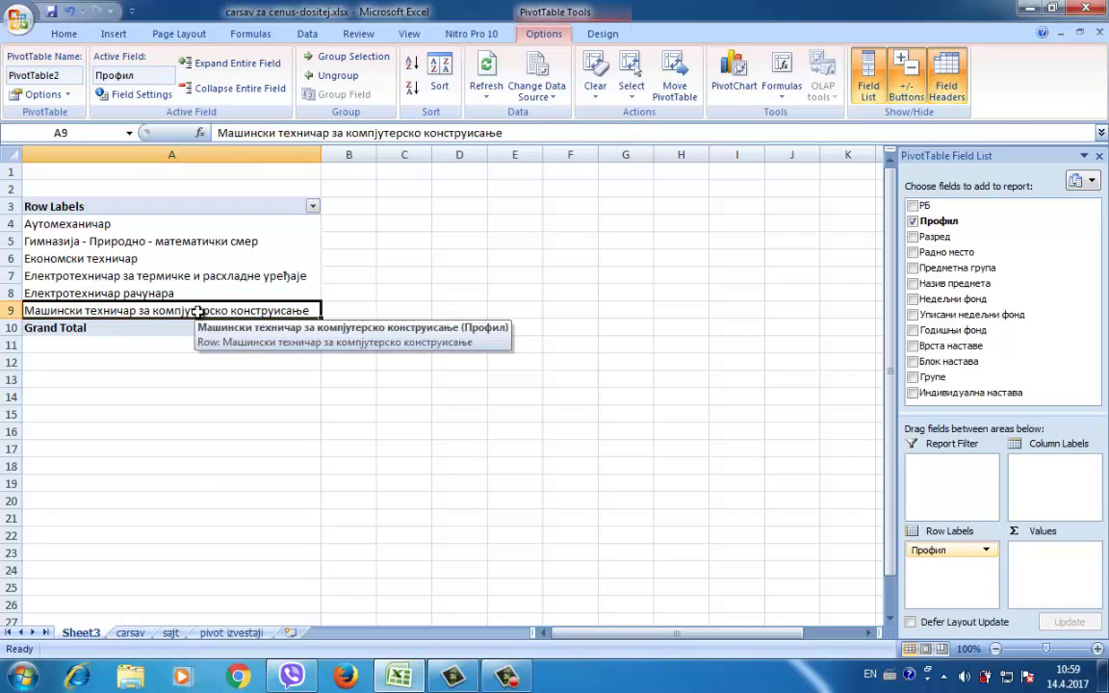
Review the source columns on the carsav sheet and return to the PivotTable on Sheet3
left_click(131, 635)
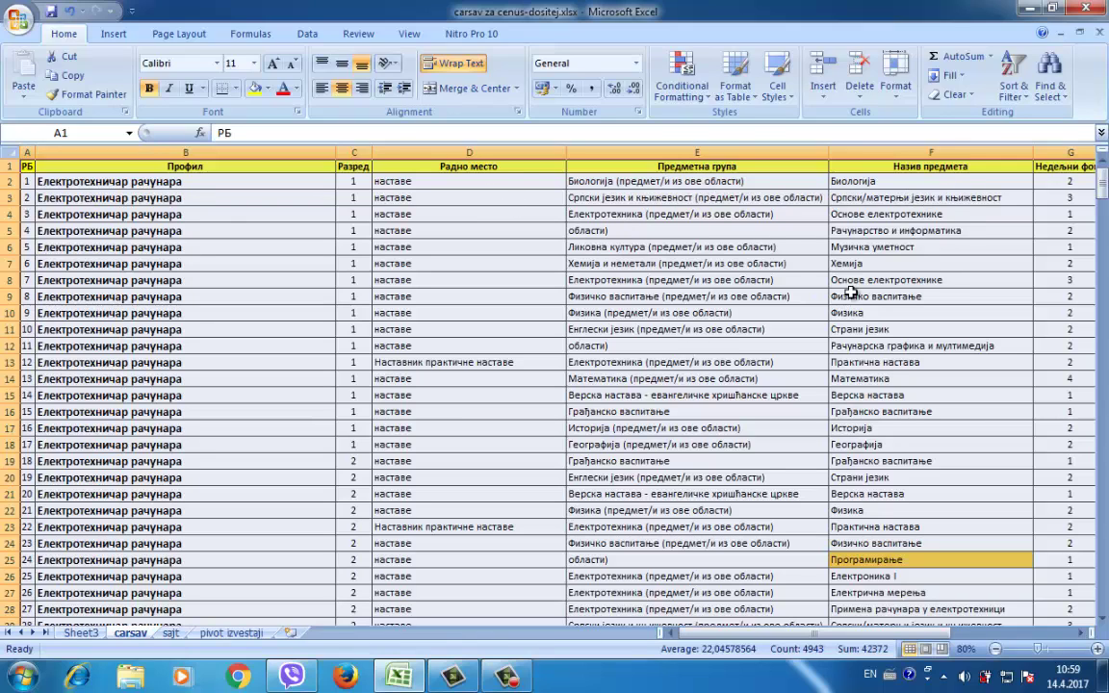
left_click_drag(893, 632, 992, 633)
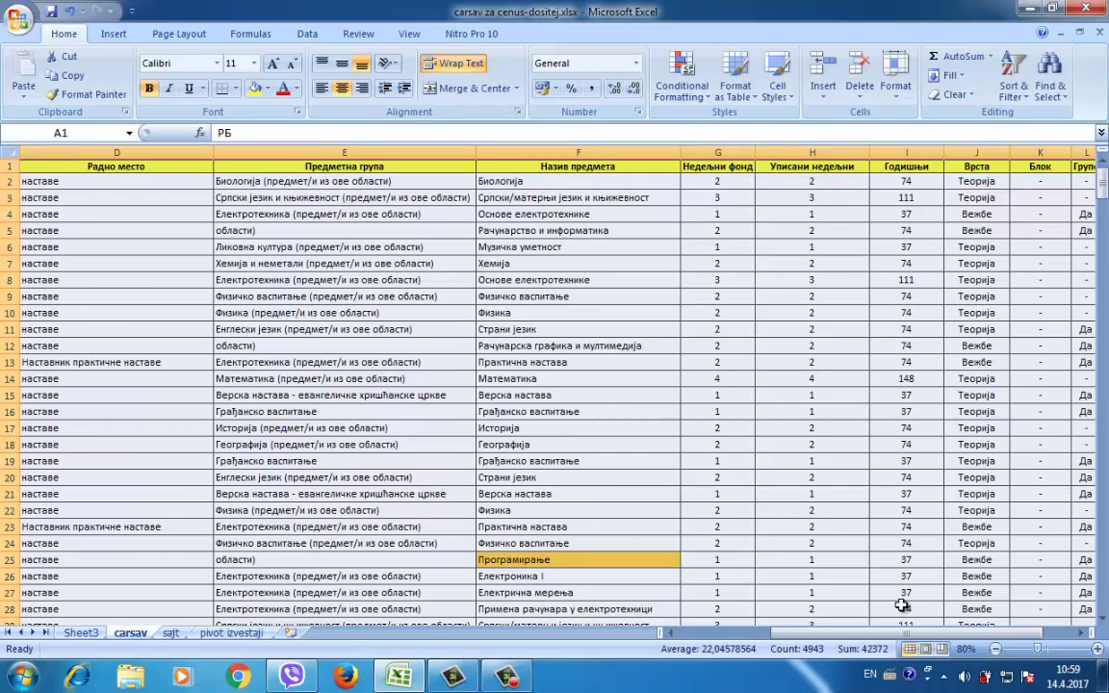
left_click_drag(891, 633, 674, 633)
left_click(81, 632)
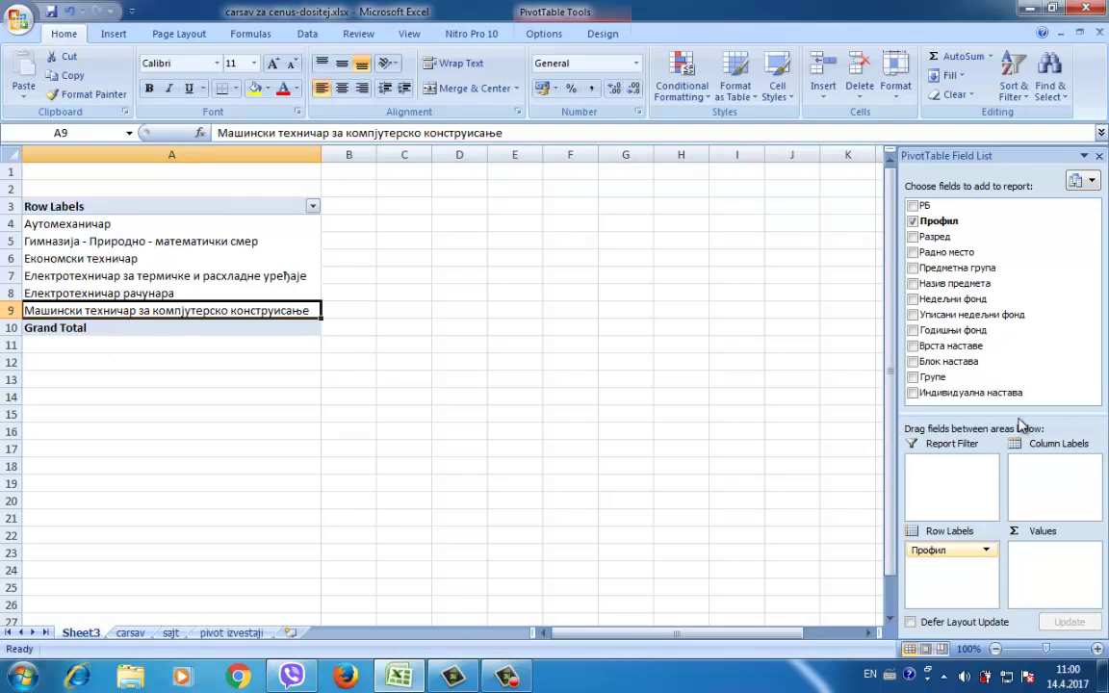
Add Назив предмета under Профил in the row labels and Годишњи фонд as the PivotTable's value field
left_click(912, 284)
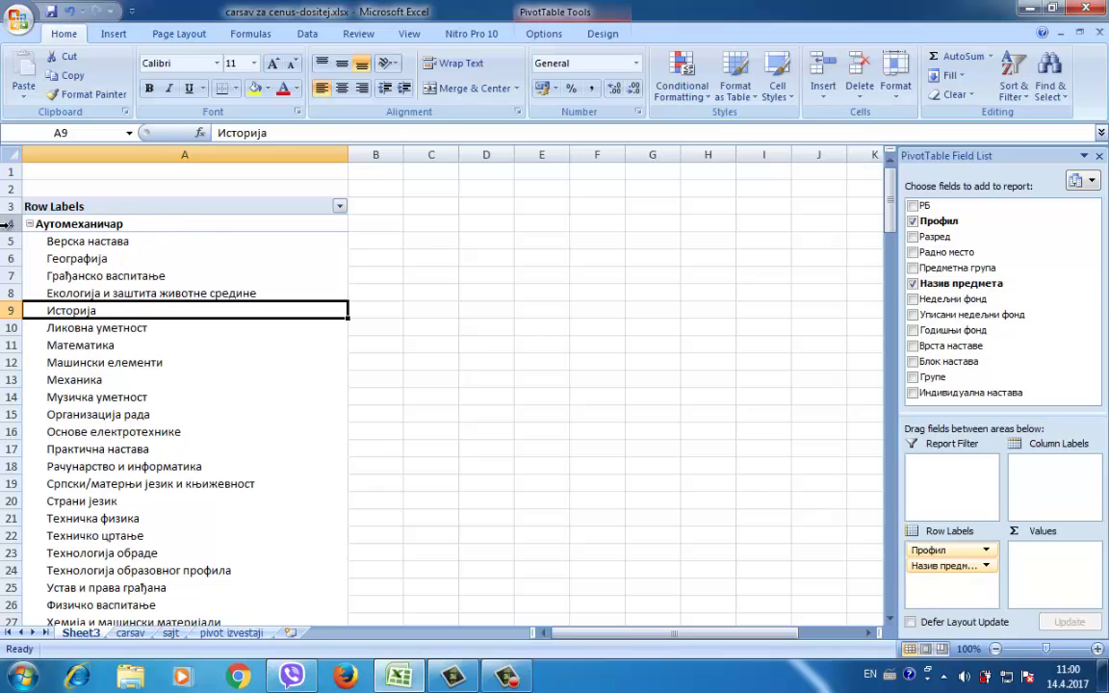
scroll(161, 300, "down", 4)
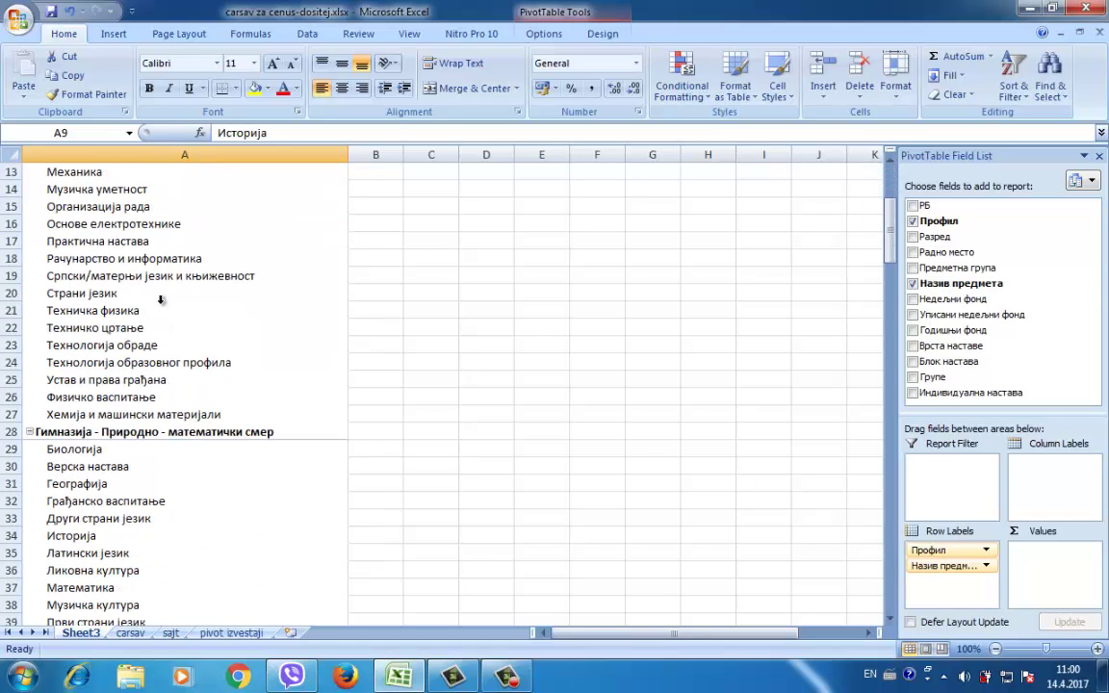
scroll(168, 269, "up", 4)
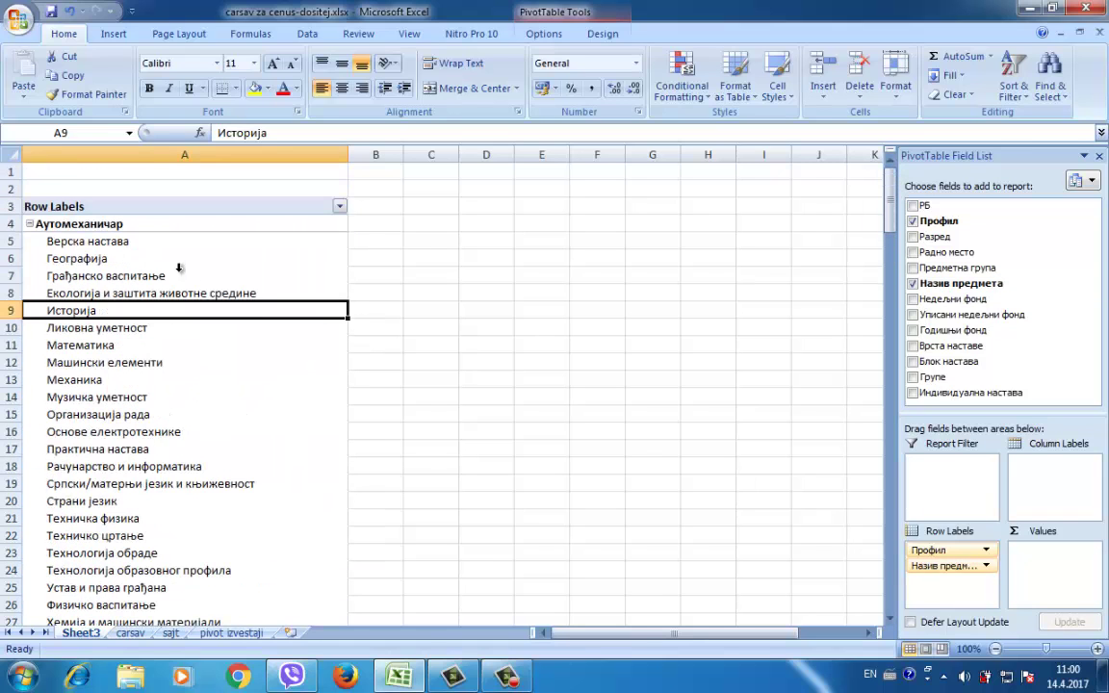
left_click(912, 331)
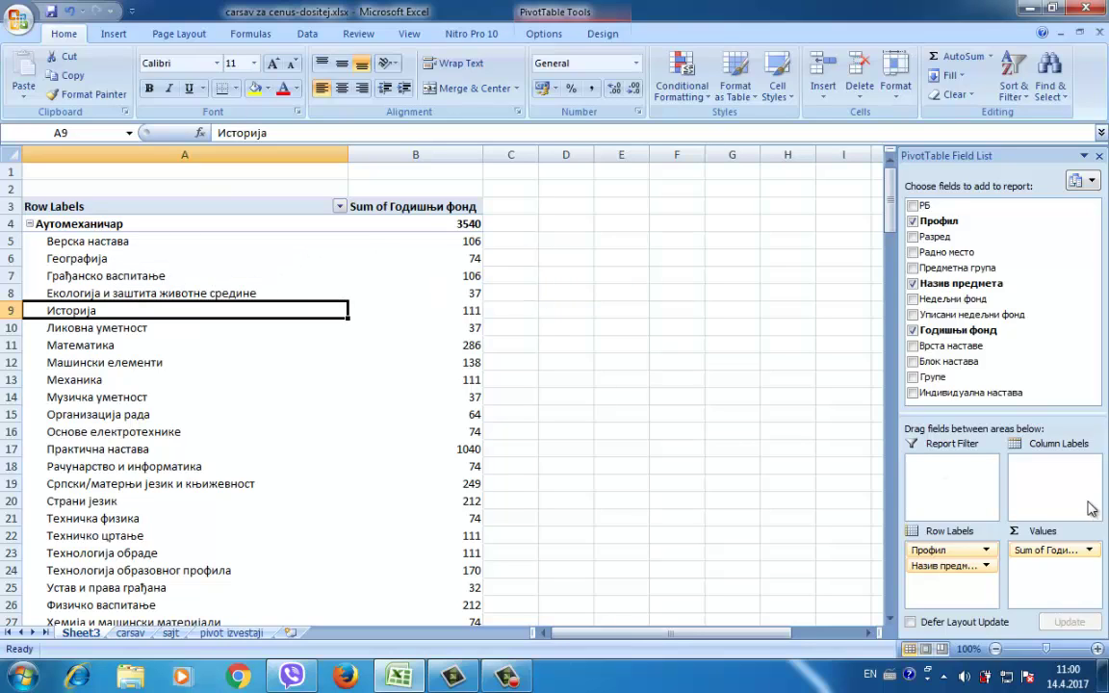
Summarize the Годишњи фонд value field by Count
left_click(1090, 549)
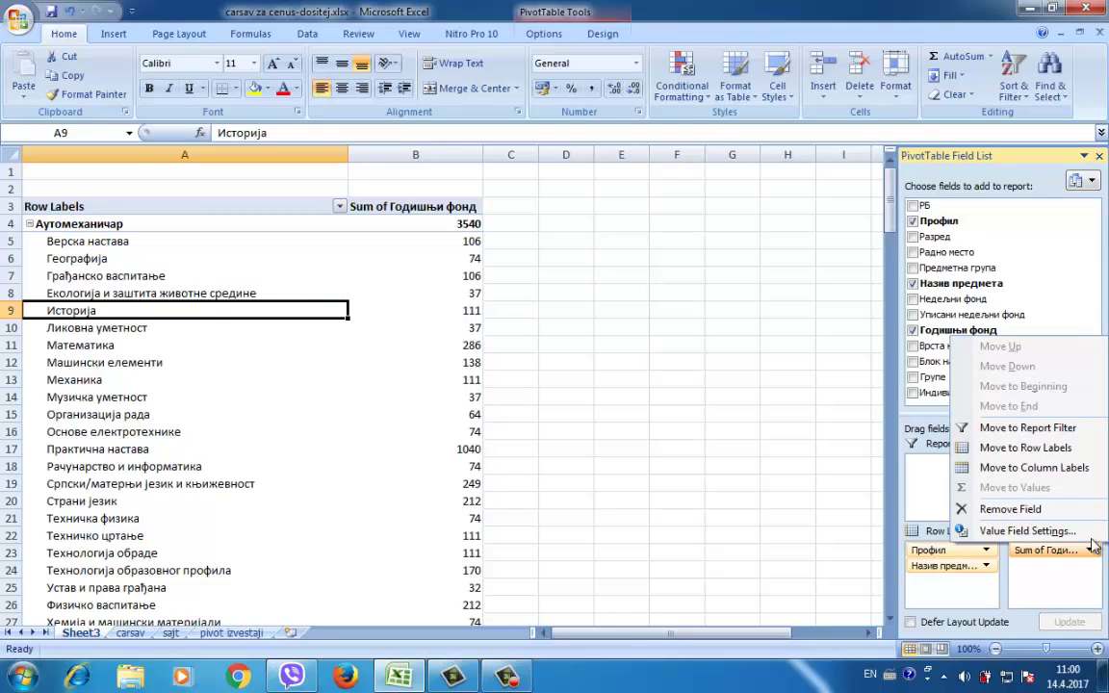
left_click(1078, 536)
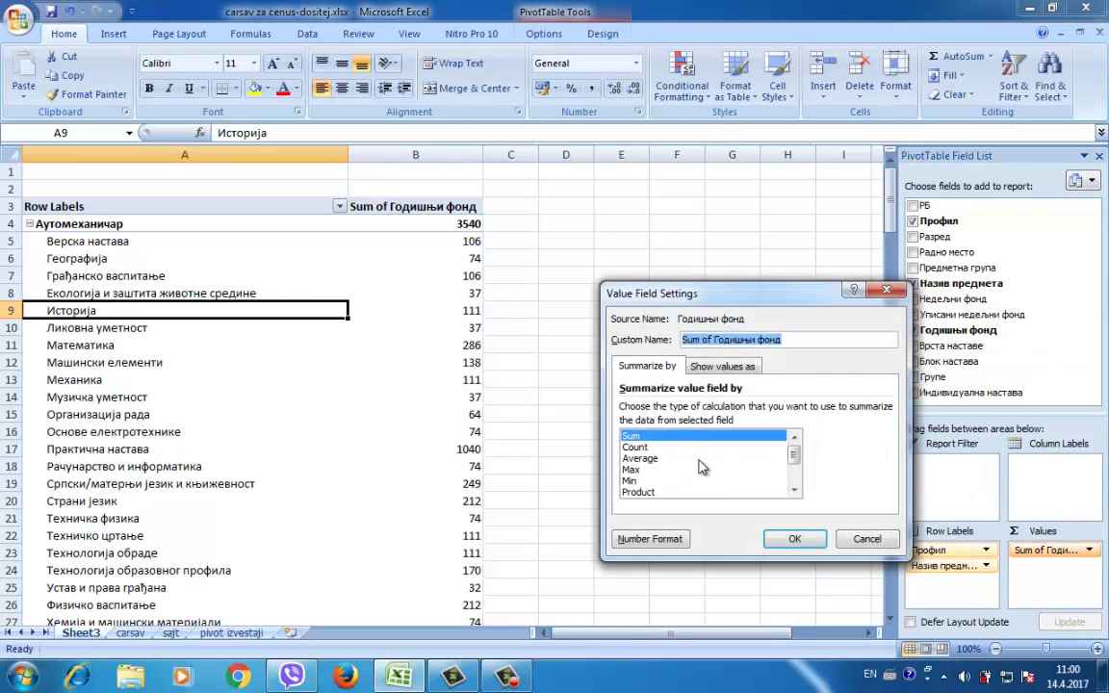
left_click(637, 447)
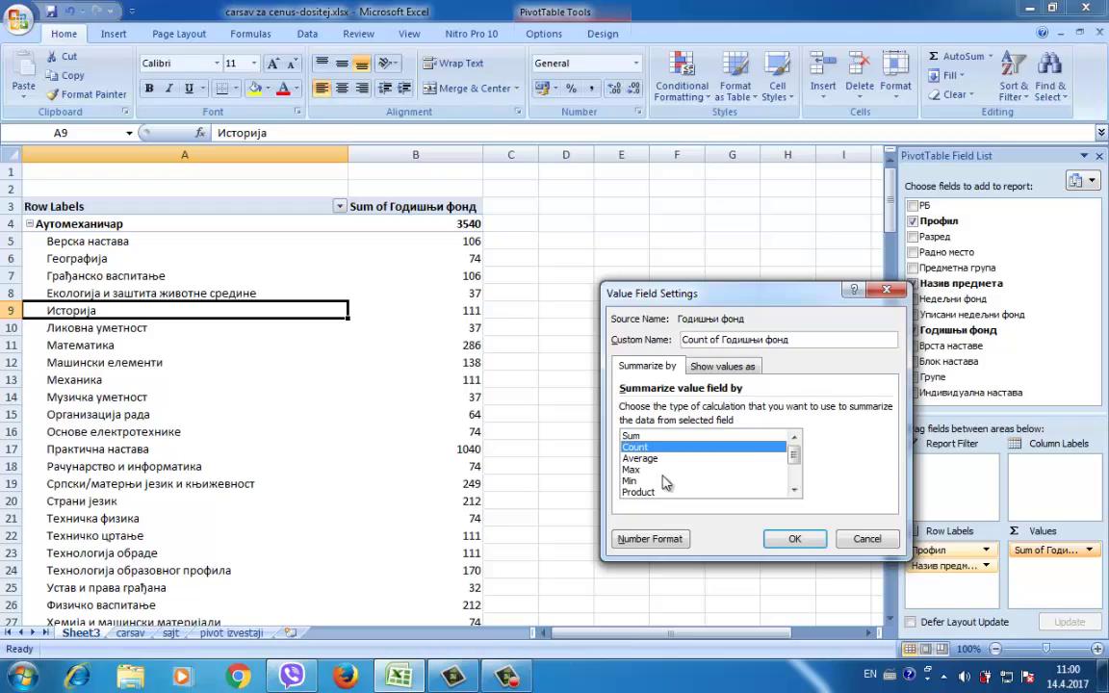
left_click(795, 540)
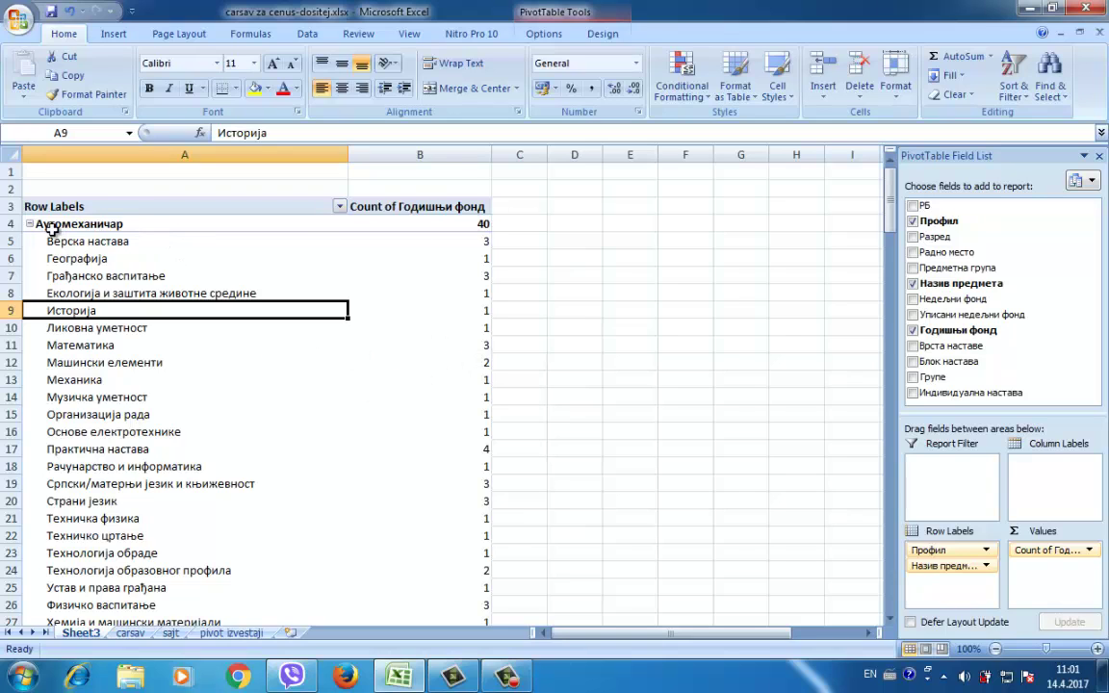
Summarize the Годишњи фонд value field by Average and look through the values for the profiles and subjects
left_click(1076, 550)
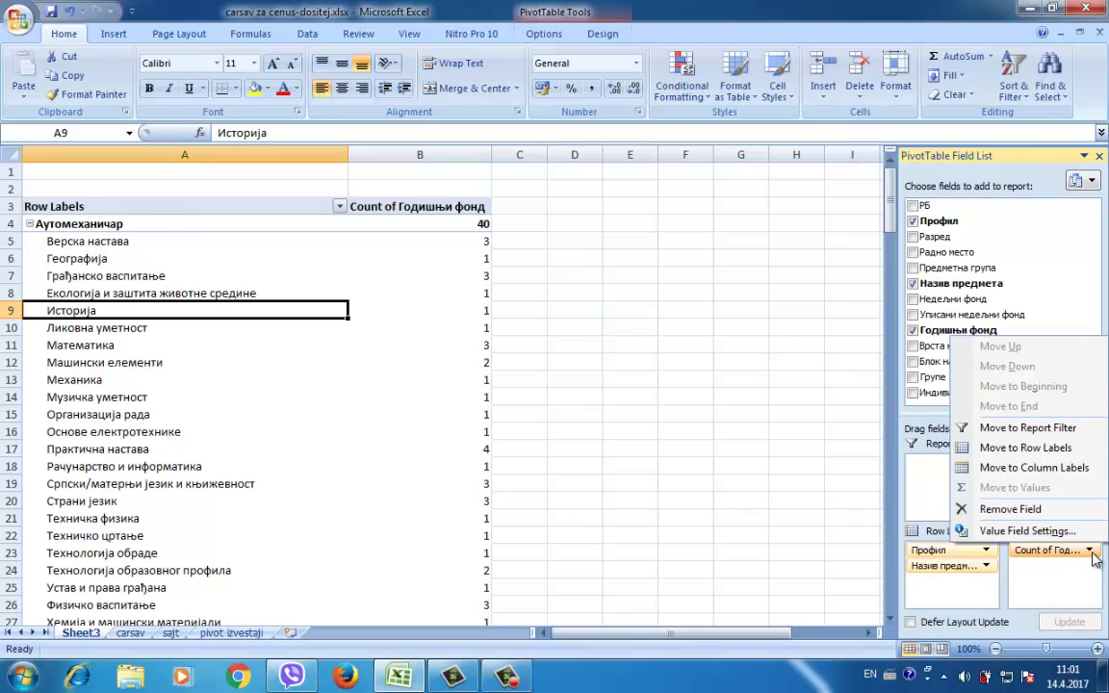
left_click(1023, 530)
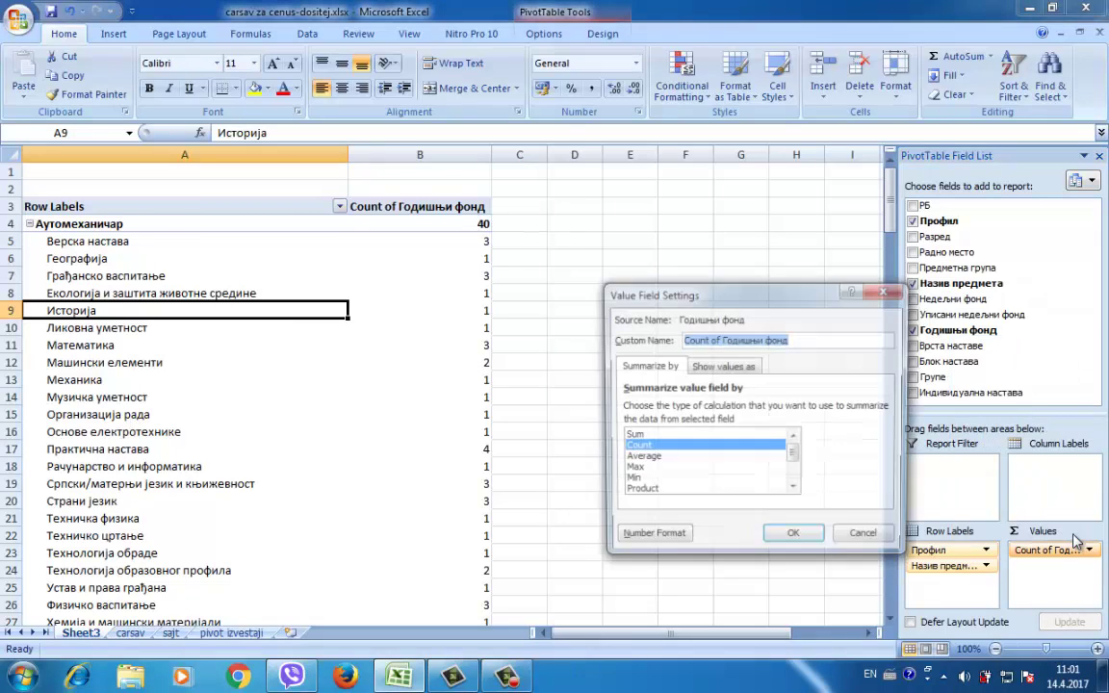
left_click(640, 459)
left_click(818, 547)
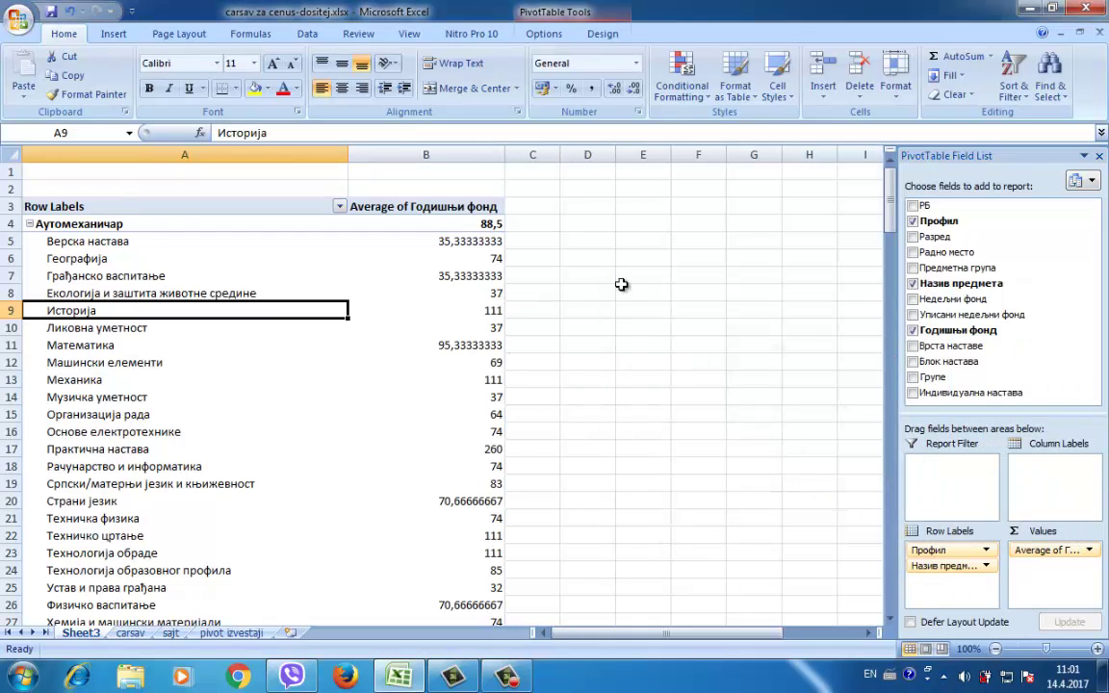
scroll(426, 302, "down", 5)
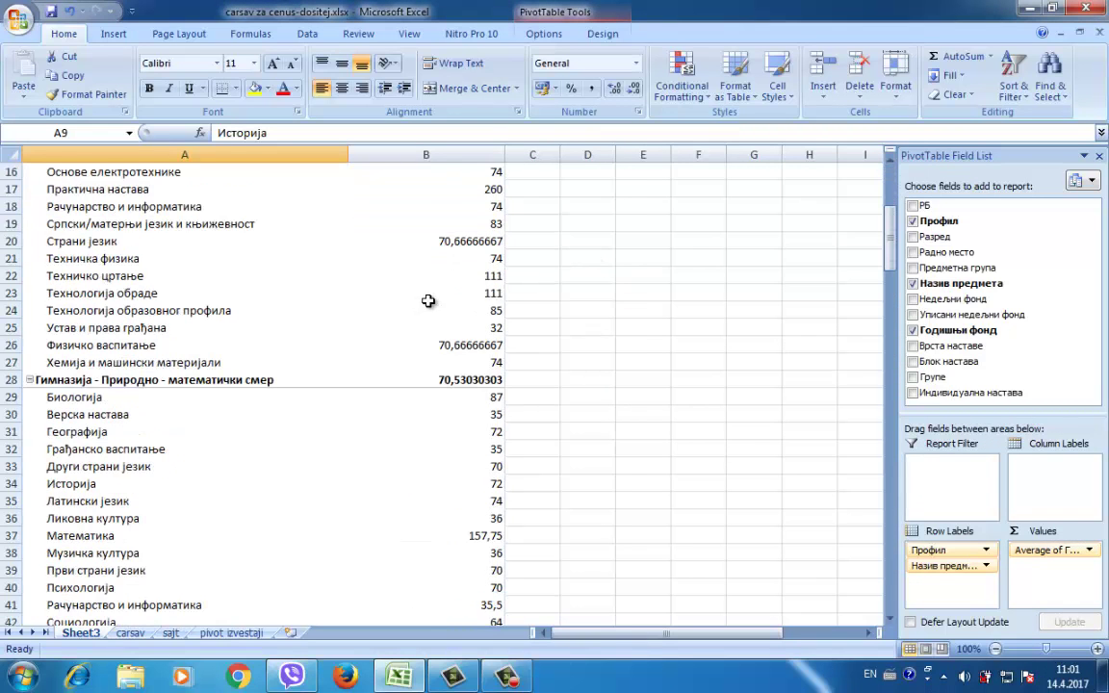
scroll(428, 301, "down", 4)
scroll(428, 301, "up", 6)
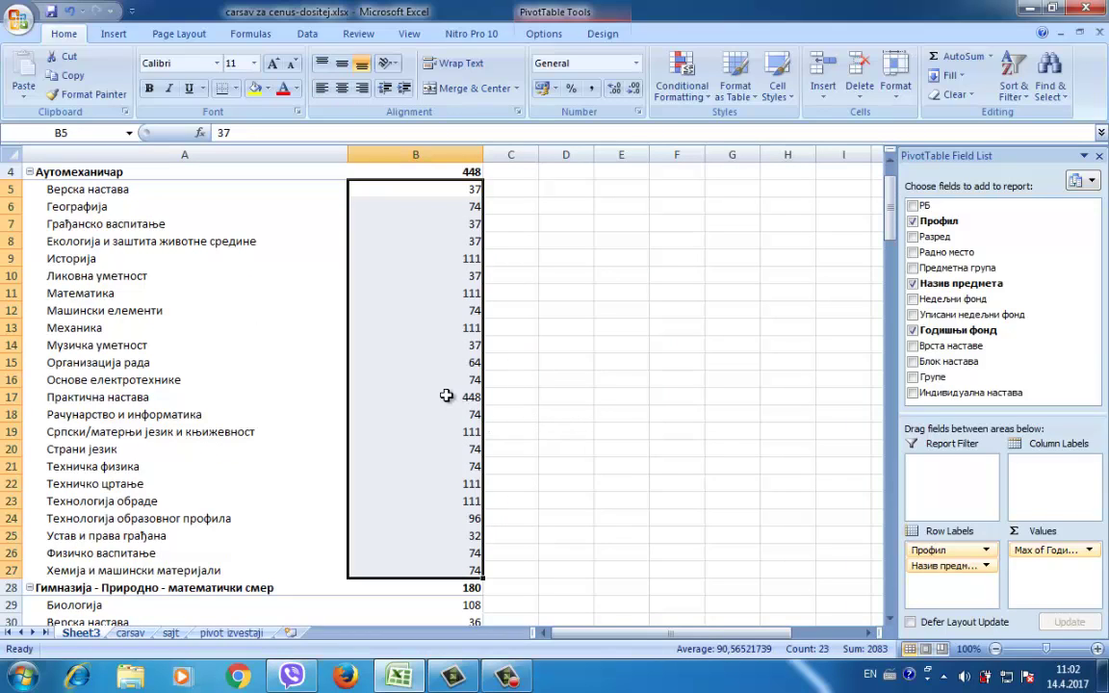
Summarize the Годишњи фонд value field by Sum and select the Практична настава value under Аутомеханичар
left_click(1091, 552)
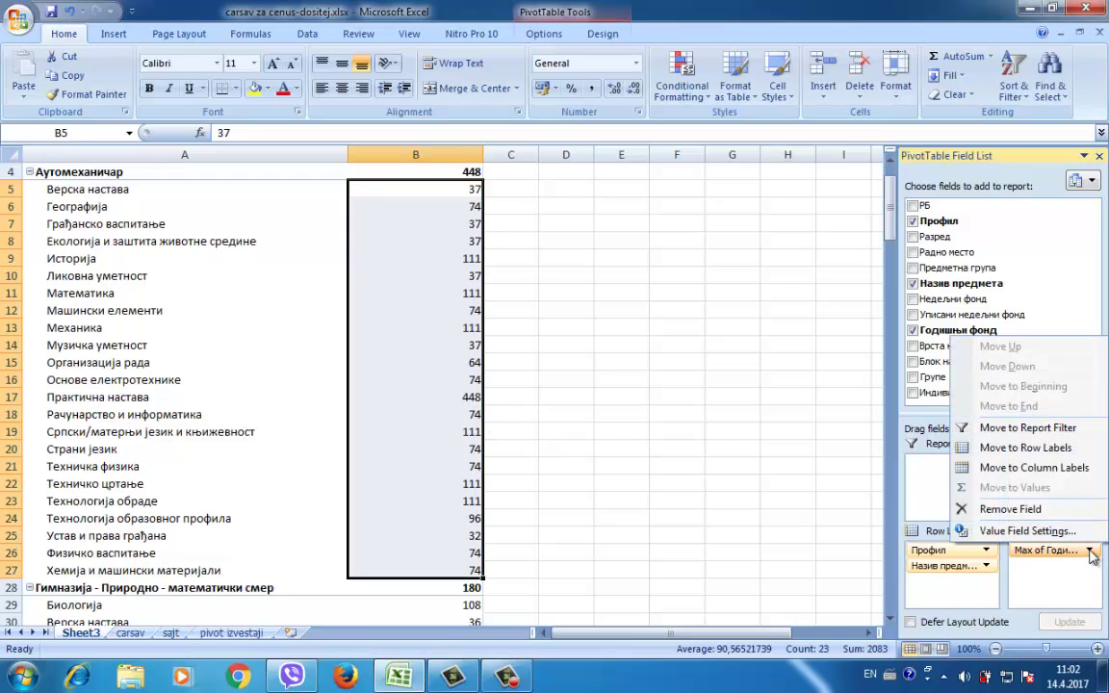
left_click(977, 599)
left_click(631, 436)
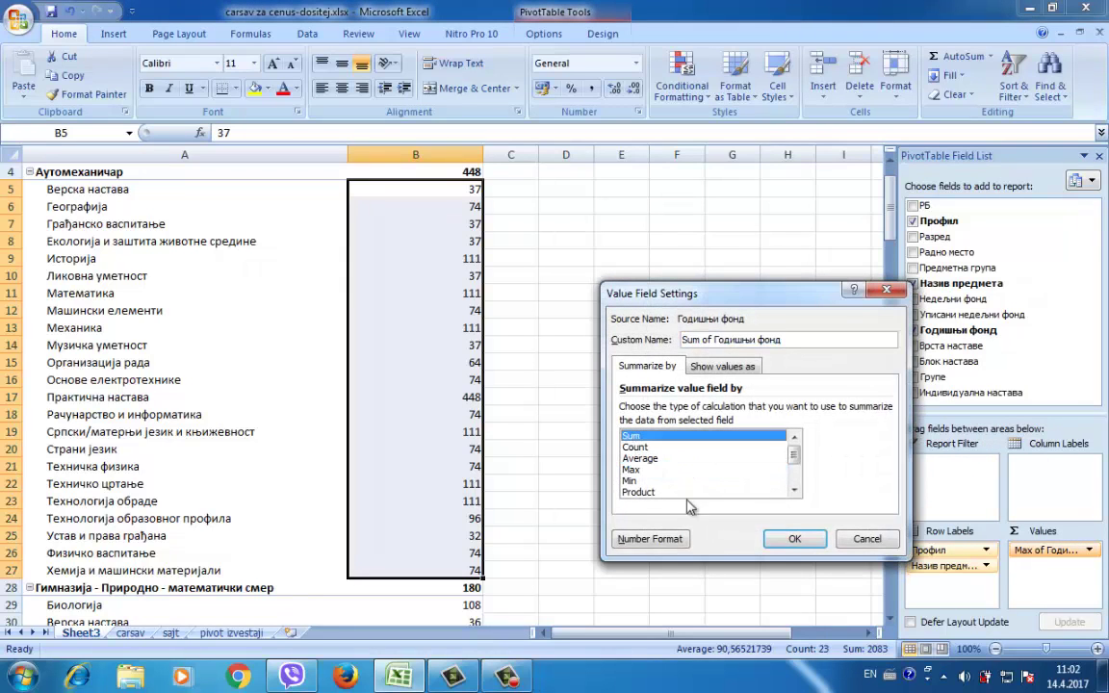
left_click(794, 538)
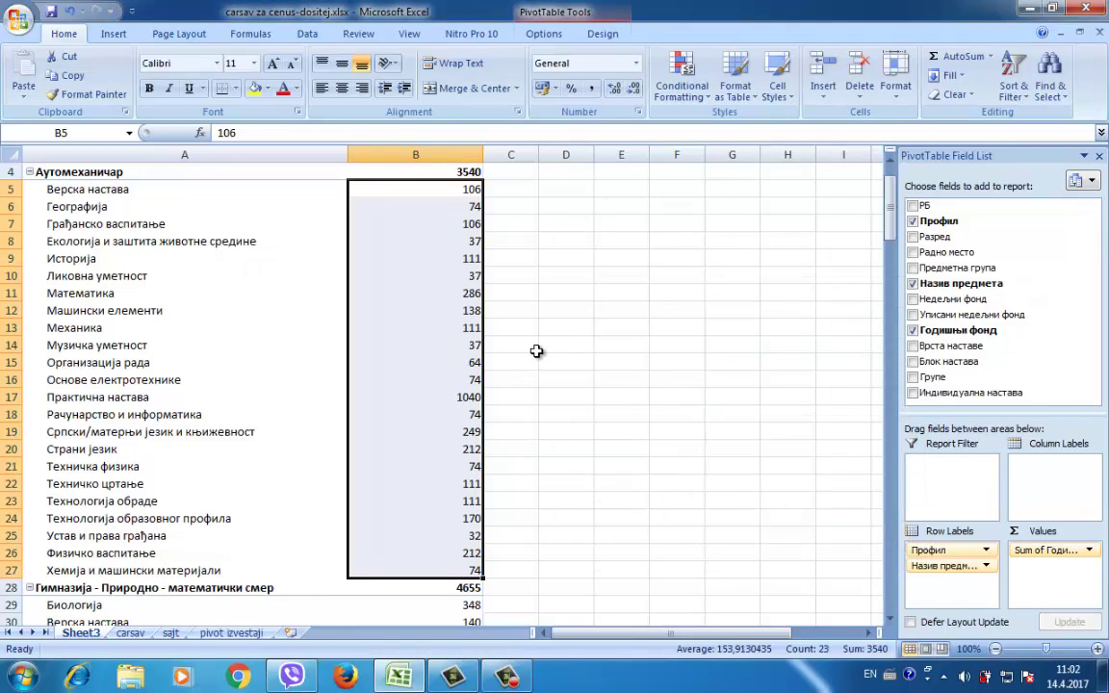
left_click(428, 400)
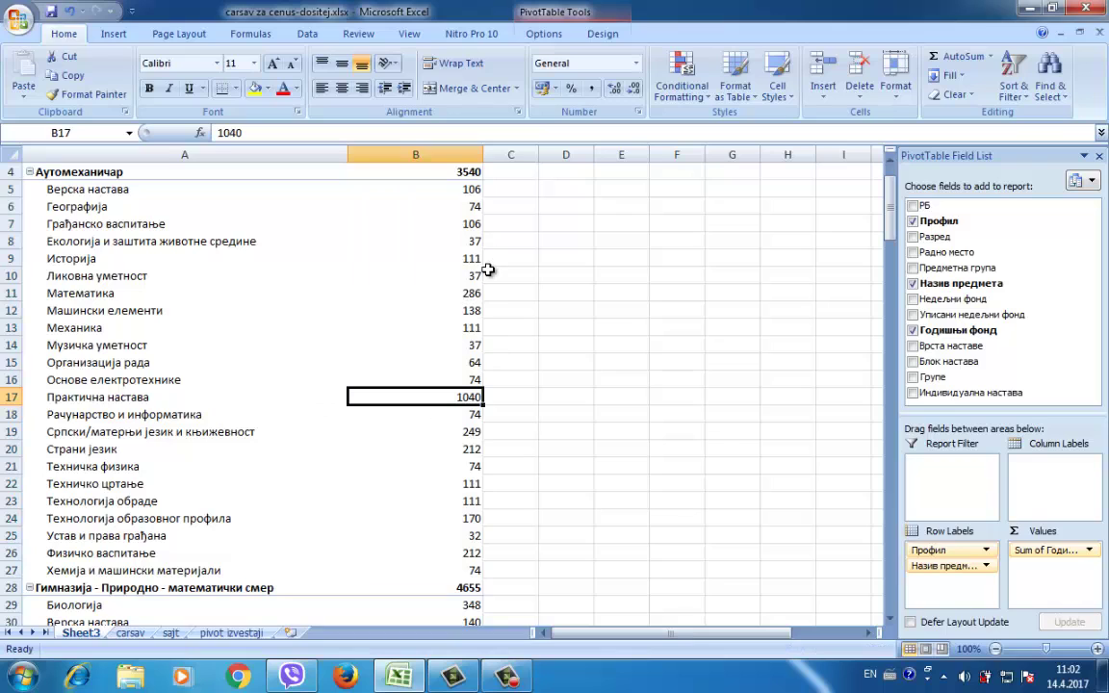
Sort the PivotTable's subject values within each profile from smallest to largest and check the Row Labels sort and filter options
scroll(451, 346, "up", 1)
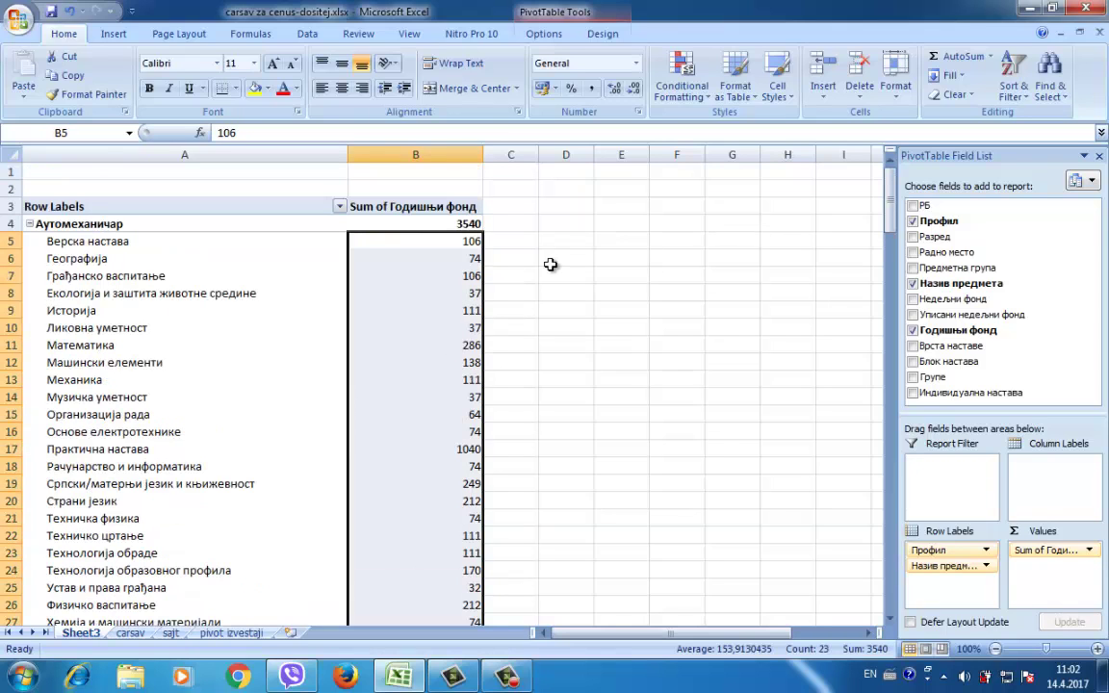
left_click(1013, 79)
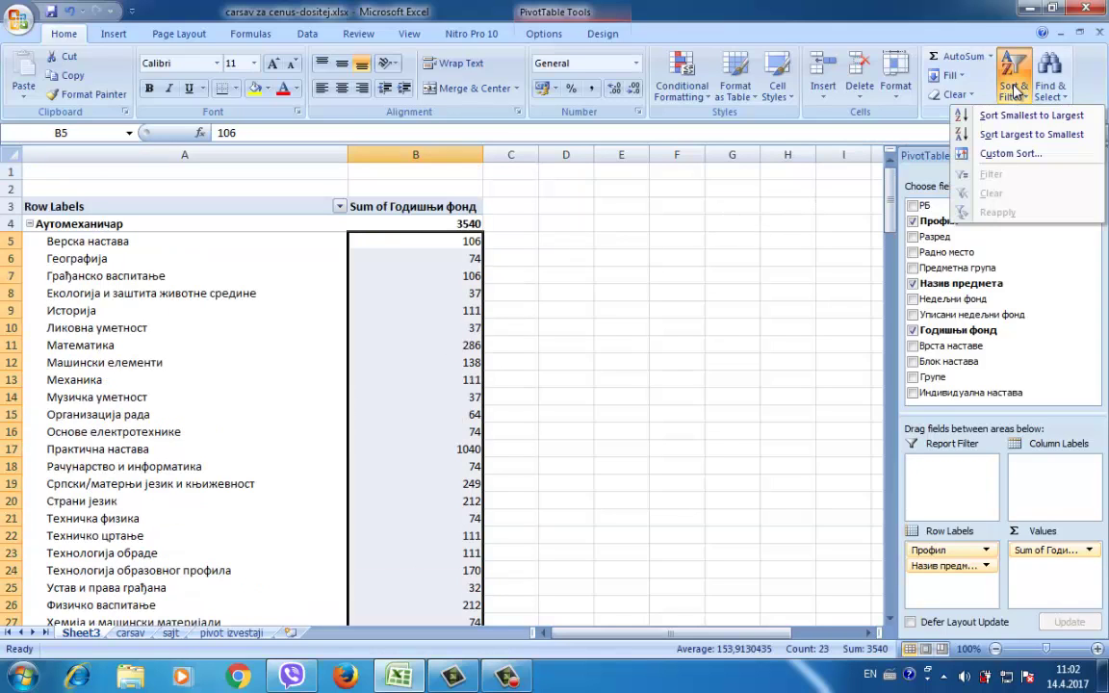
left_click(1011, 116)
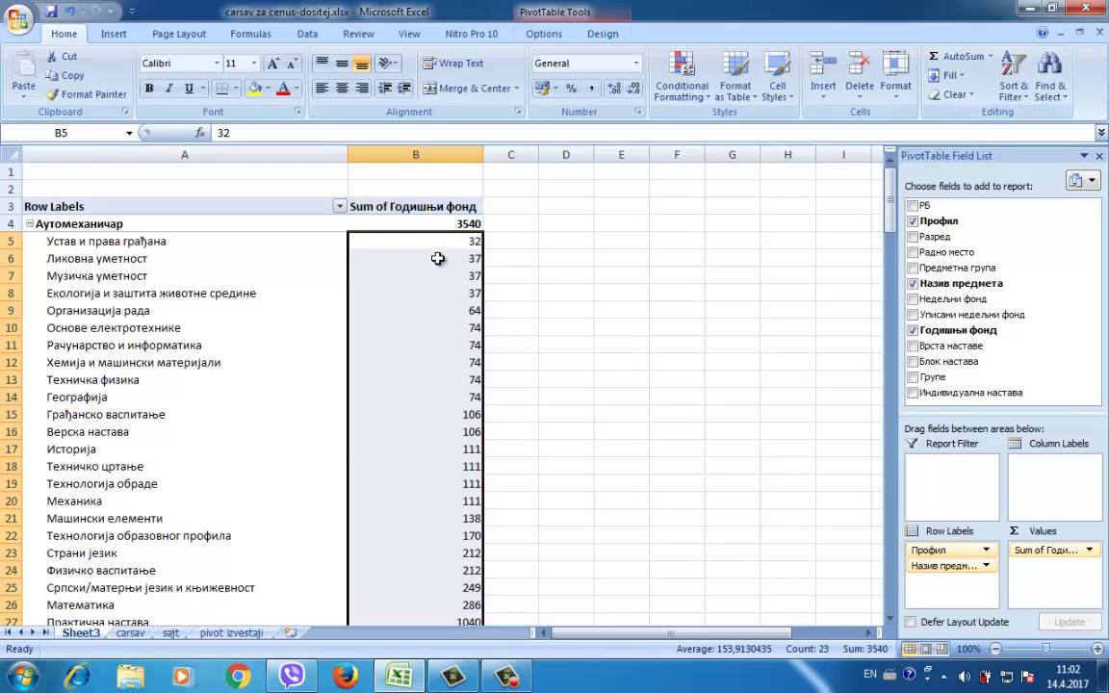
scroll(507, 264, "down", 2)
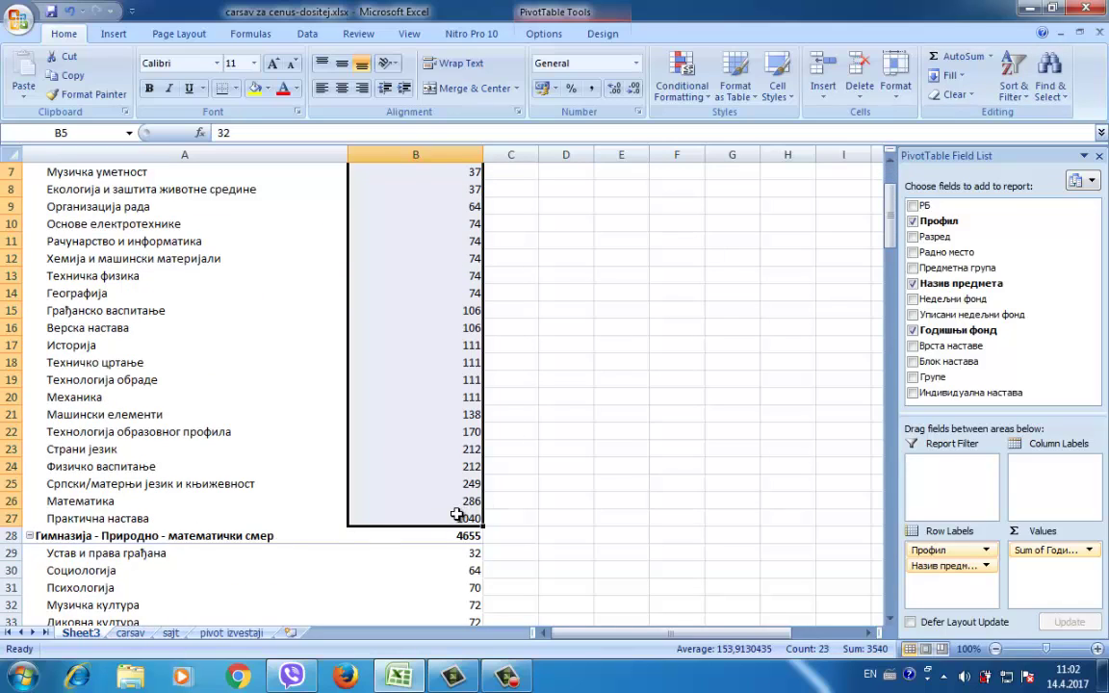
scroll(539, 356, "up", 2)
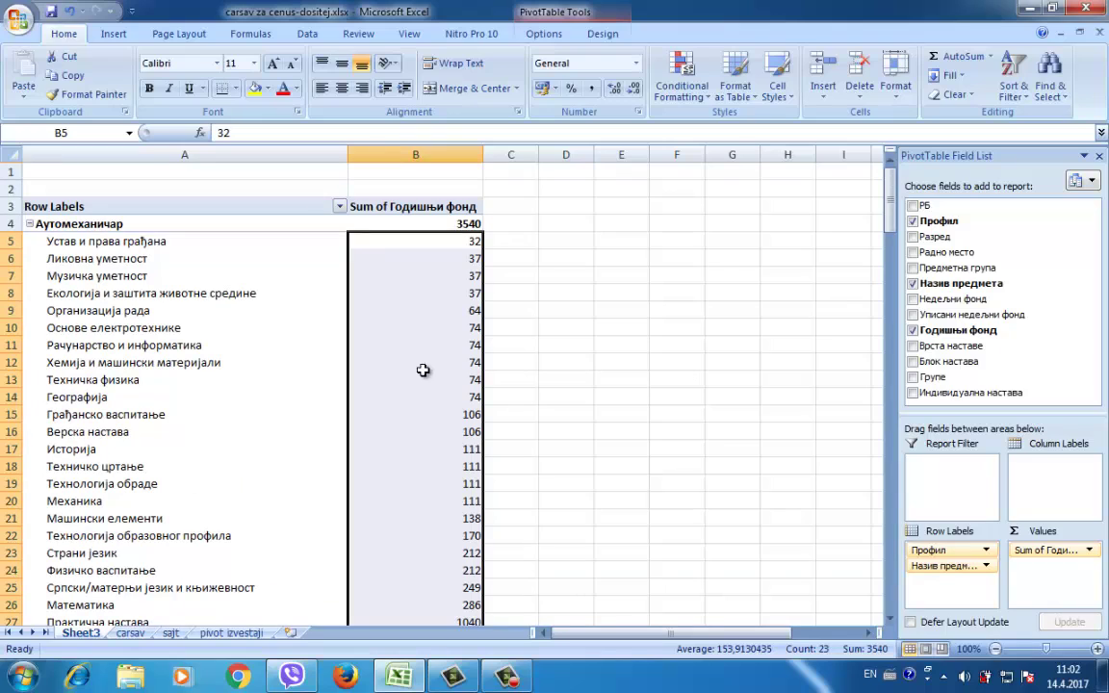
left_click(339, 207)
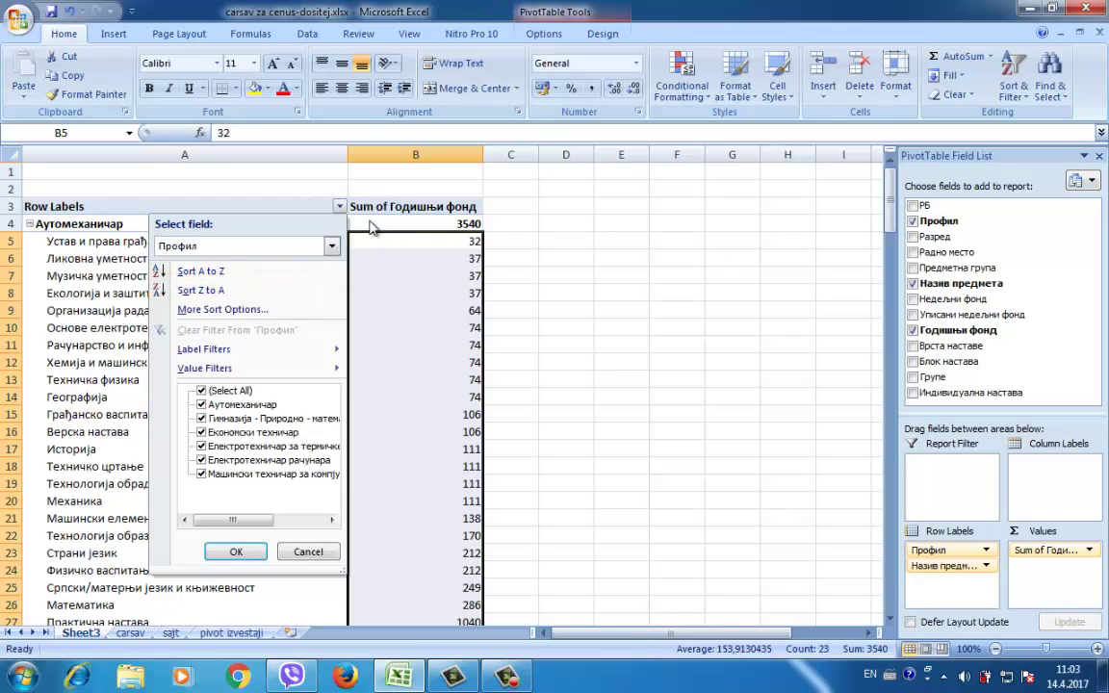
key("Escape")
Add a new blank worksheet at the end of the workbook
left_click(130, 633)
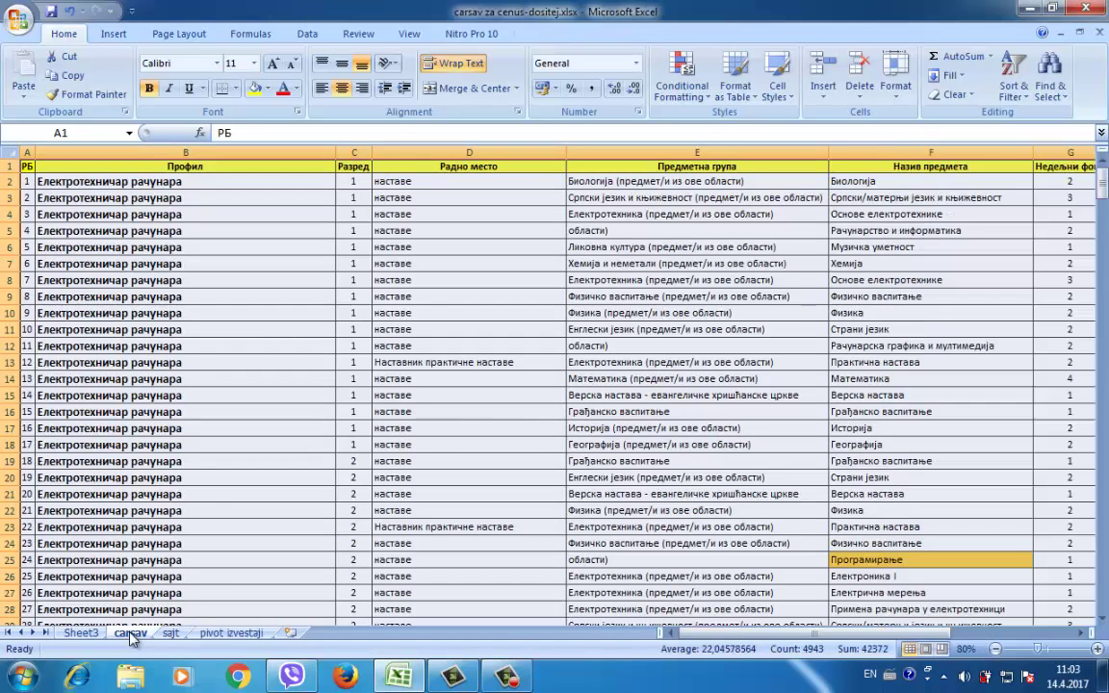
left_click(289, 633)
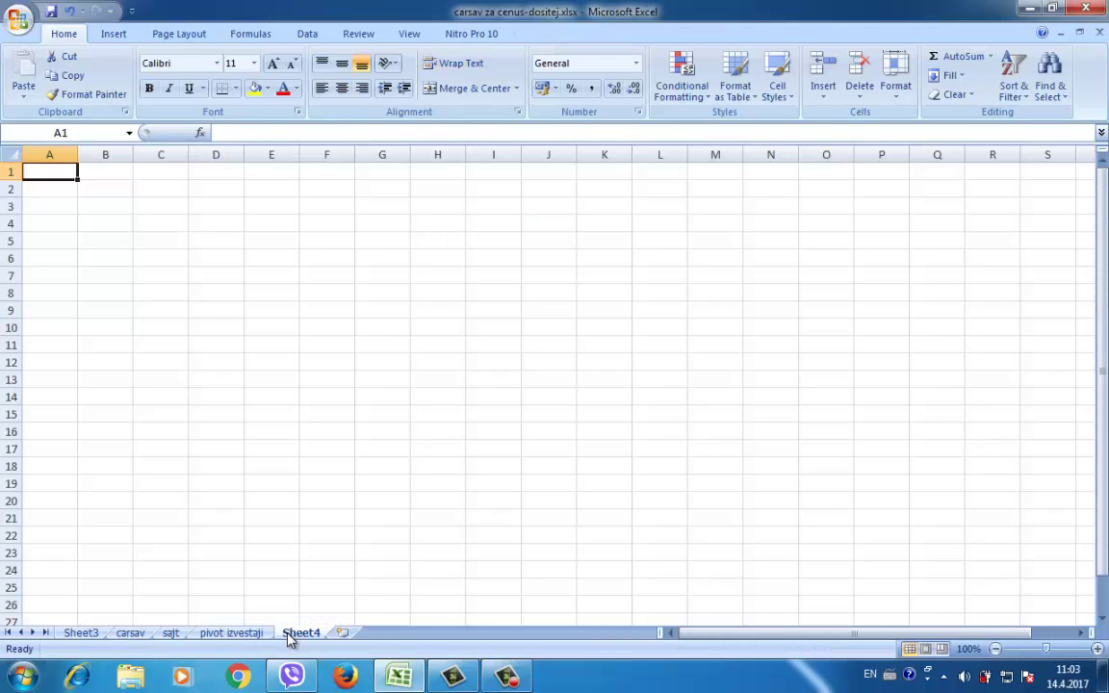
left_click(251, 255)
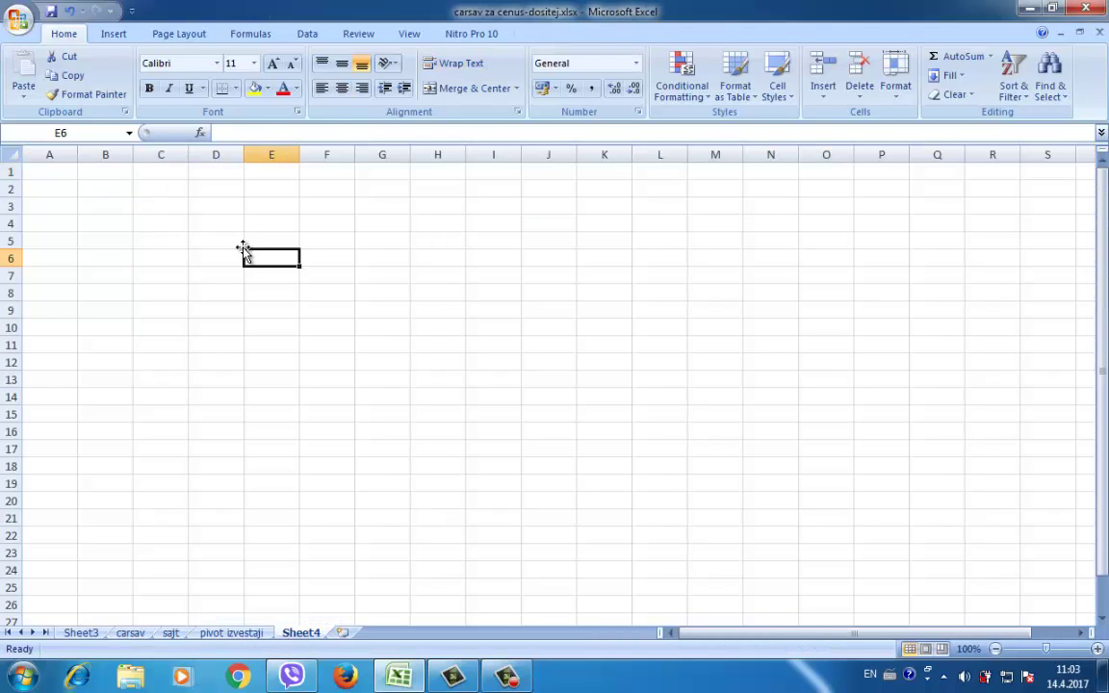
left_click(113, 37)
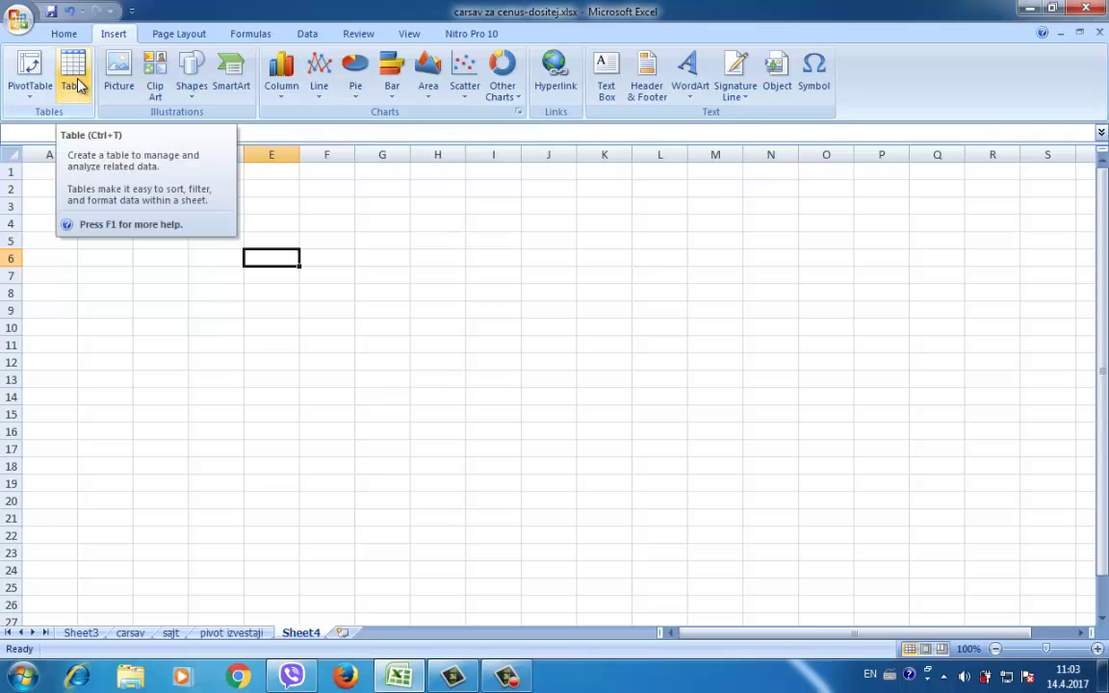
left_click(79, 86)
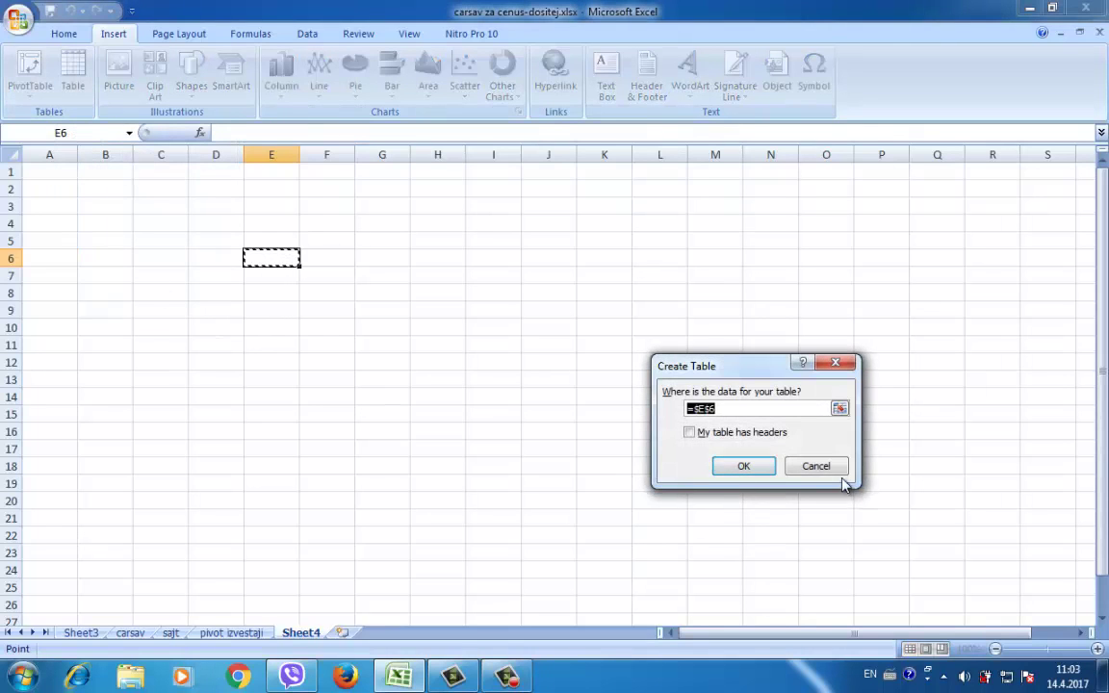
left_click(817, 466)
Create a table over the range A2:E20 without using existing headers
left_click_drag(53, 189, 286, 502)
left_click(74, 73)
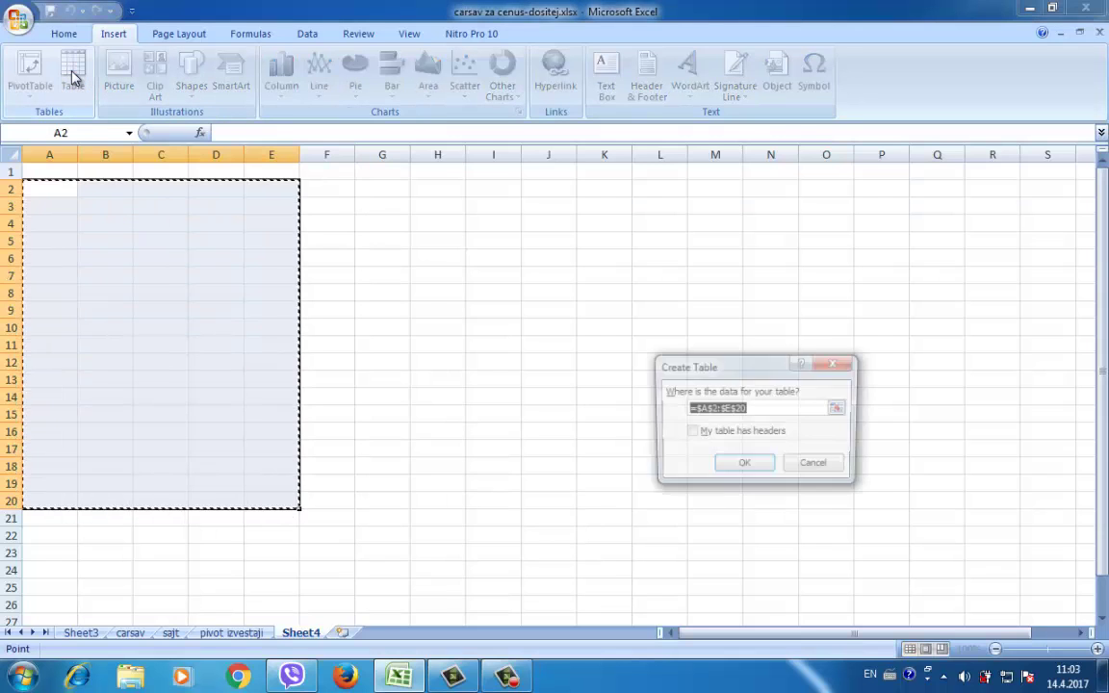
left_click(744, 467)
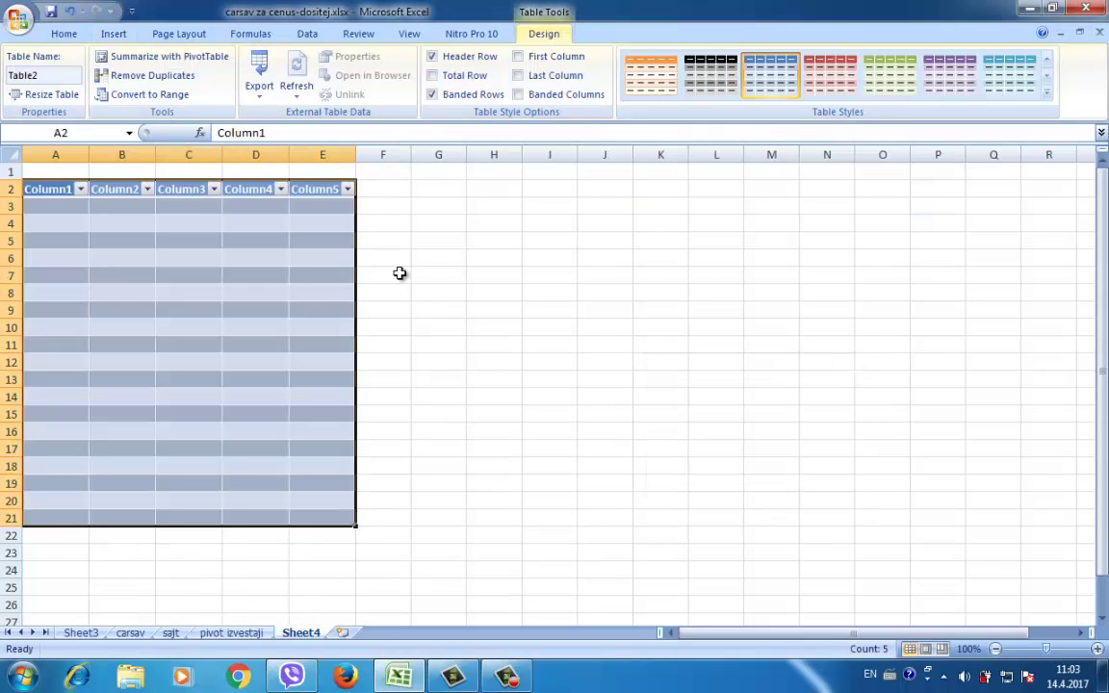
Apply the purple table style to the table and turn on the First Column and Last Column emphasis
left_click(949, 75)
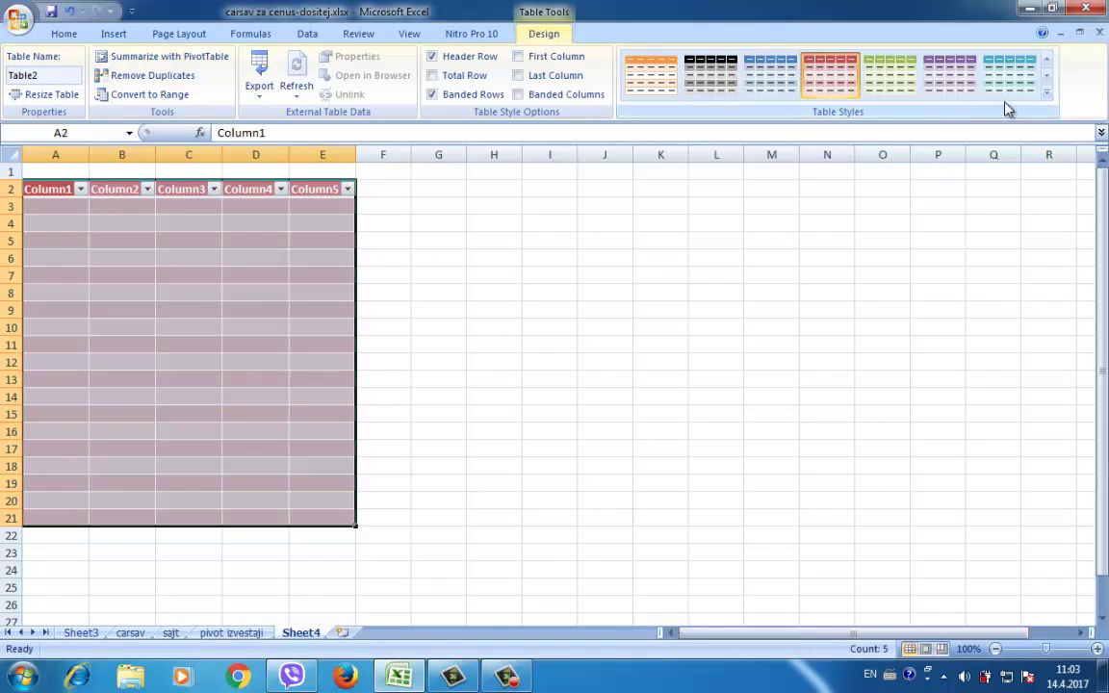
left_click(531, 59)
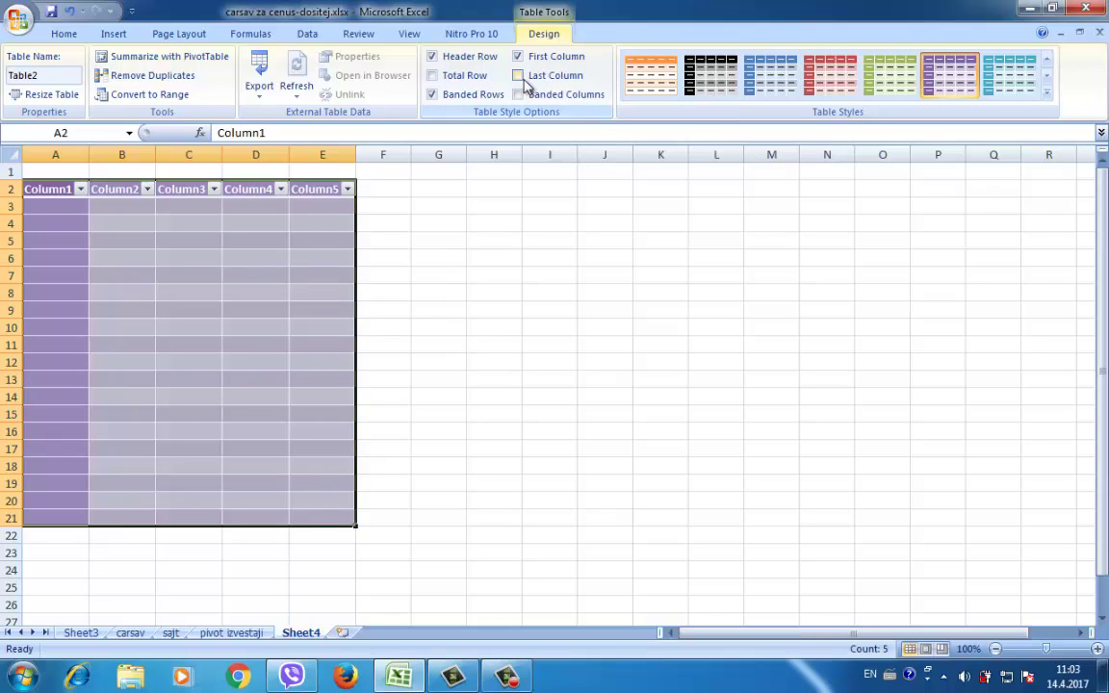
left_click(526, 83)
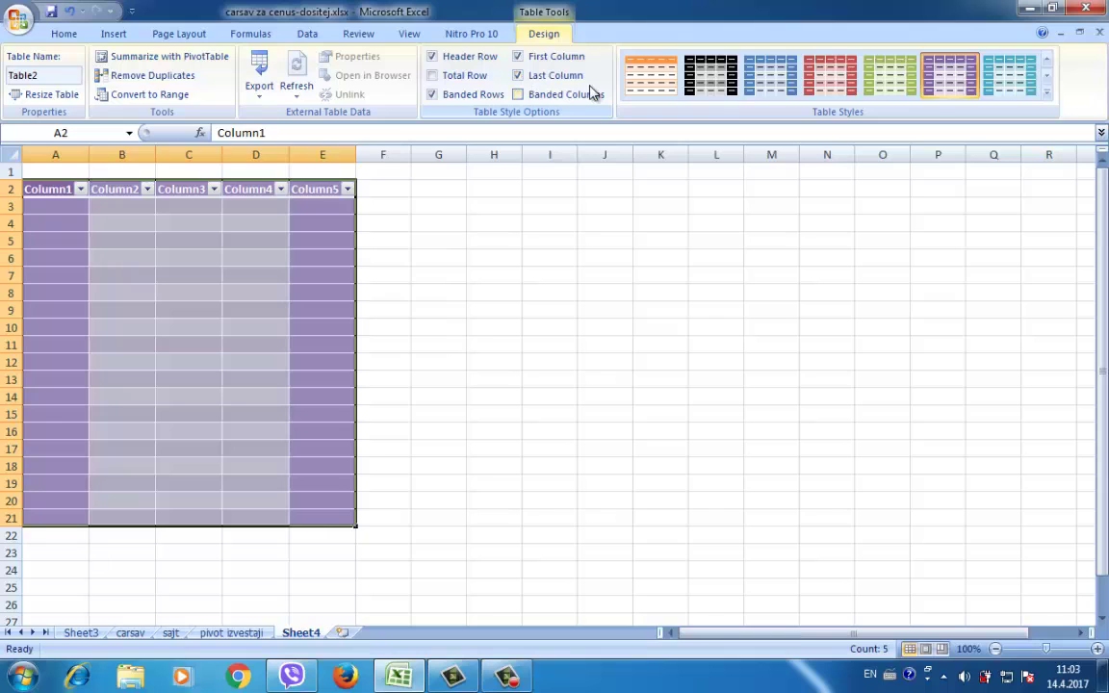
left_click(438, 380)
left_click(146, 188)
key("Escape")
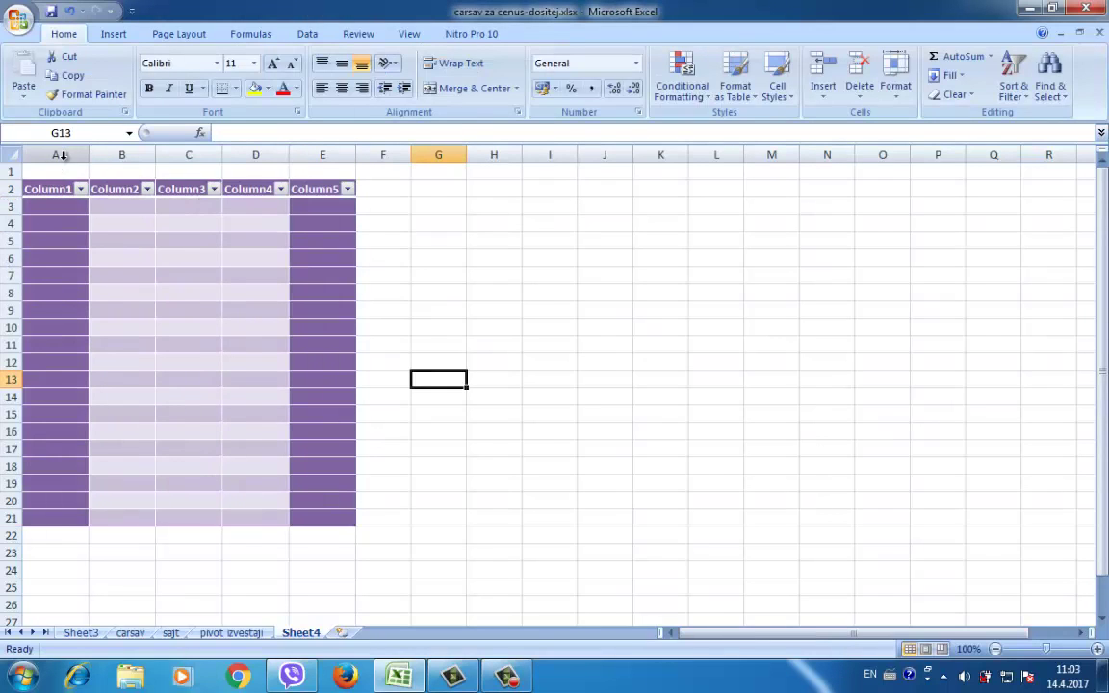
Delete columns A through F together with the table they contain
left_click_drag(60, 154, 386, 154)
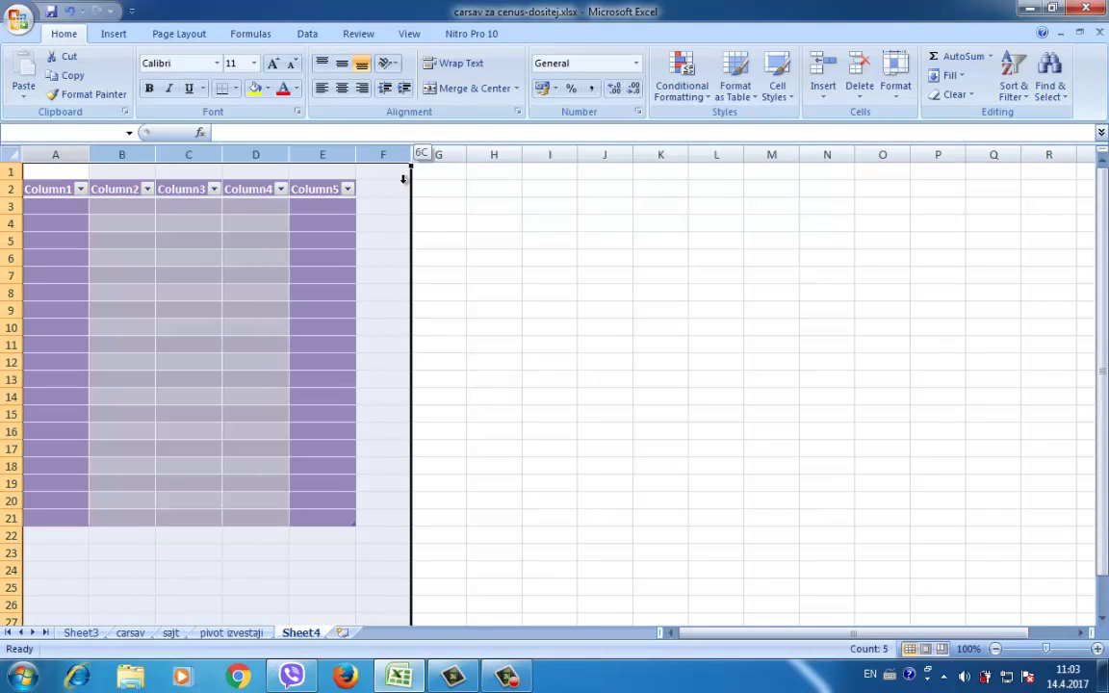
right_click(386, 154)
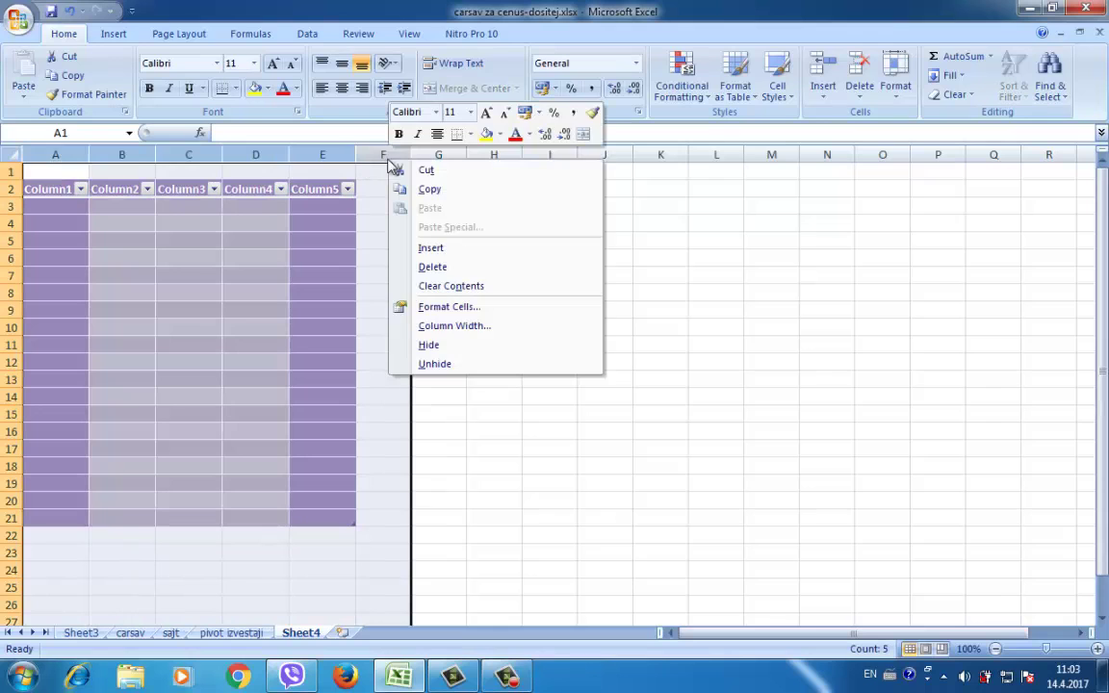
left_click(438, 269)
left_click(438, 310)
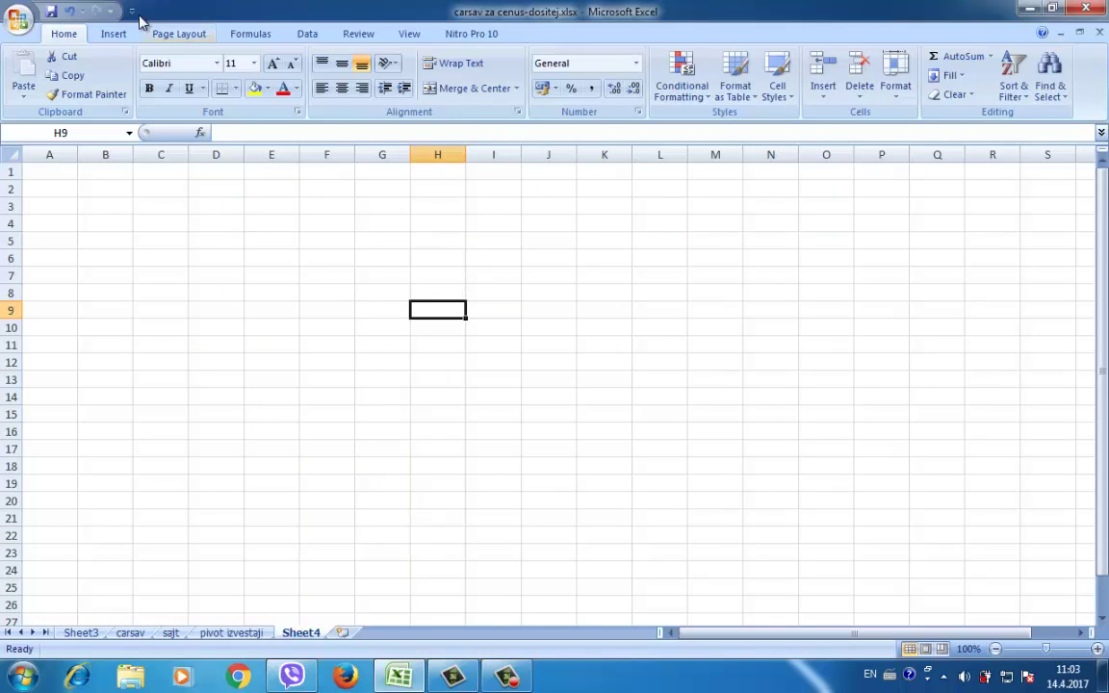
Insert the picture Penguins.jpg from the Sample Pictures folder at cell H9
left_click(114, 35)
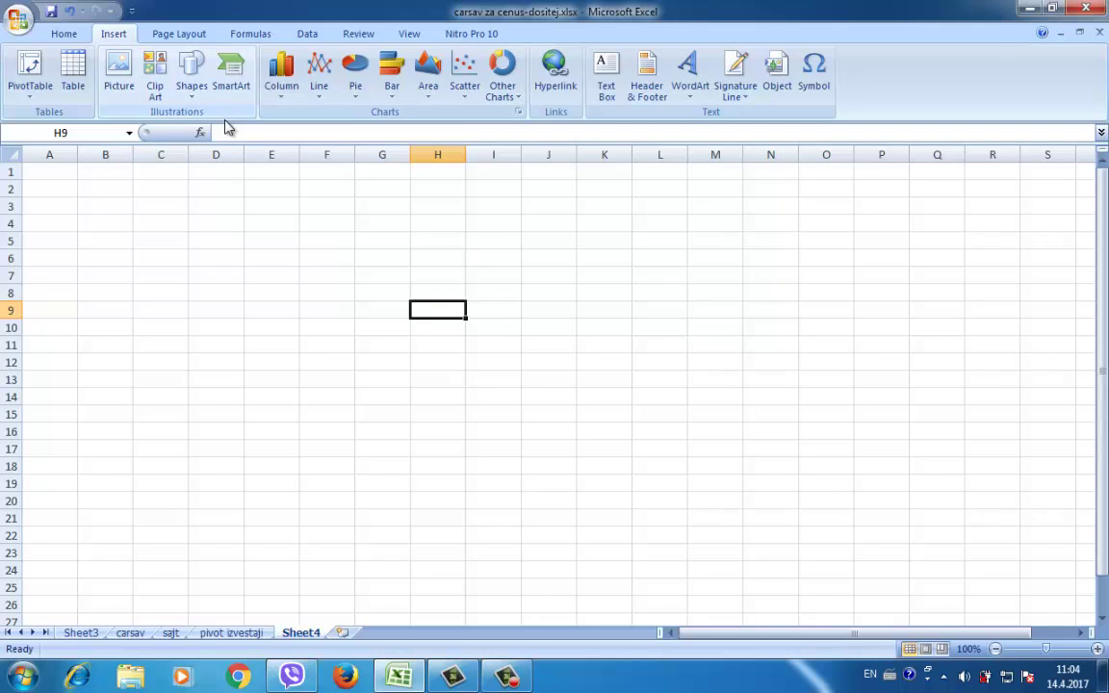
left_click(123, 77)
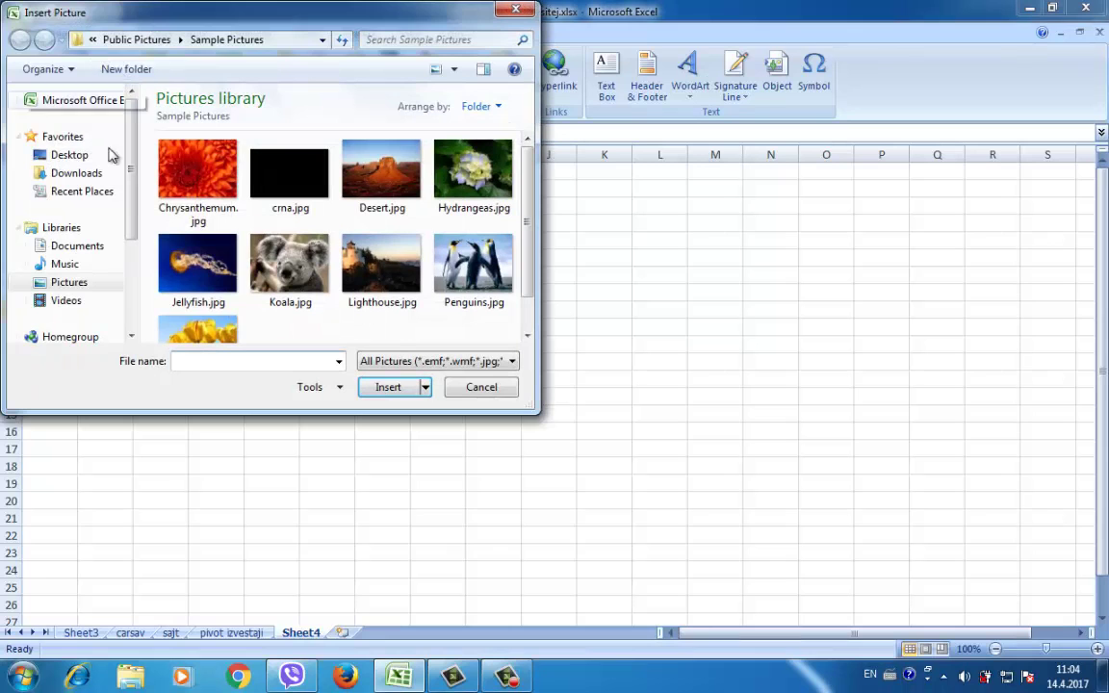
left_click(472, 265)
left_click(397, 388)
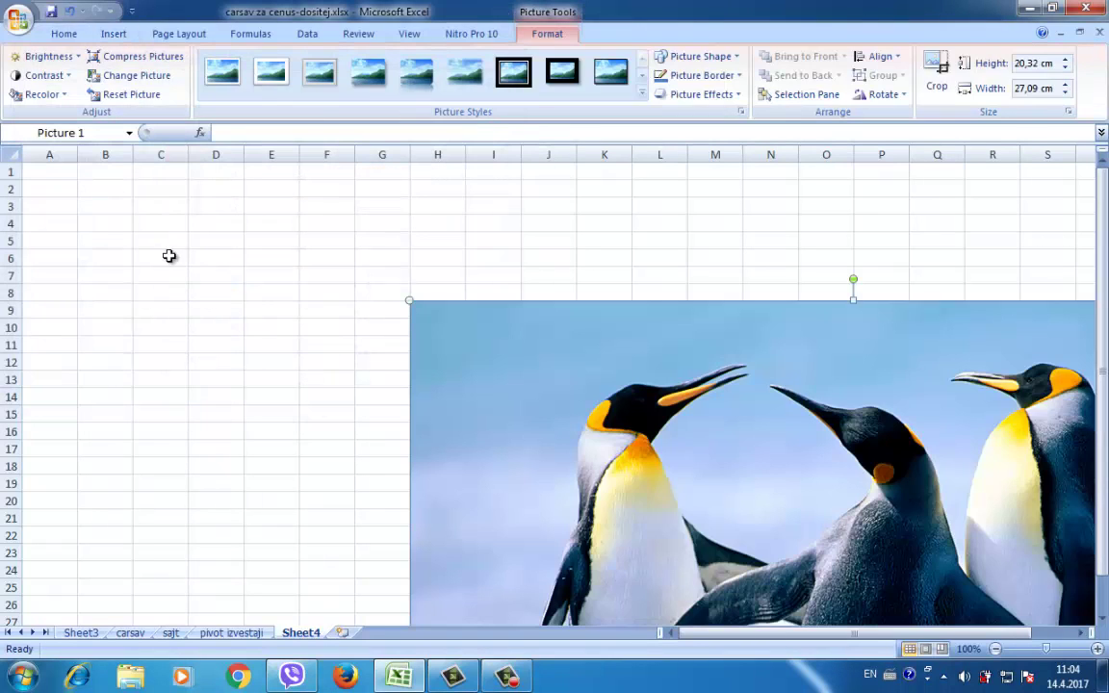
Shrink the penguins picture proportionally to about 5.03 cm high and 6.7 cm wide
left_click_drag(408, 302, 723, 534)
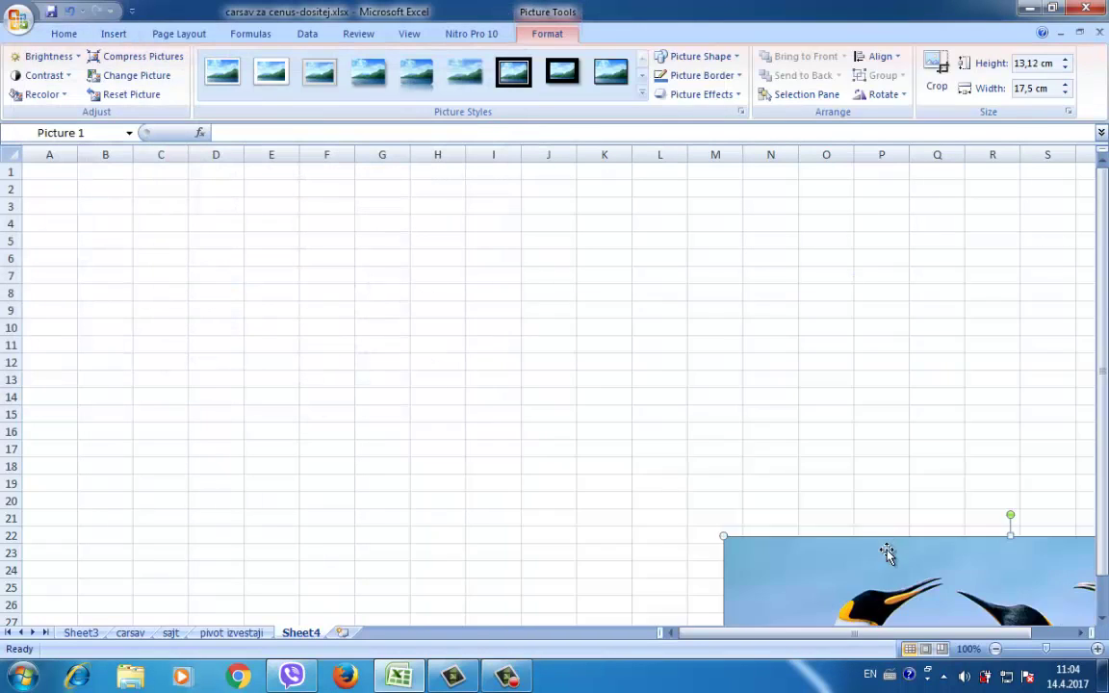
left_click_drag(889, 564, 334, 221)
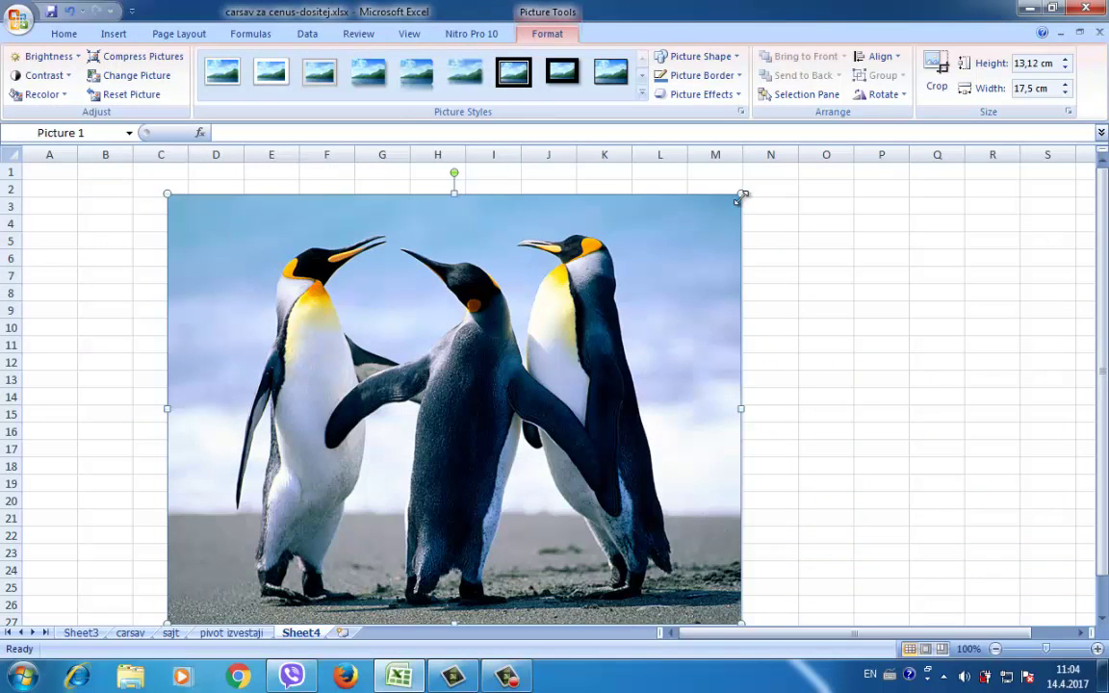
left_click_drag(742, 195, 578, 317)
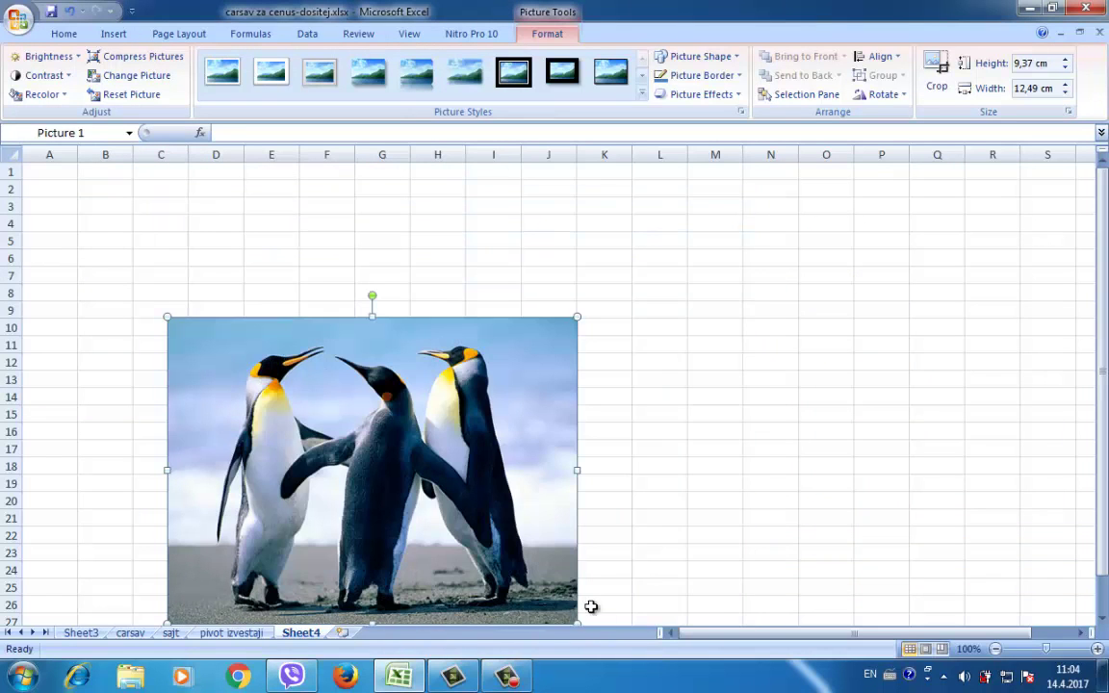
left_click_drag(575, 621, 388, 465)
Move the penguins picture to the top of columns A to E and give it the picture style with rounded corners and a reflection
left_click_drag(292, 371, 171, 235)
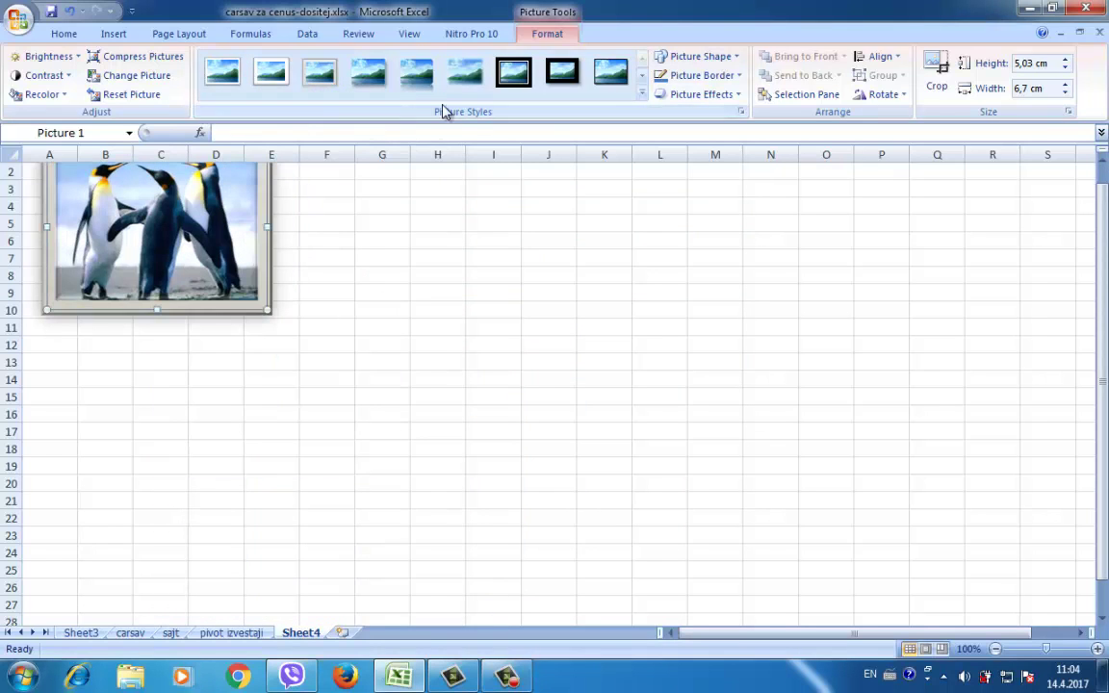
left_click(369, 75)
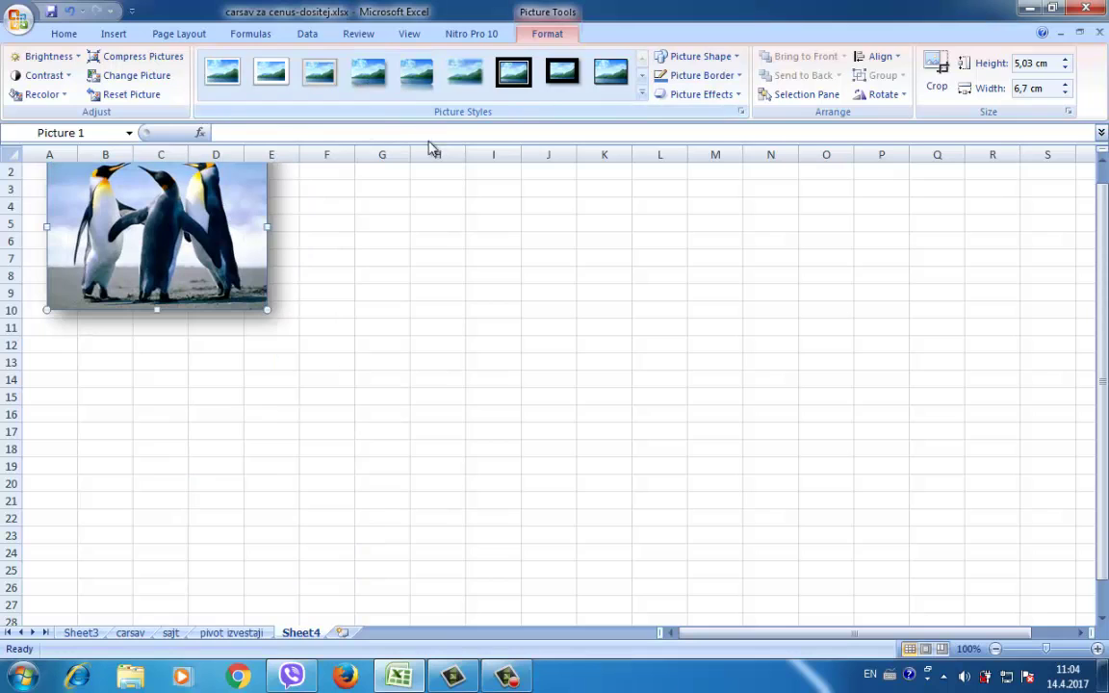
left_click(416, 75)
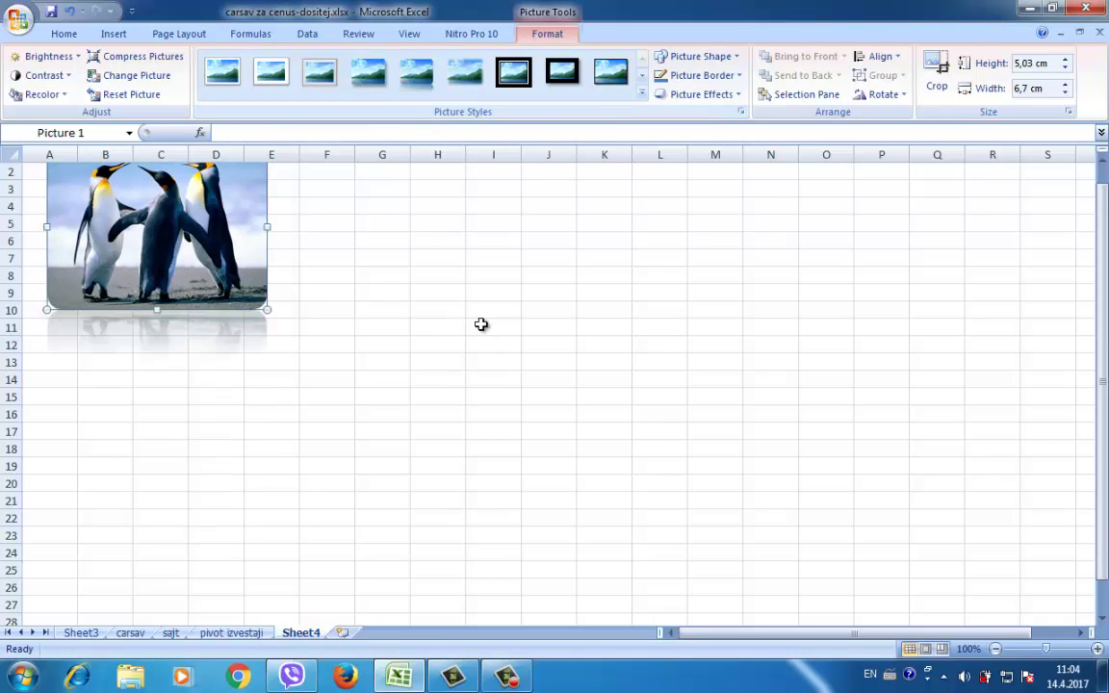
Insert the picture Tulips.jpg from the Sample Pictures folder
left_click(112, 35)
left_click(116, 70)
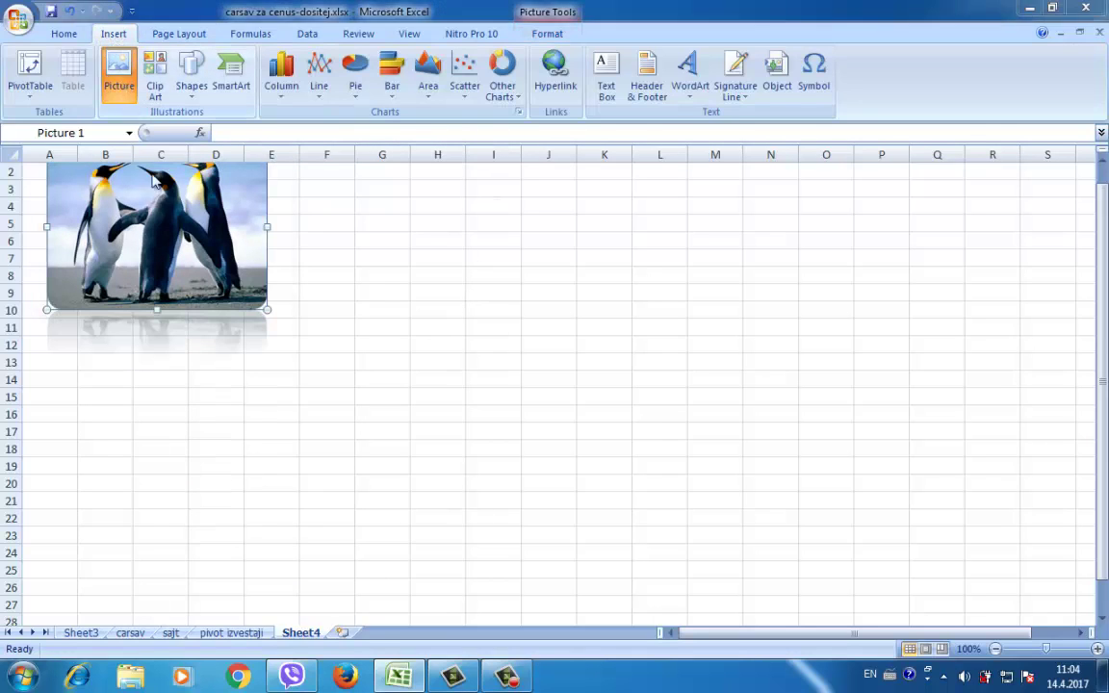
left_click(234, 332)
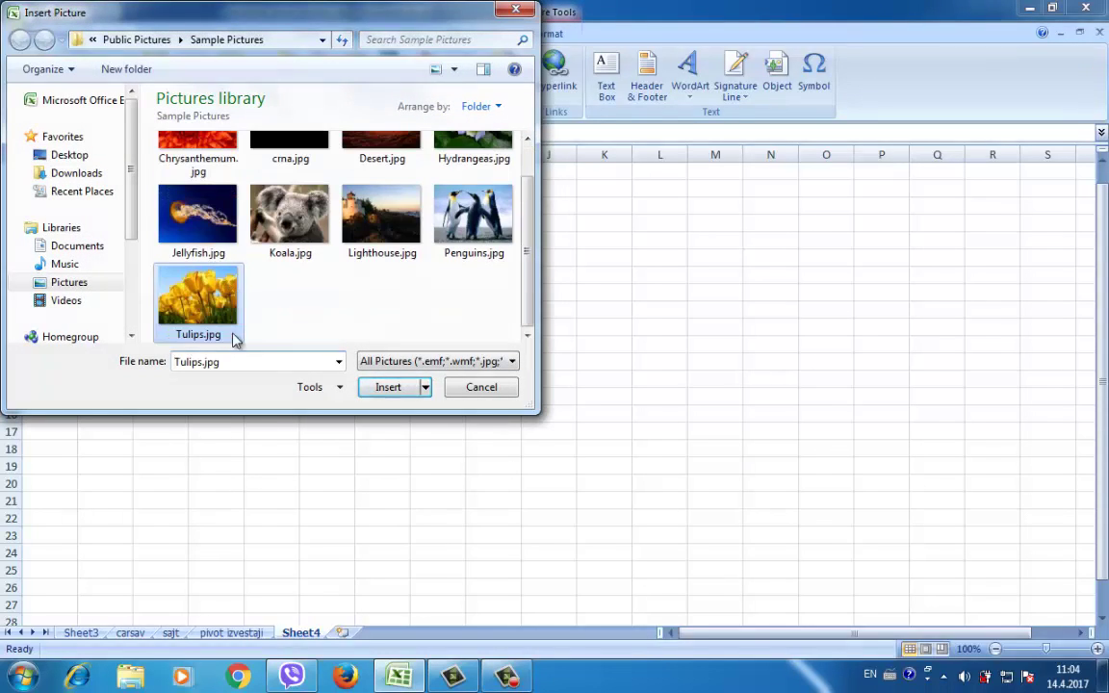
left_click(375, 389)
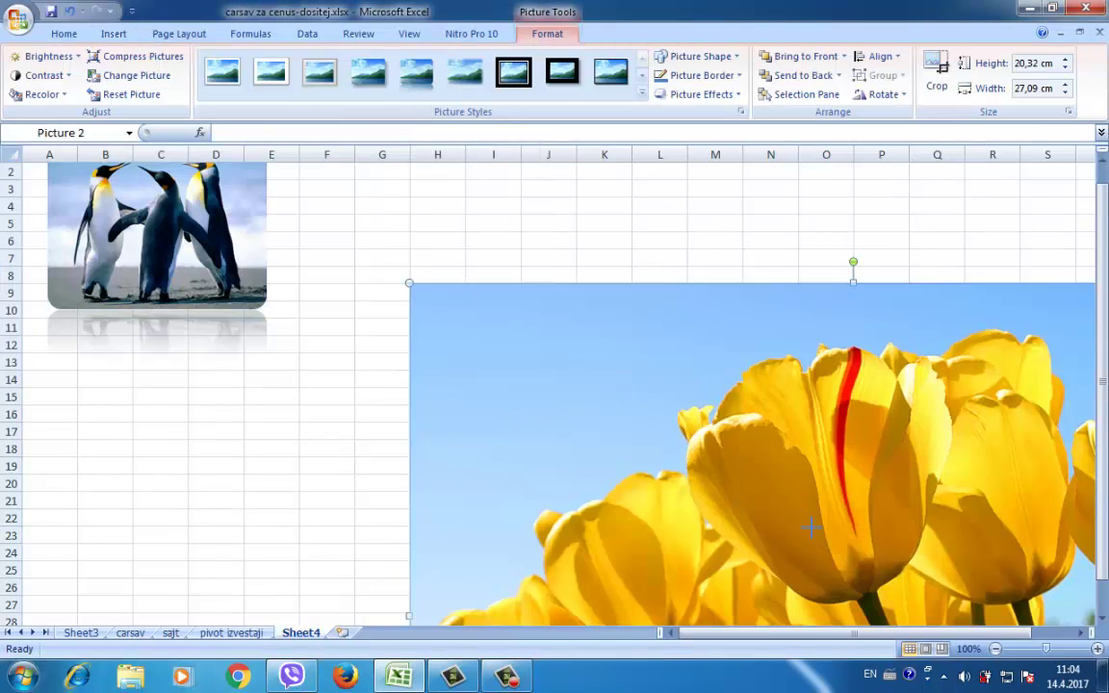
Shrink the tulips picture to about 6.49 by 8.65 cm and place it overlapping the lower-right part of the penguins picture
left_click_drag(407, 281, 735, 528)
left_click_drag(891, 551, 392, 262)
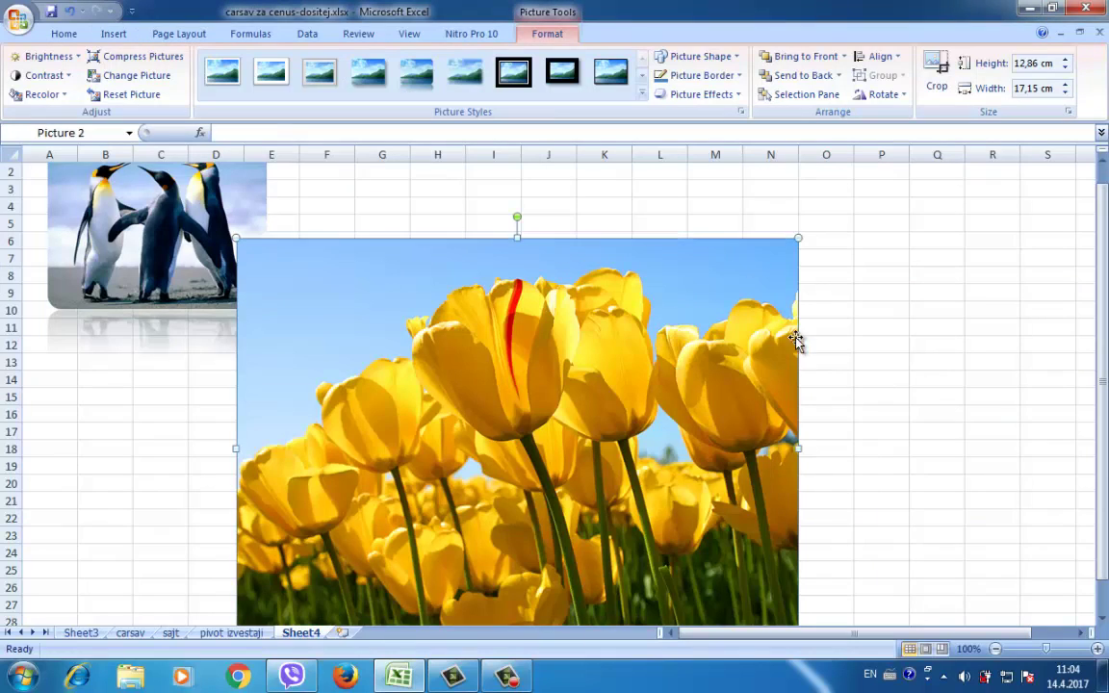
left_click_drag(798, 238, 572, 408)
left_click_drag(423, 577, 412, 412)
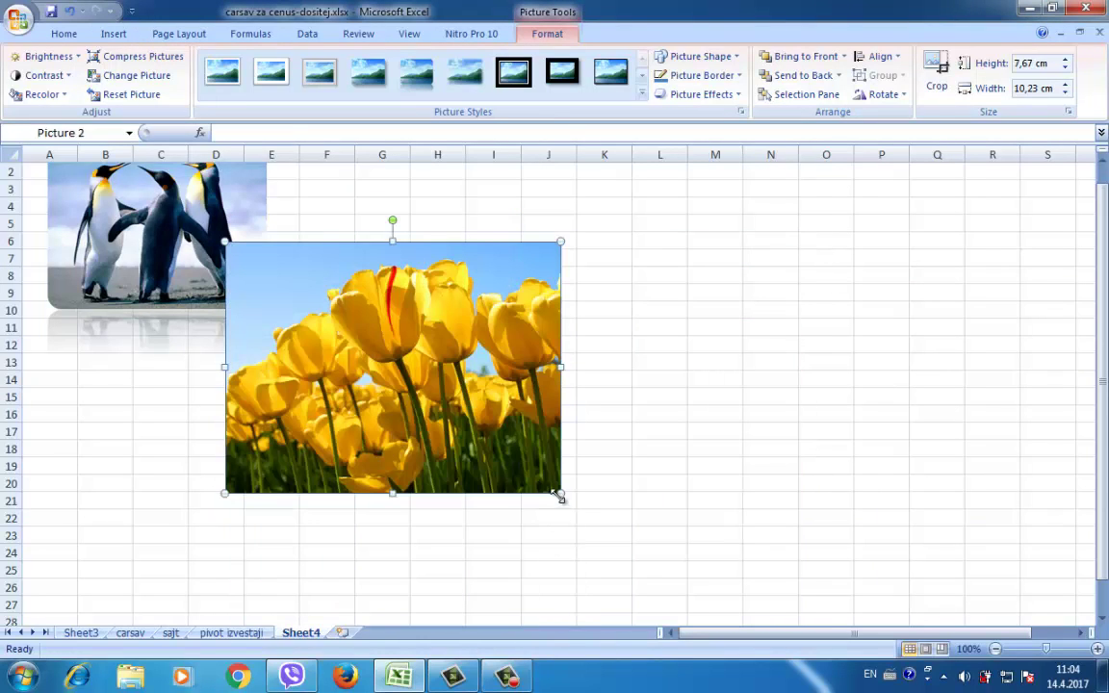
left_click_drag(553, 486, 485, 426)
left_click_drag(359, 333, 338, 302)
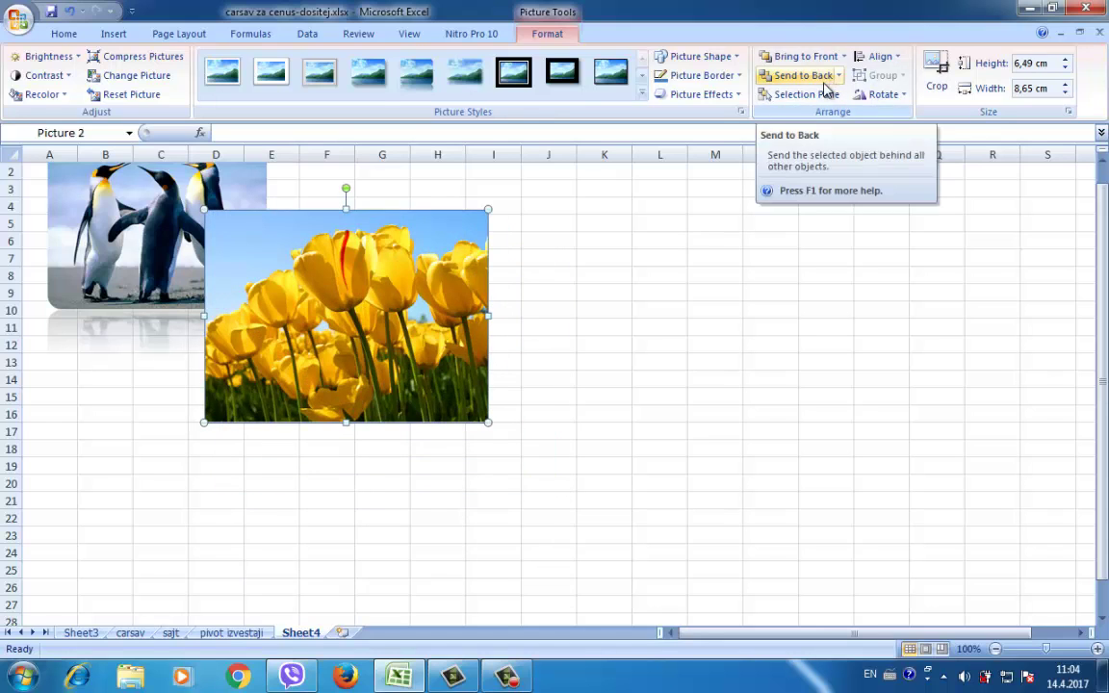
Send the tulips picture behind the penguins picture and give it the picture style with a bevelled light-grey frame
left_click(807, 76)
left_click(599, 310)
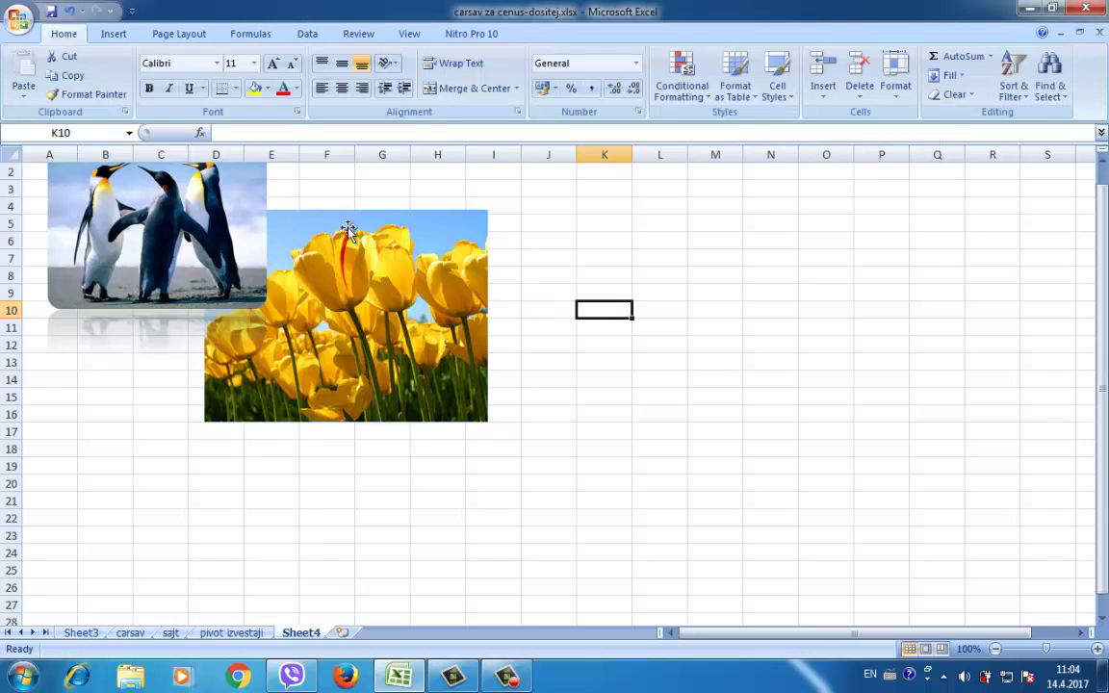
left_click(375, 289)
left_click(319, 72)
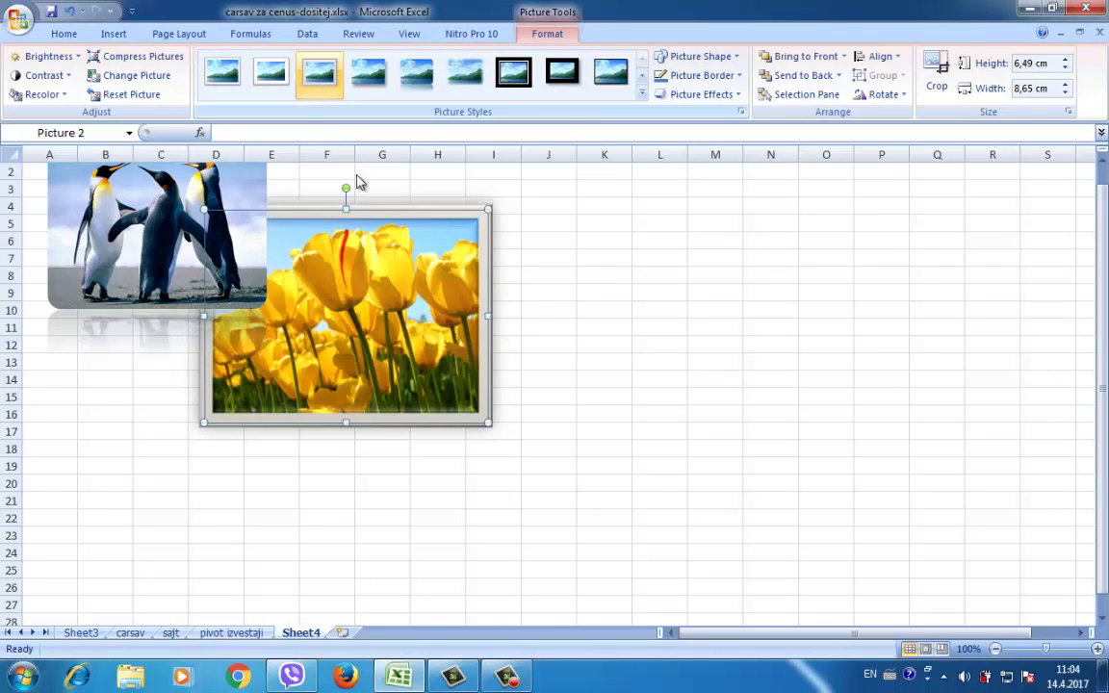
left_click(604, 272)
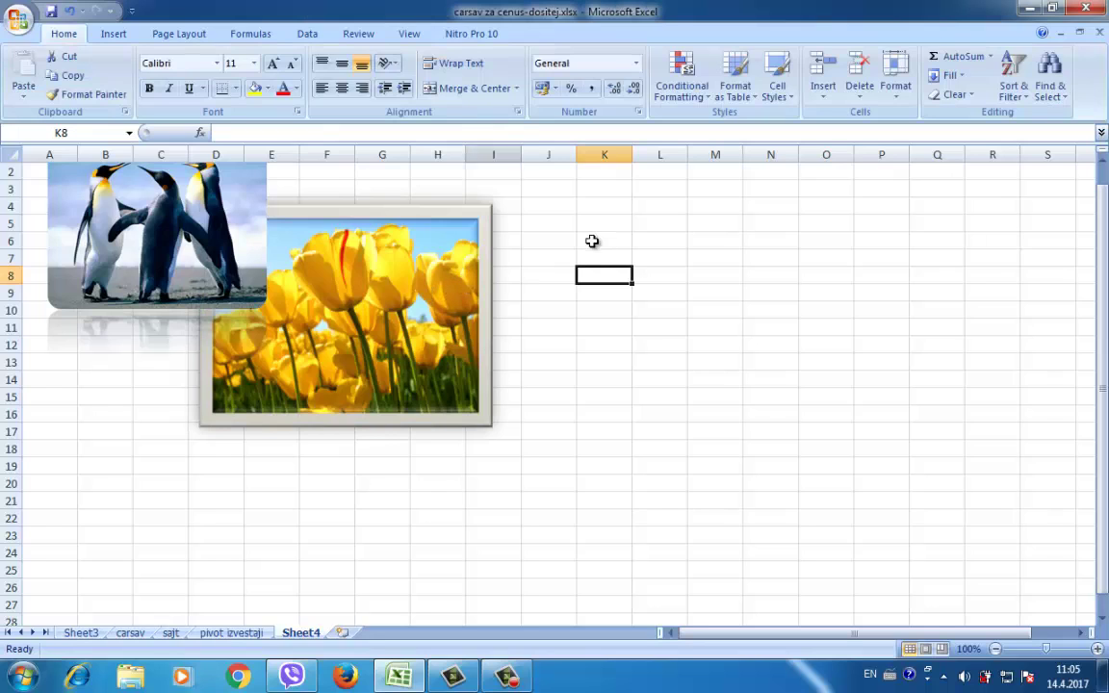
Apply the Isometric Left Down 3-D rotation effect to the tulips picture
left_click(408, 260)
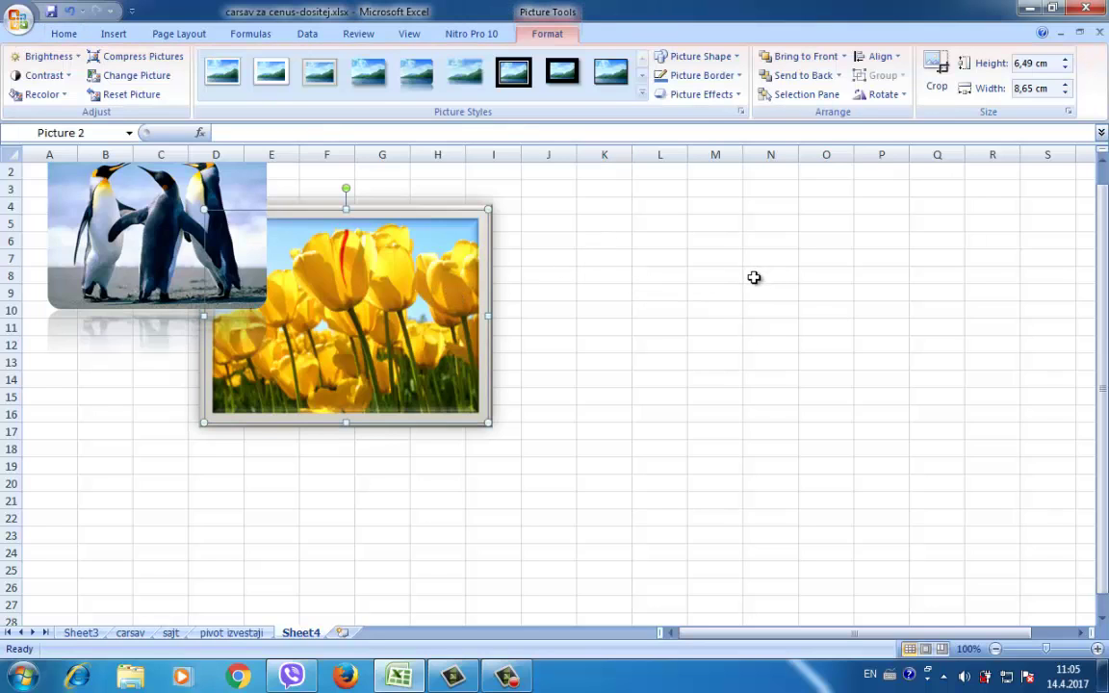
left_click(735, 95)
mouse_move(704, 209)
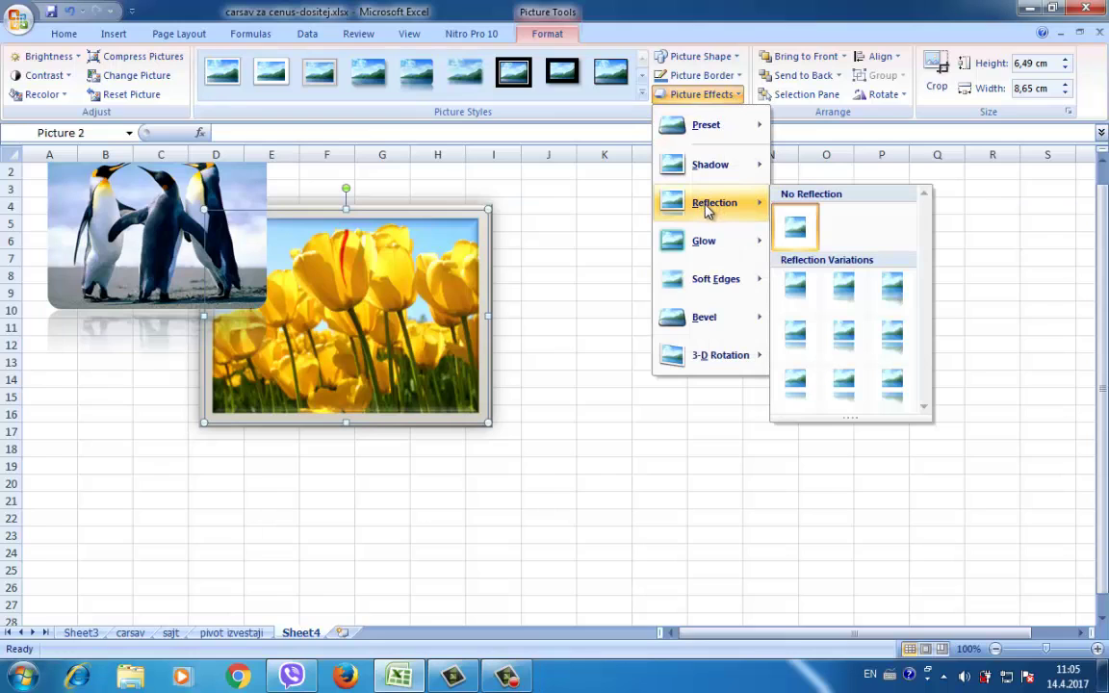
mouse_move(733, 363)
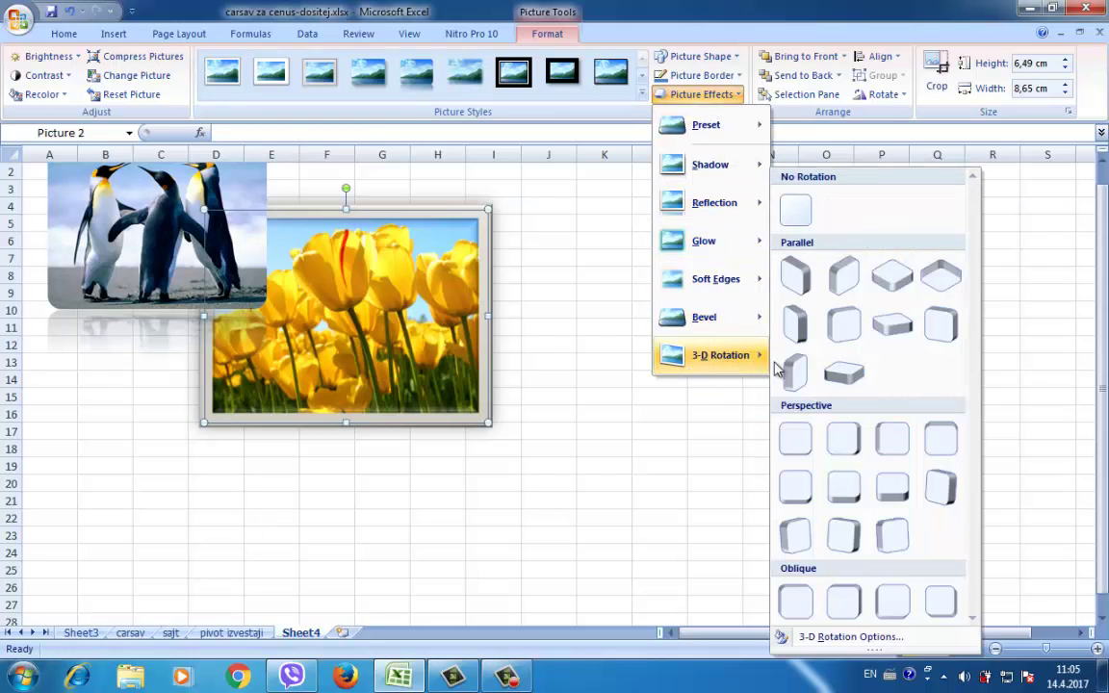
left_click(795, 277)
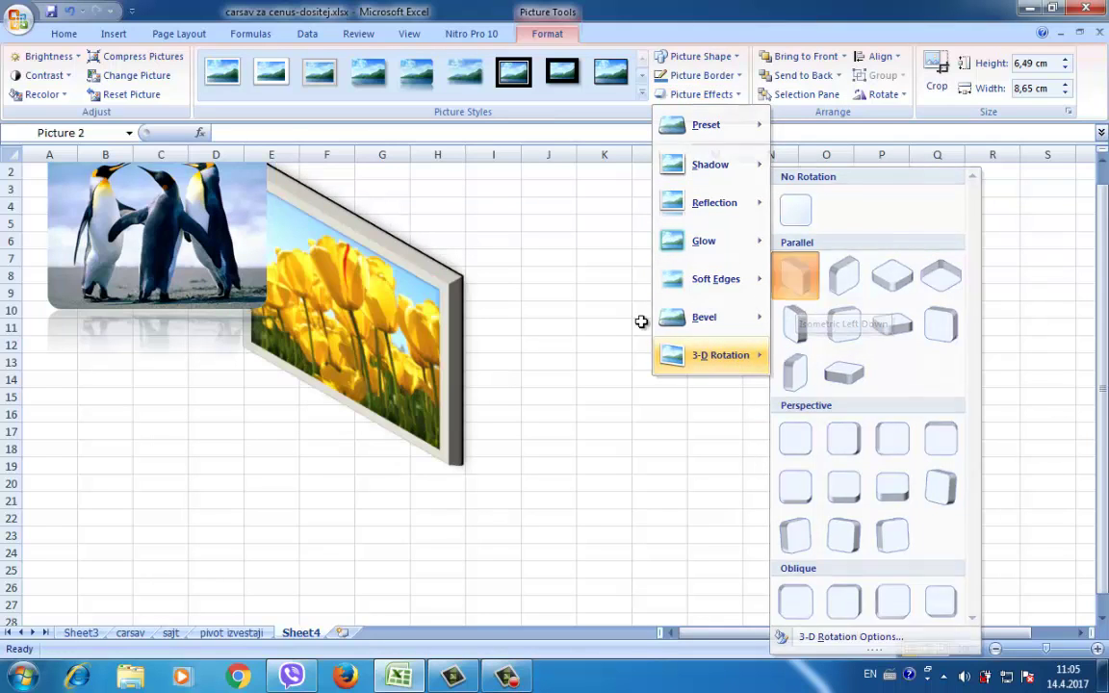
left_click(614, 349)
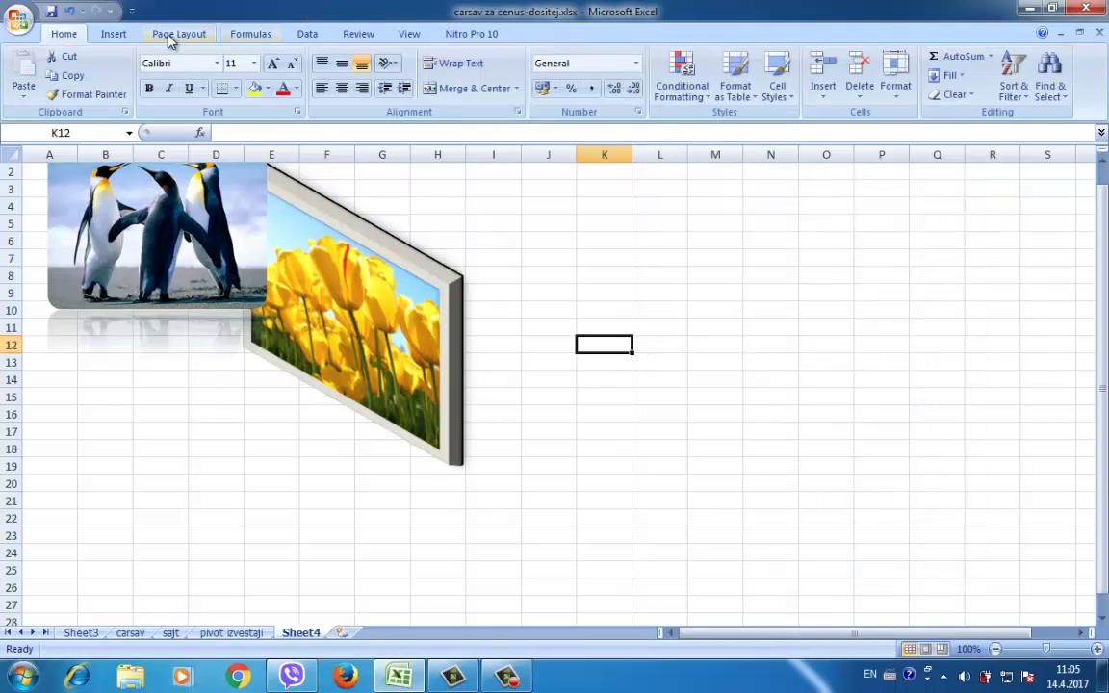
Insert the desktop computer clip art, enlarge it, rotate it clockwise and place it overlapping the penguins and tulips pictures
left_click(113, 34)
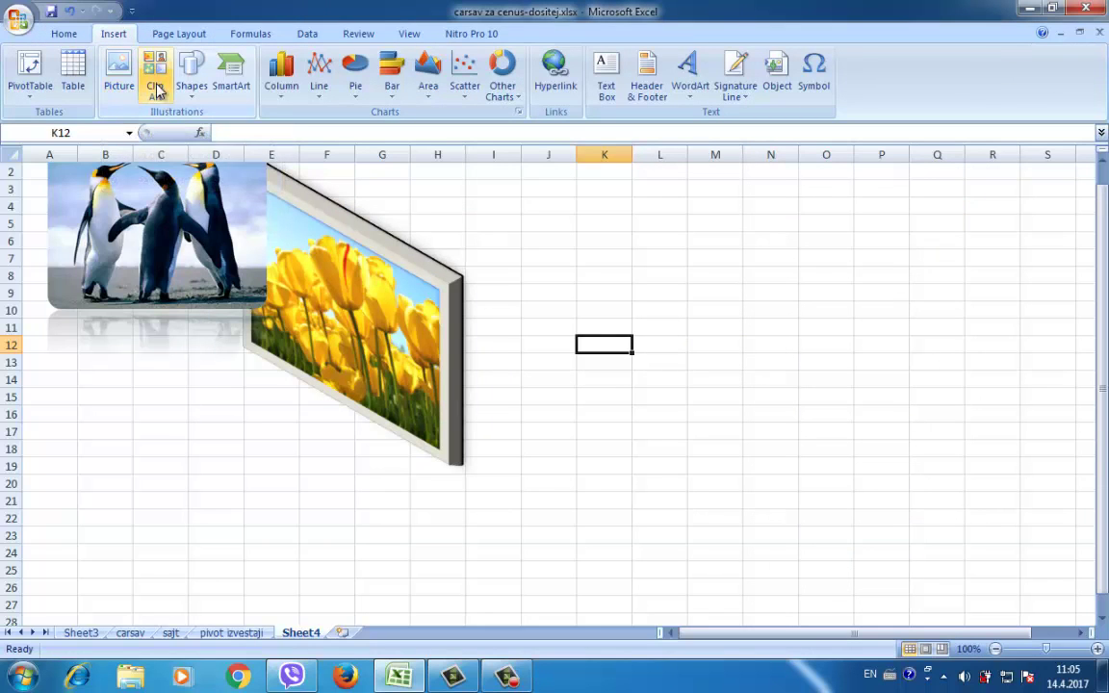
left_click(156, 88)
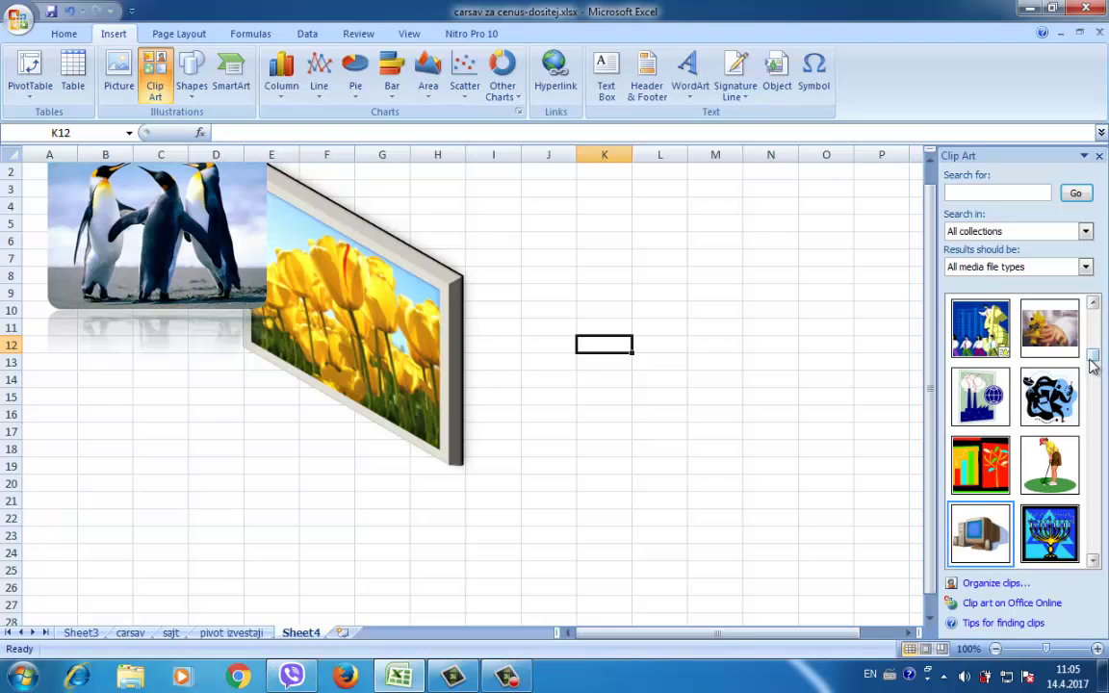
left_click(978, 531)
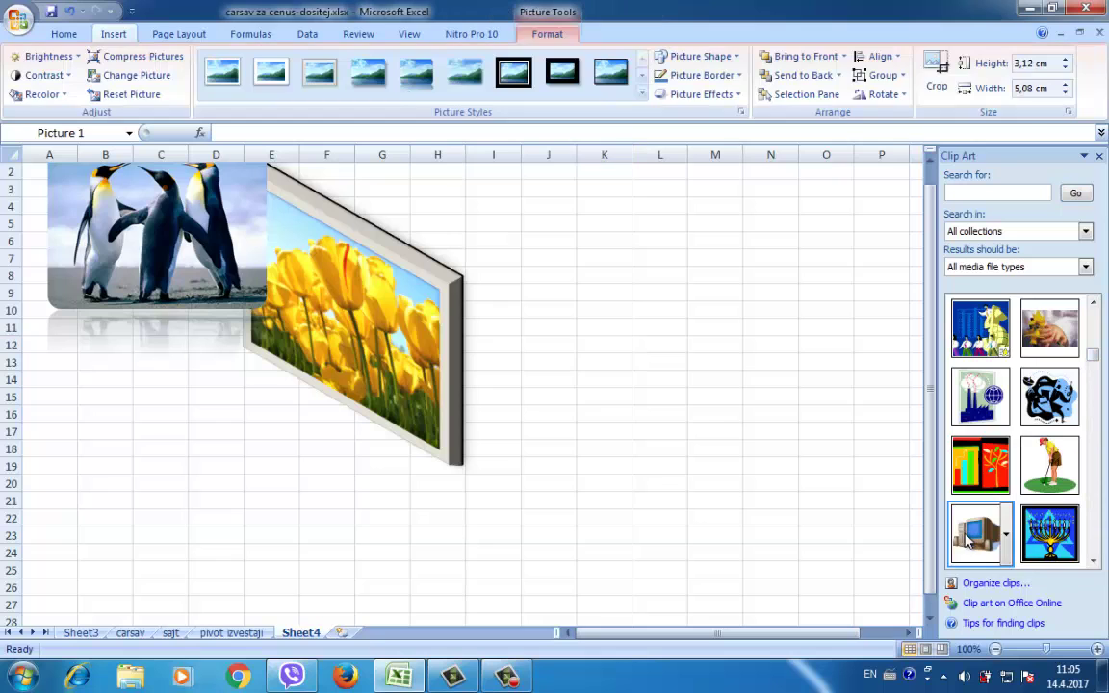
left_click_drag(937, 524, 214, 329)
left_click_drag(135, 357, 79, 390)
left_click_drag(227, 244, 253, 248)
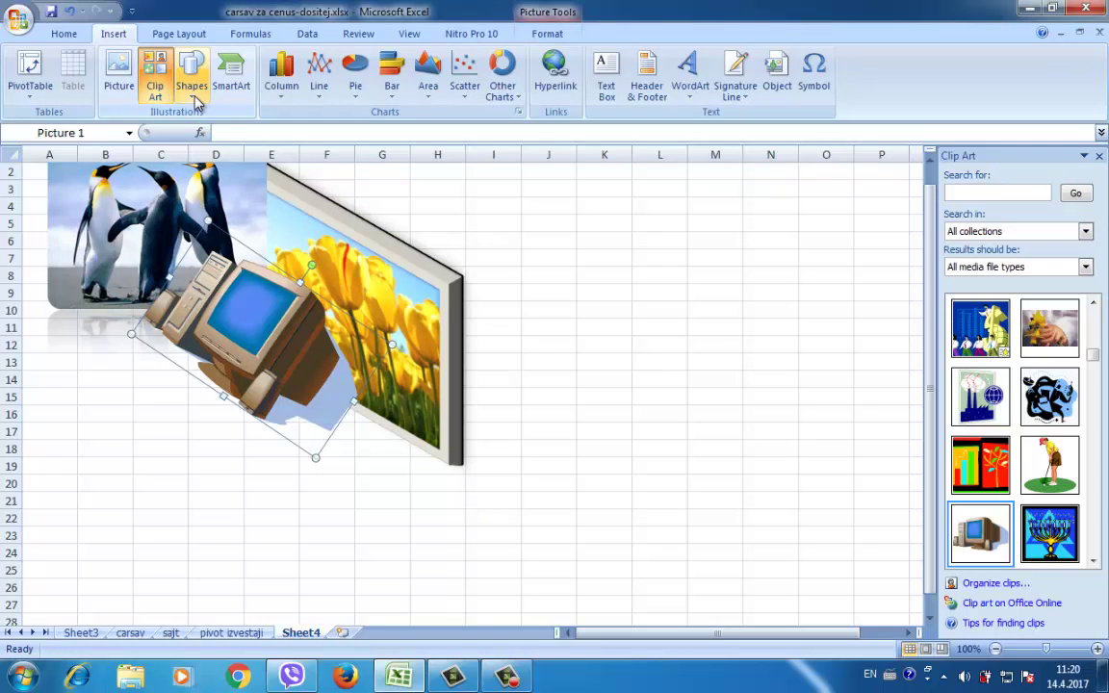
Draw a right block arrow about 3.31 by 5.87 cm below the pictures and a five-point star about 2.14 by 3.1 cm under the penguins
left_click(192, 92)
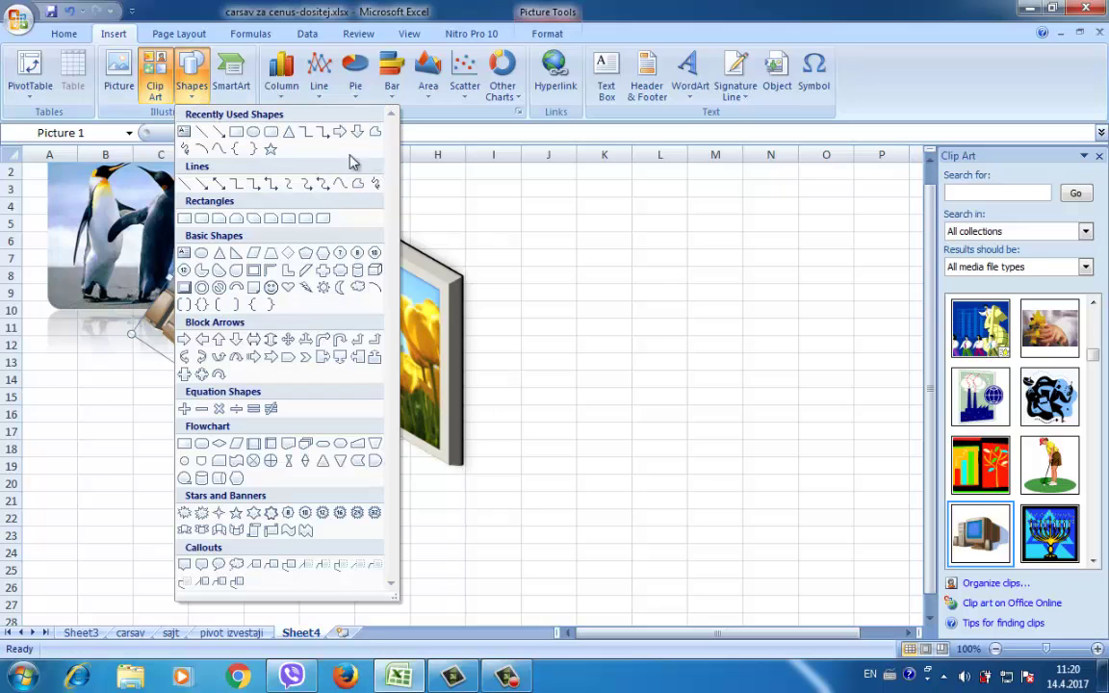
left_click(184, 342)
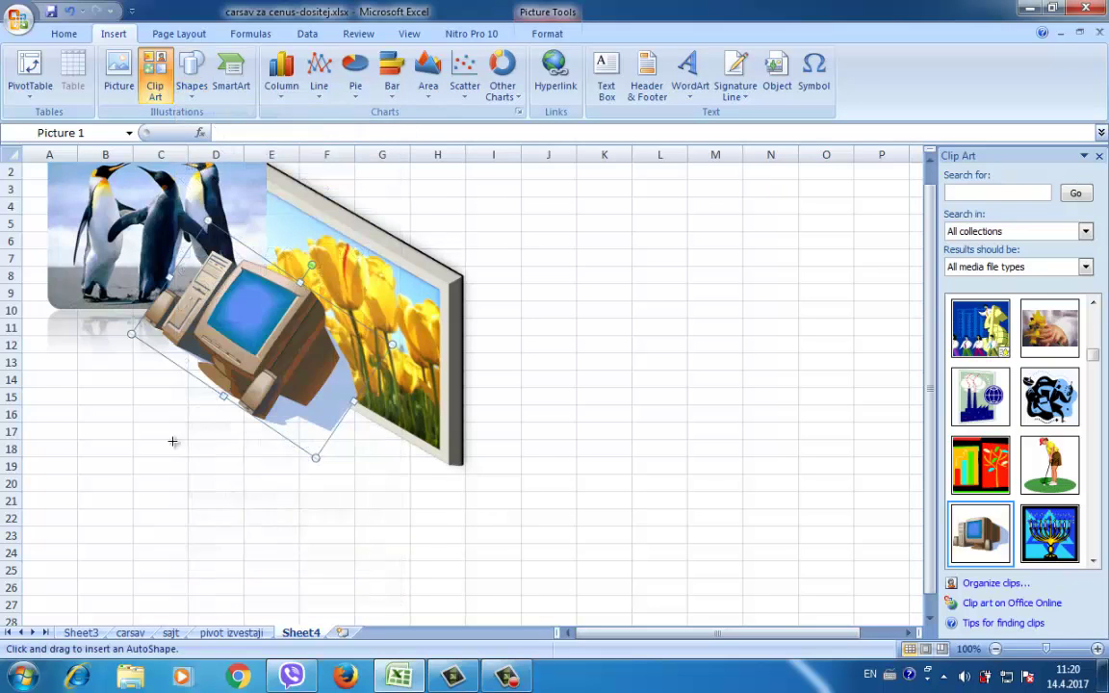
left_click_drag(124, 463, 318, 575)
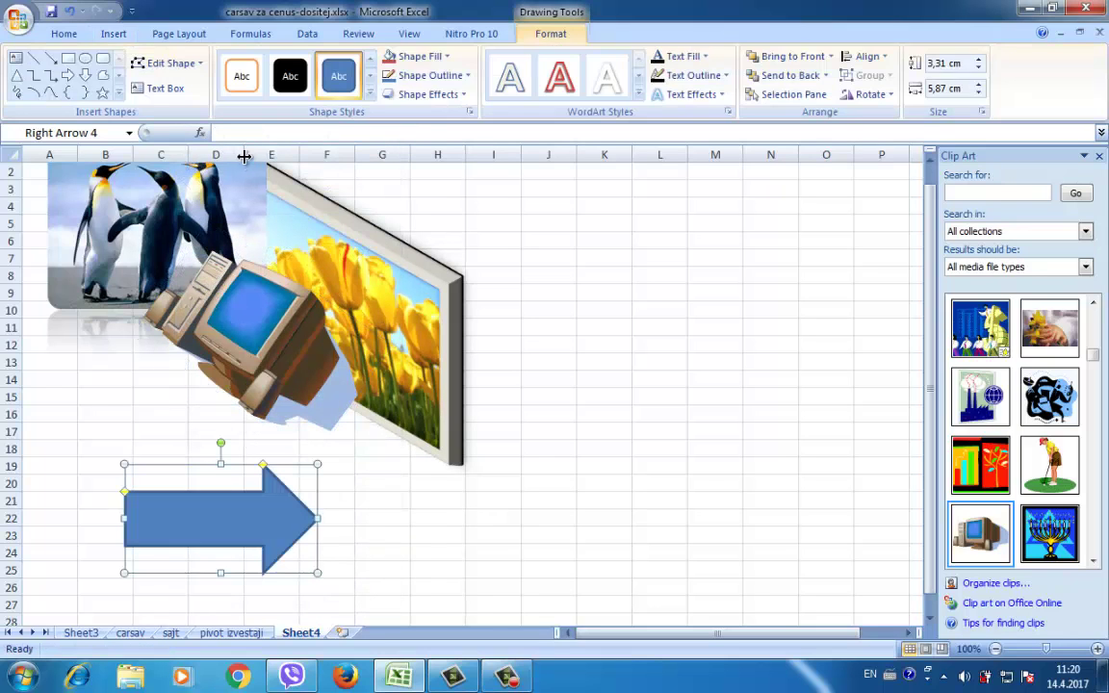
left_click(102, 91)
left_click_drag(46, 373, 149, 444)
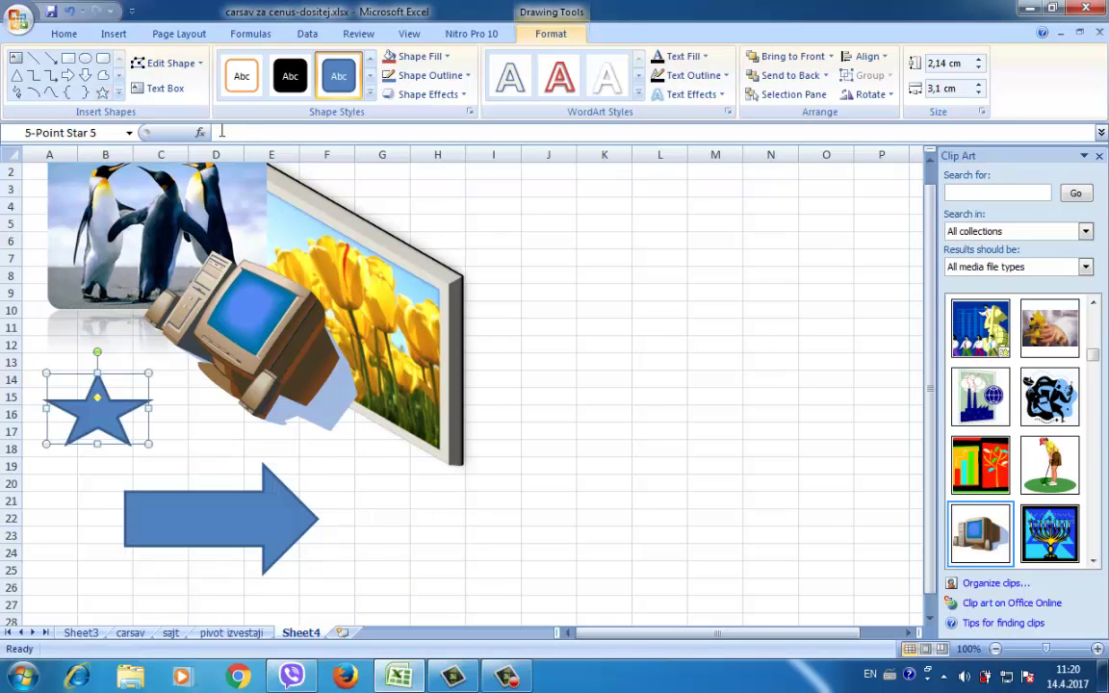
Draw a smiley face about 3.44 by 4.55 cm to the lower right of the arrow and close the Clip Art pane
left_click(117, 94)
left_click(103, 233)
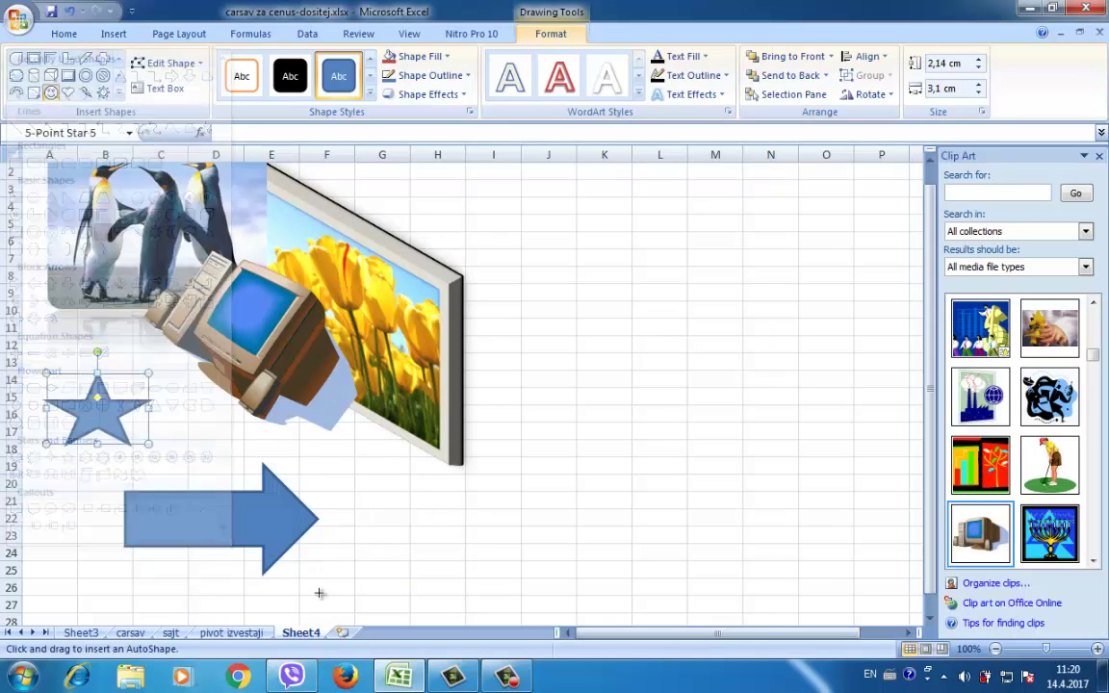
left_click_drag(403, 521, 551, 637)
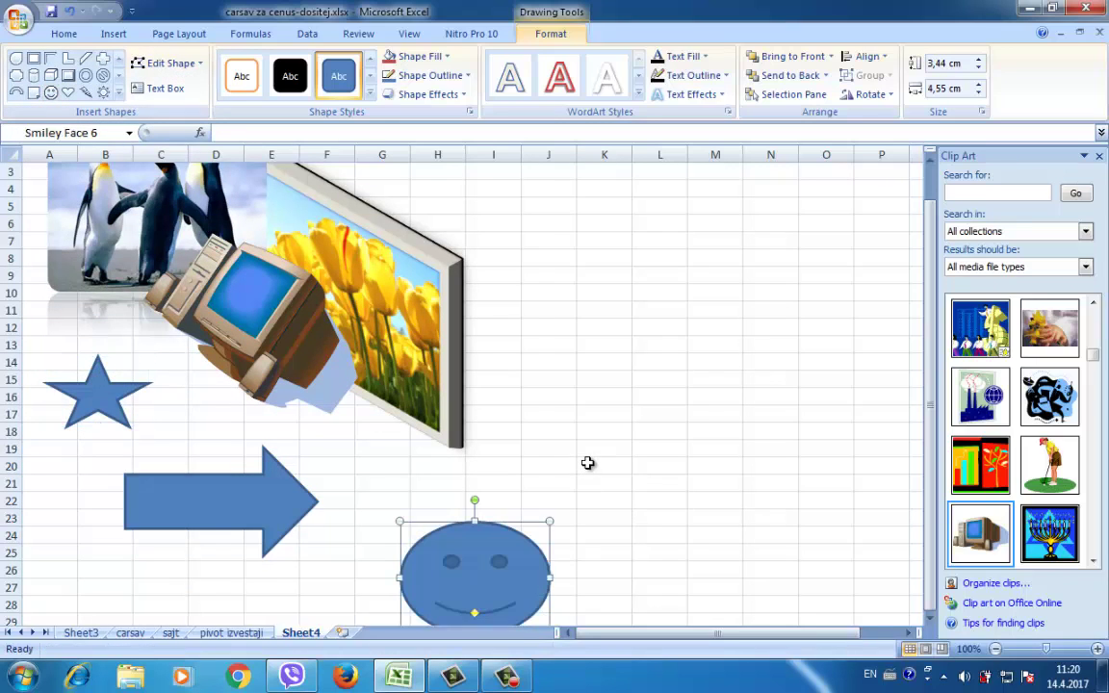
left_click(584, 470)
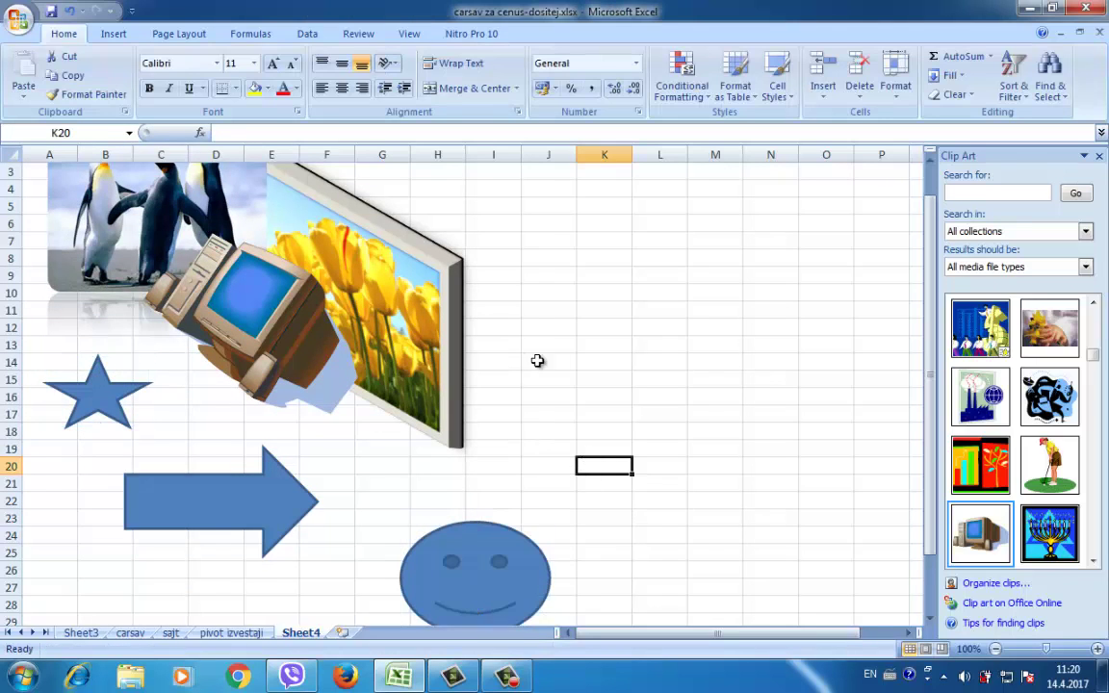
left_click(1098, 156)
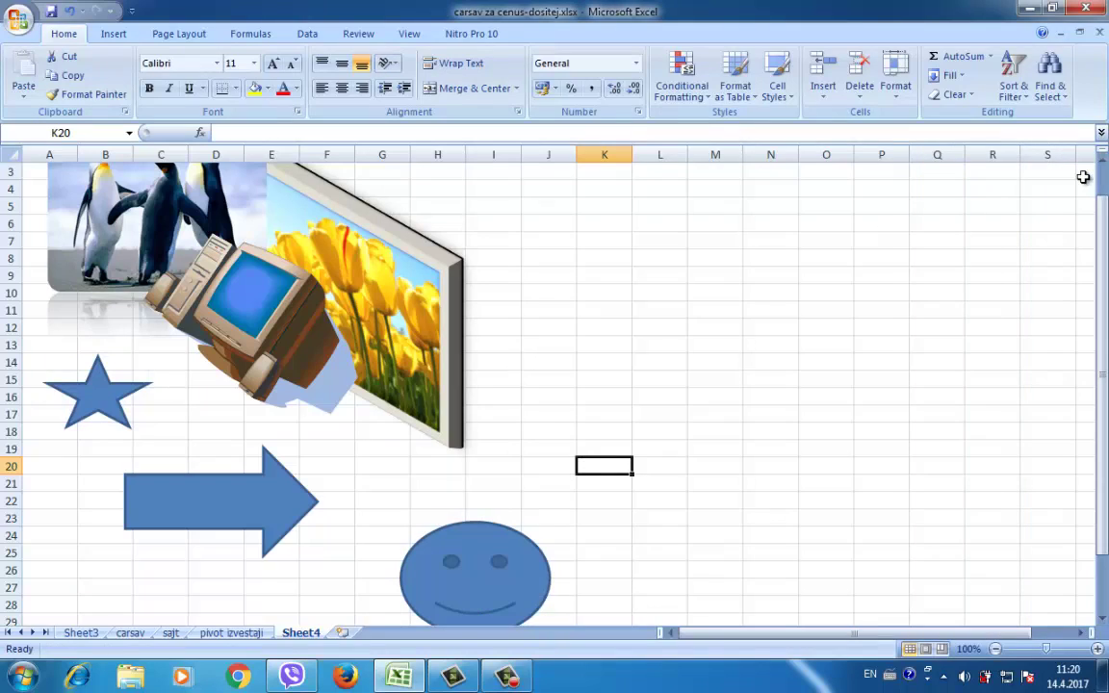
Give the block arrow the glossy red shape style from the last row of the theme styles
left_click(113, 33)
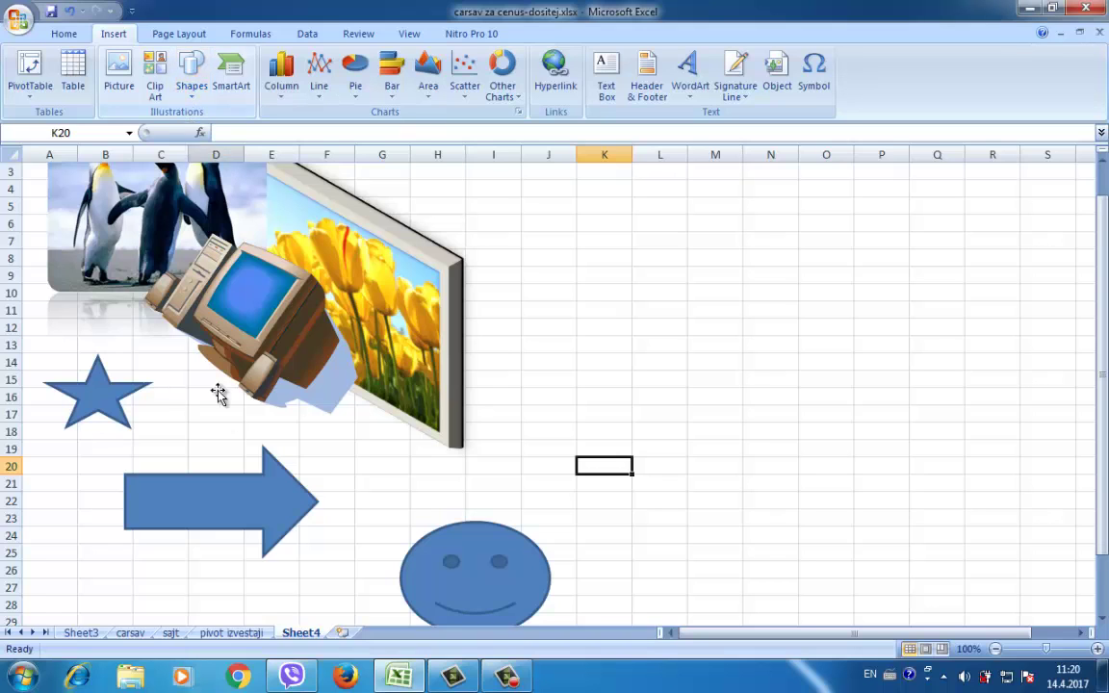
left_click(242, 496)
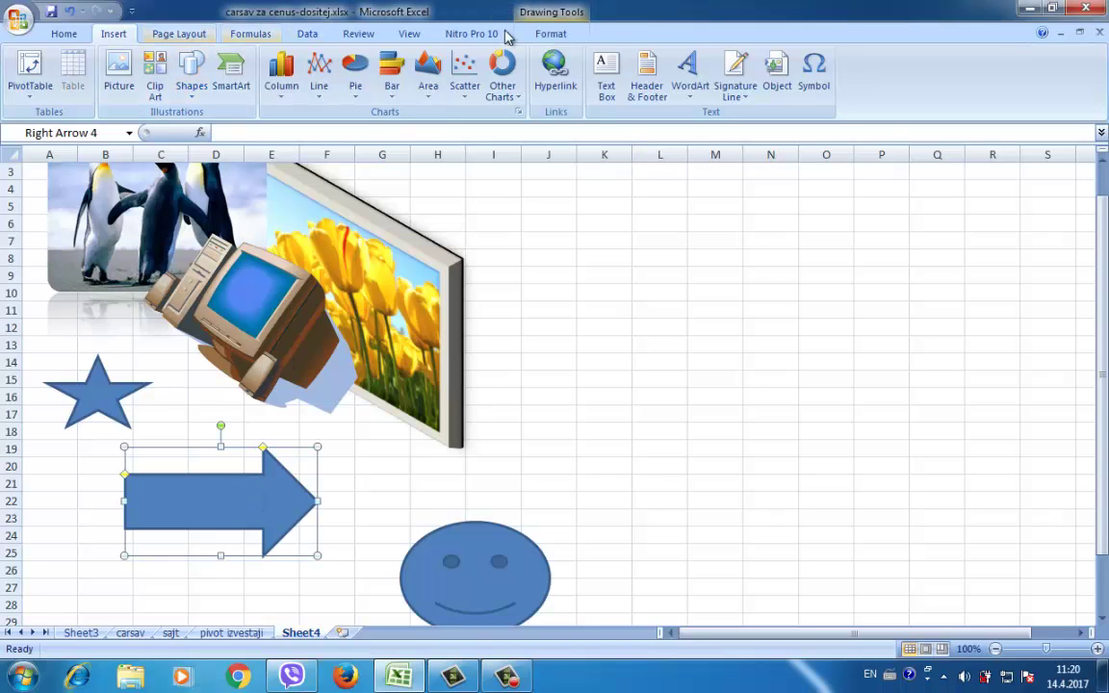
left_click(551, 33)
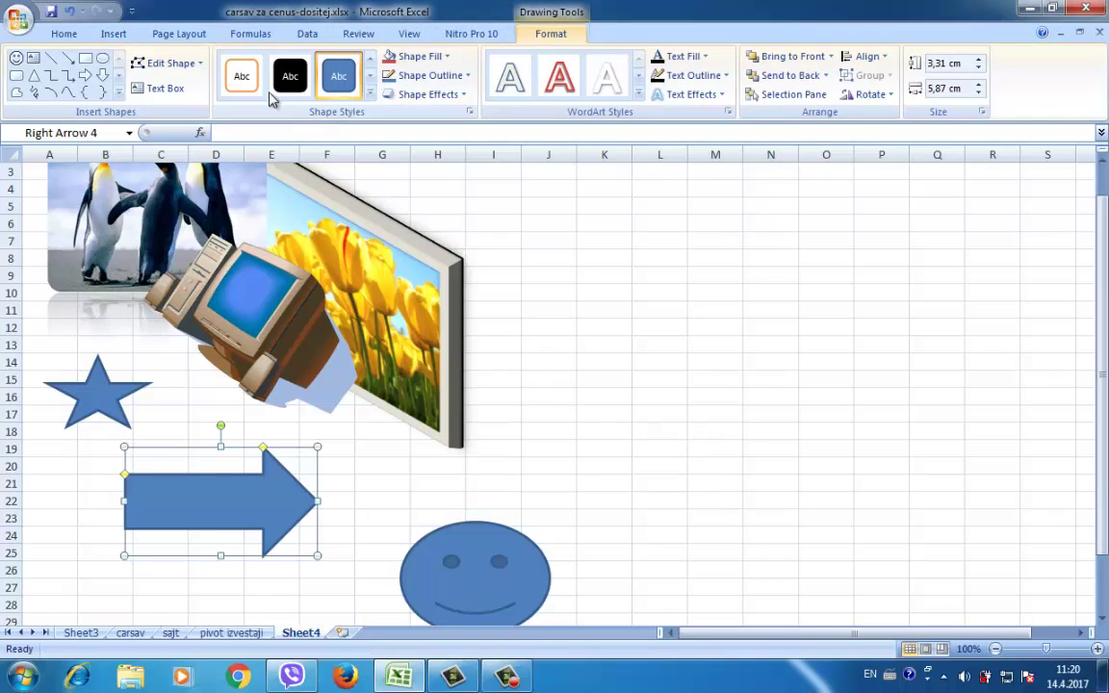
left_click(242, 79)
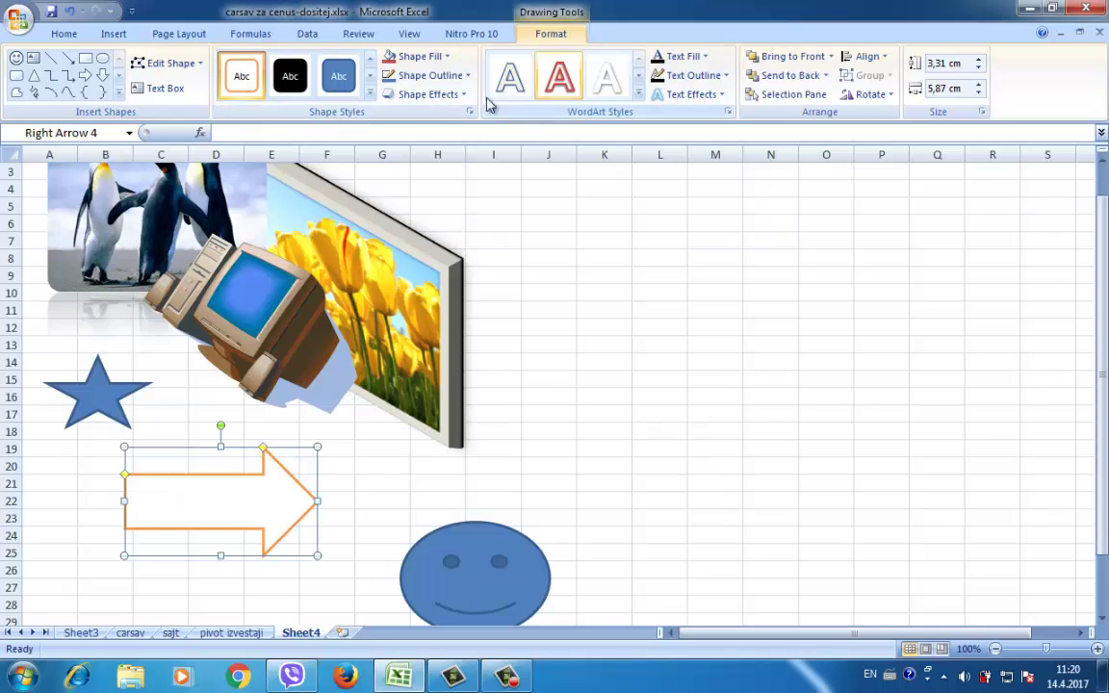
left_click(370, 93)
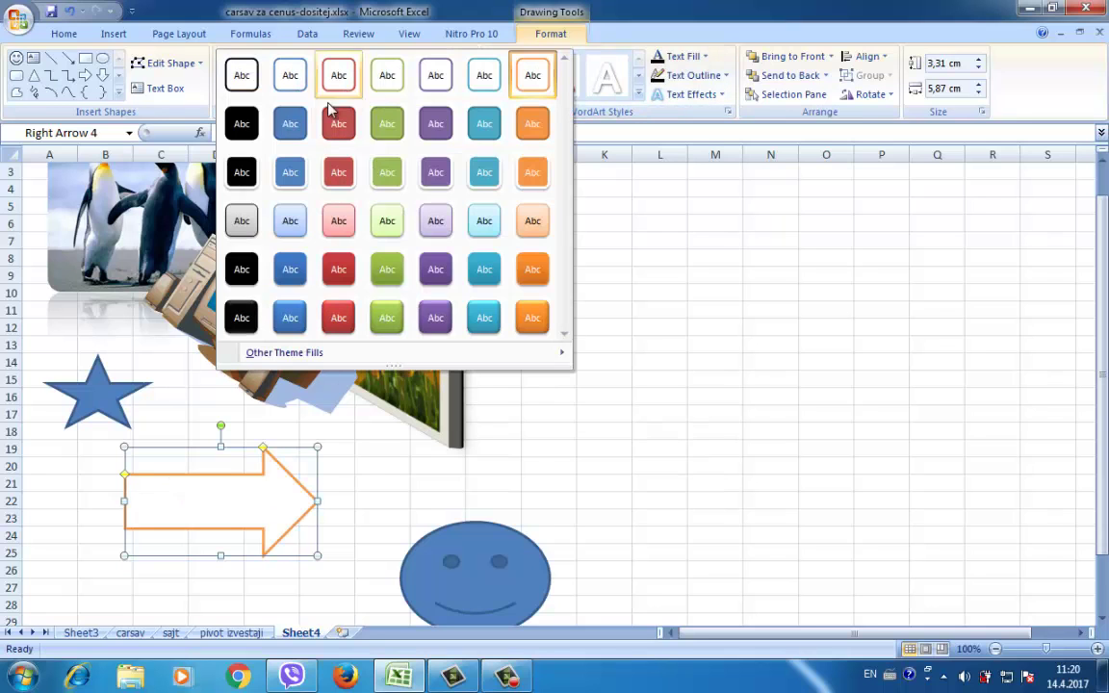
left_click(341, 318)
Give the smiley face the orange shape style from the fifth row of the theme styles
left_click(460, 587)
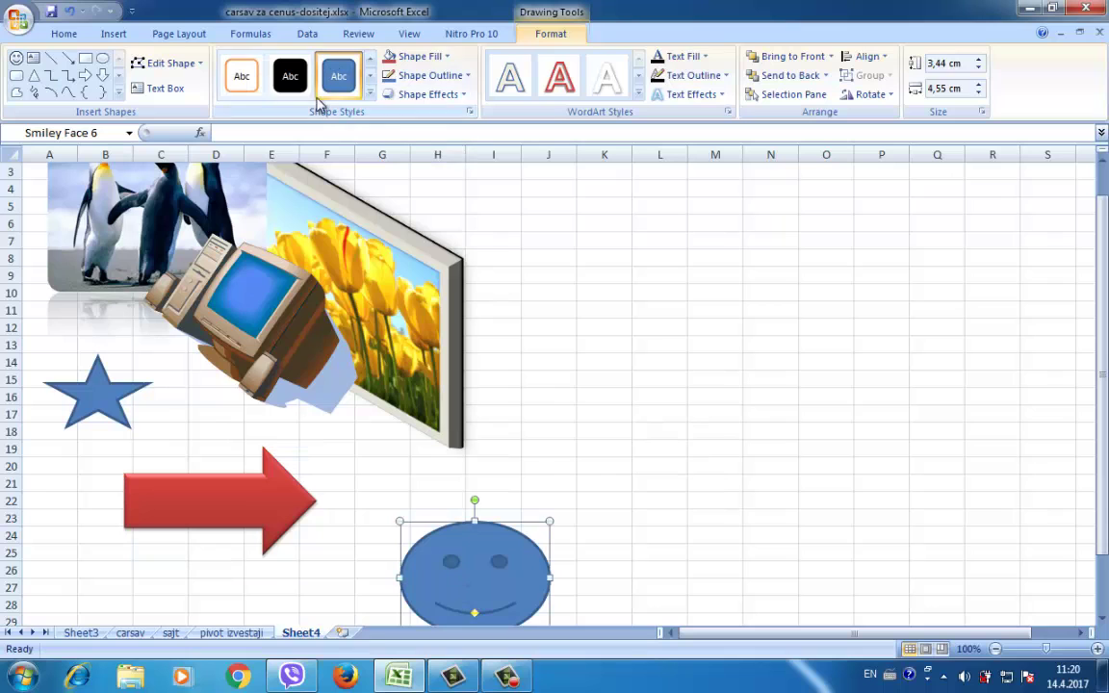
left_click(370, 93)
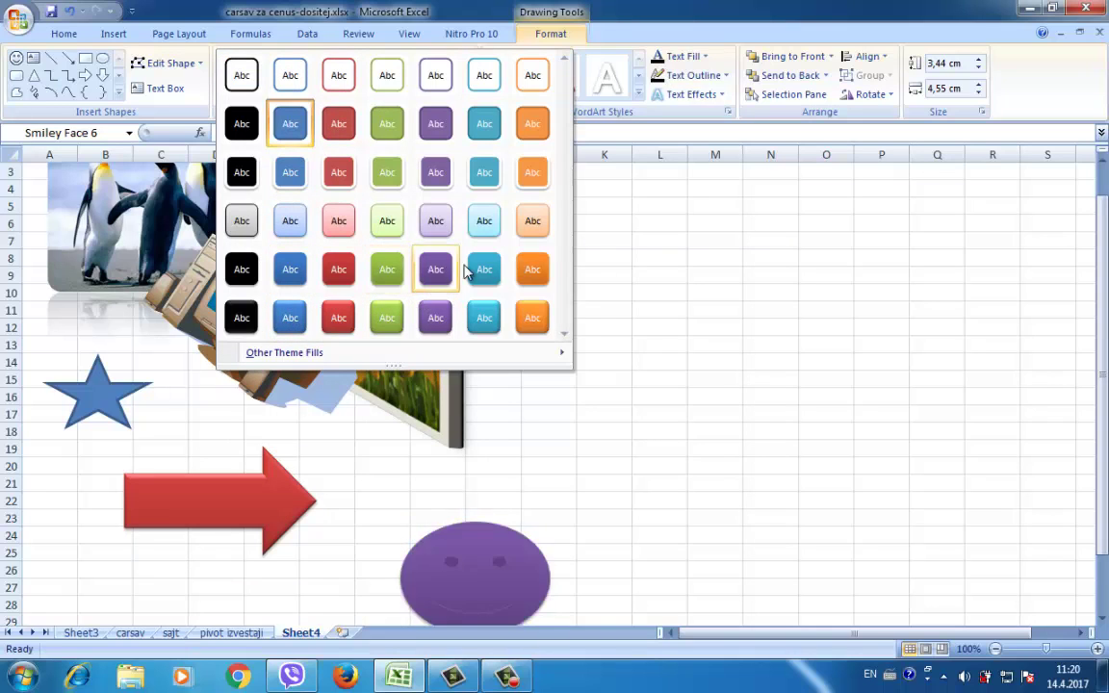
left_click(532, 273)
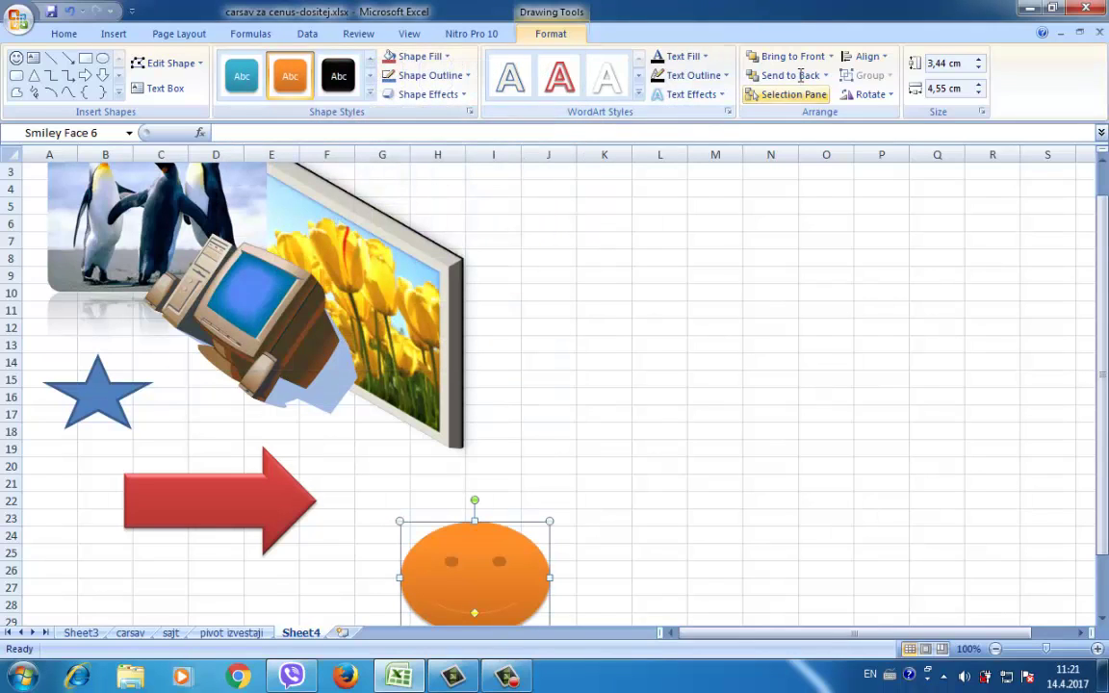
Move the red arrow so it overlaps the smiley face and bring the arrow to the front
left_click_drag(241, 538, 406, 589)
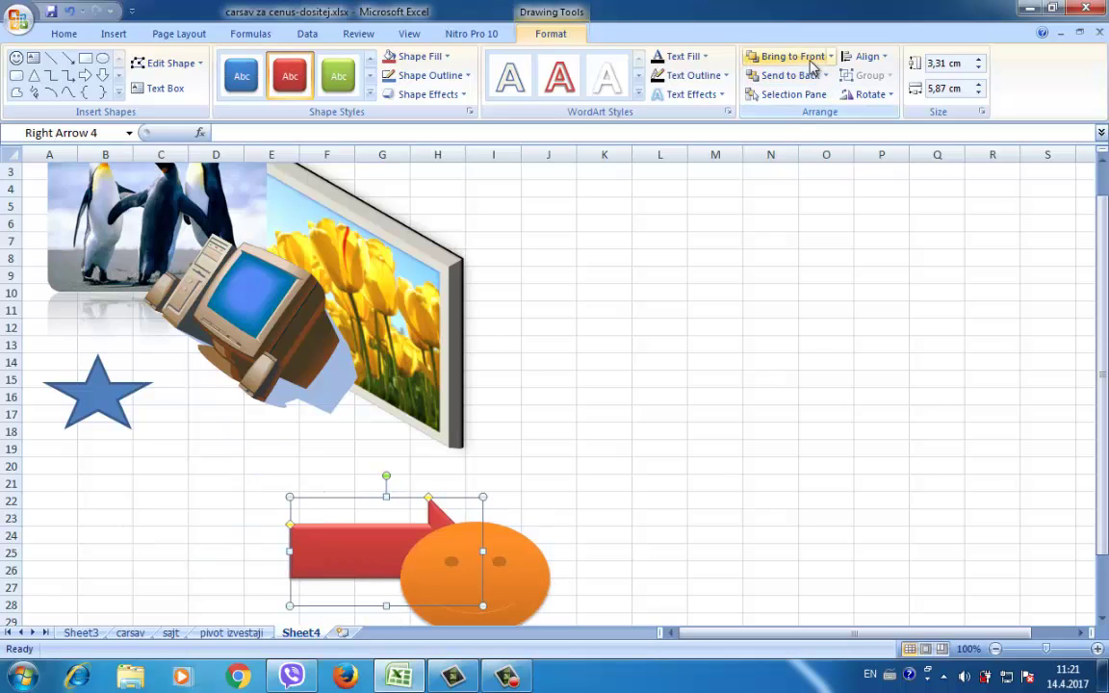
left_click(807, 60)
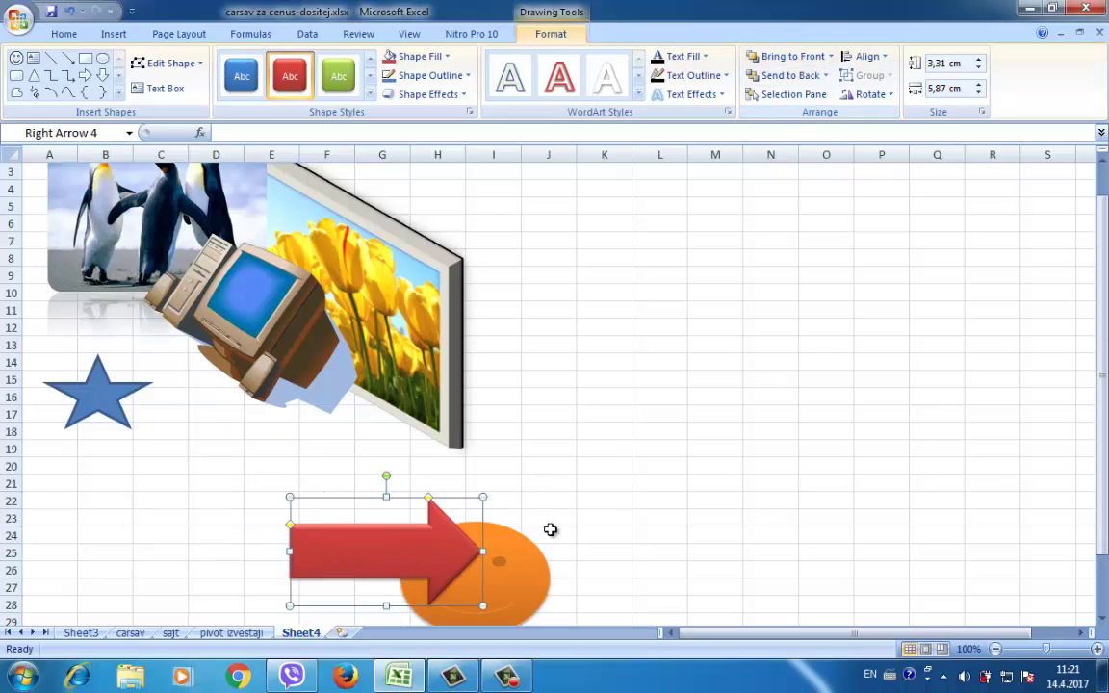
left_click(616, 491)
Move the red arrow off the smiley face to an empty area at its upper left, below the computer clip art
left_click_drag(373, 563, 320, 563)
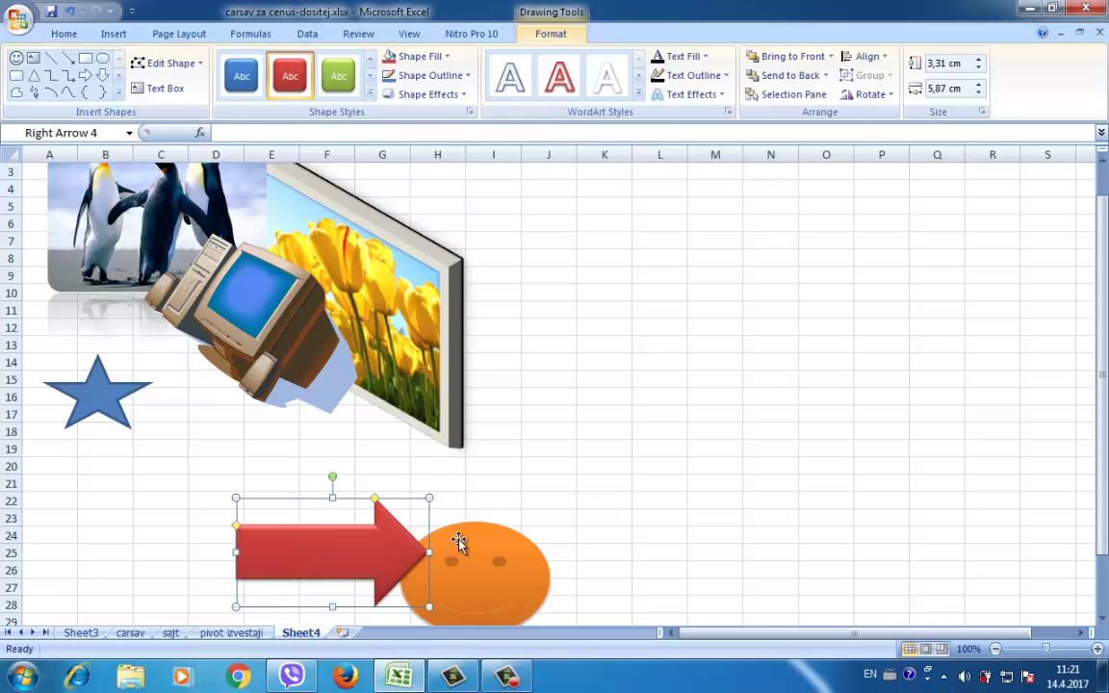
left_click(667, 481)
mouse_move(399, 579)
left_mouse_down()
mouse_move(413, 449)
mouse_move(447, 484)
left_mouse_up()
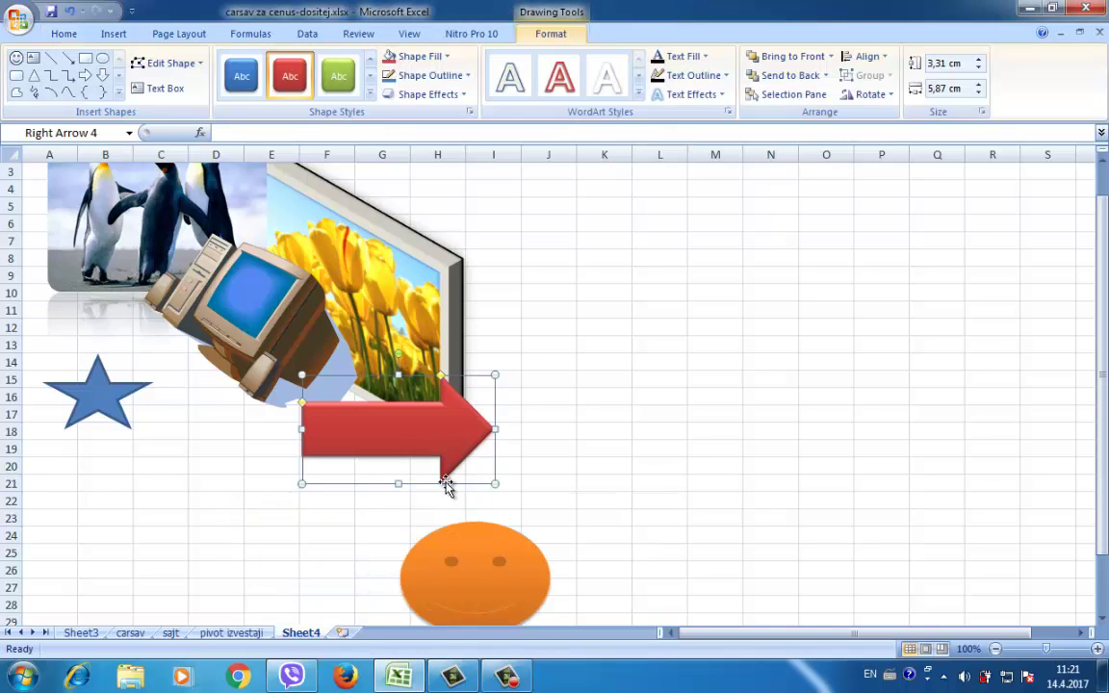
left_click_drag(425, 442, 297, 528)
left_click(564, 485)
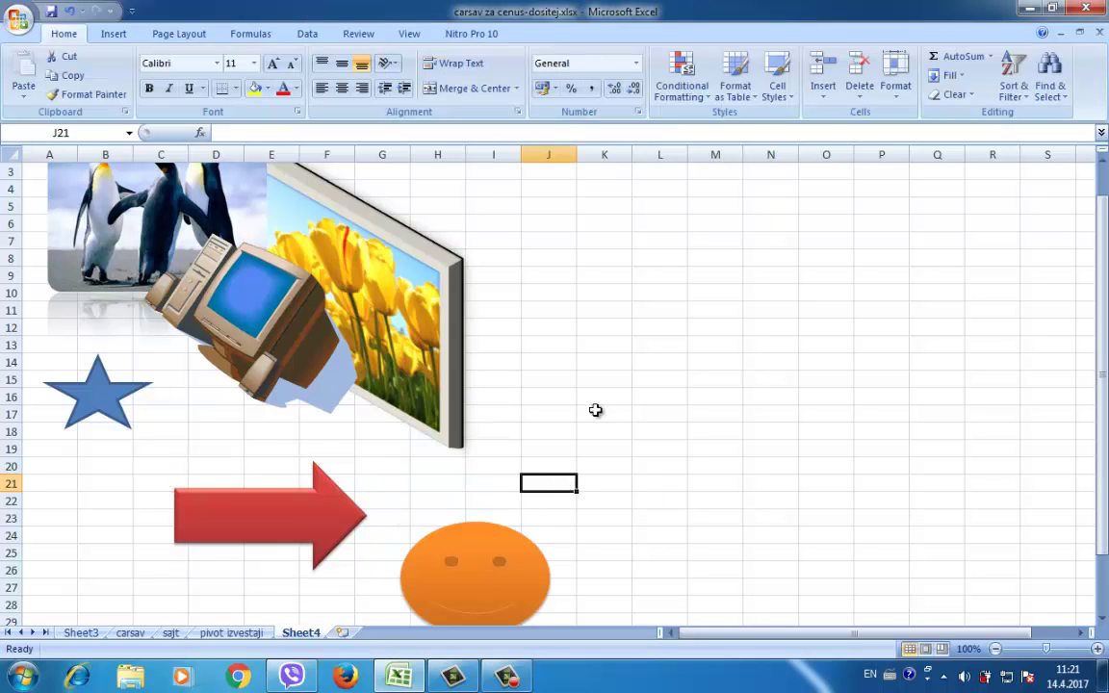
Insert a Basic Cycle SmartArt graphic from the Cycle category on the sheet
left_click(113, 36)
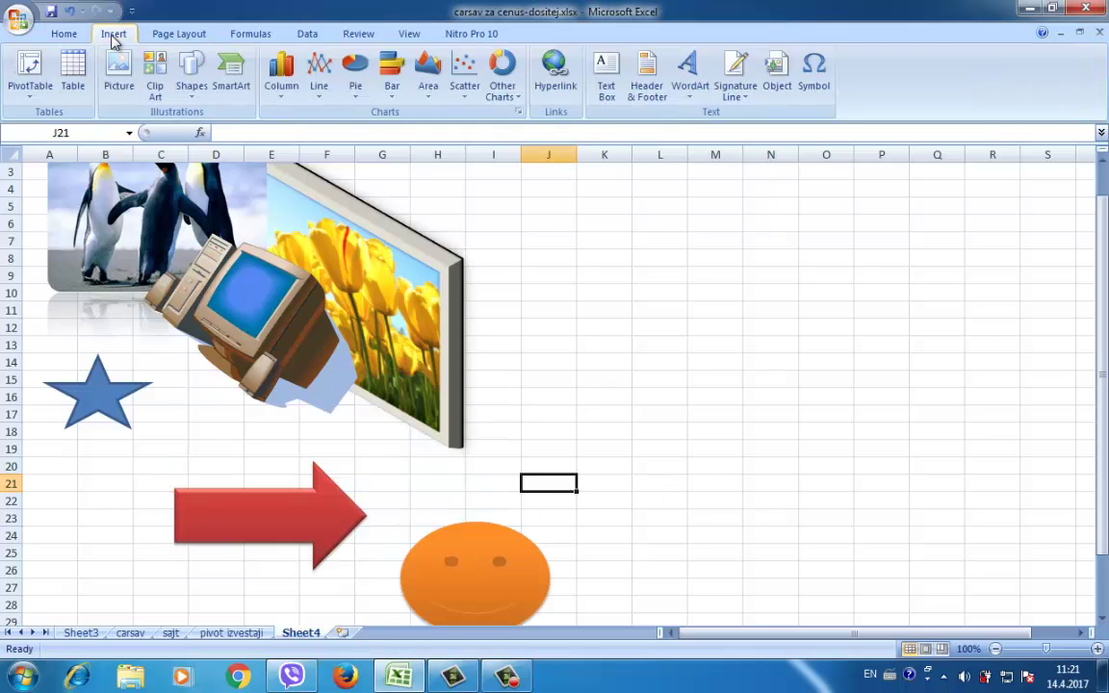
left_click(239, 94)
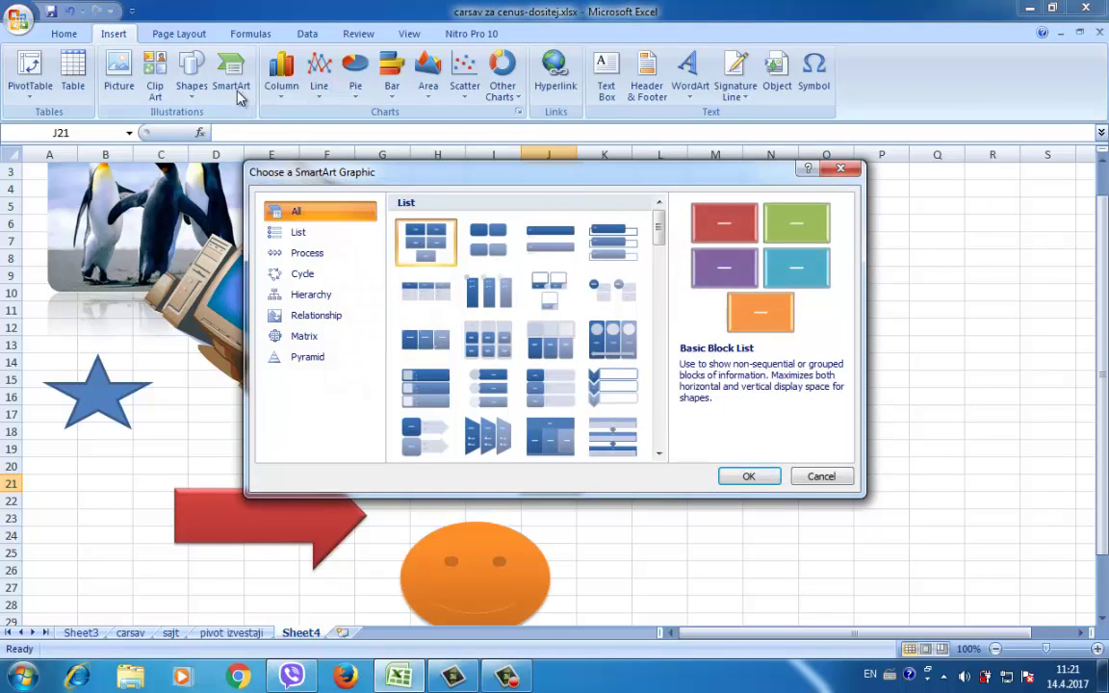
left_click(314, 275)
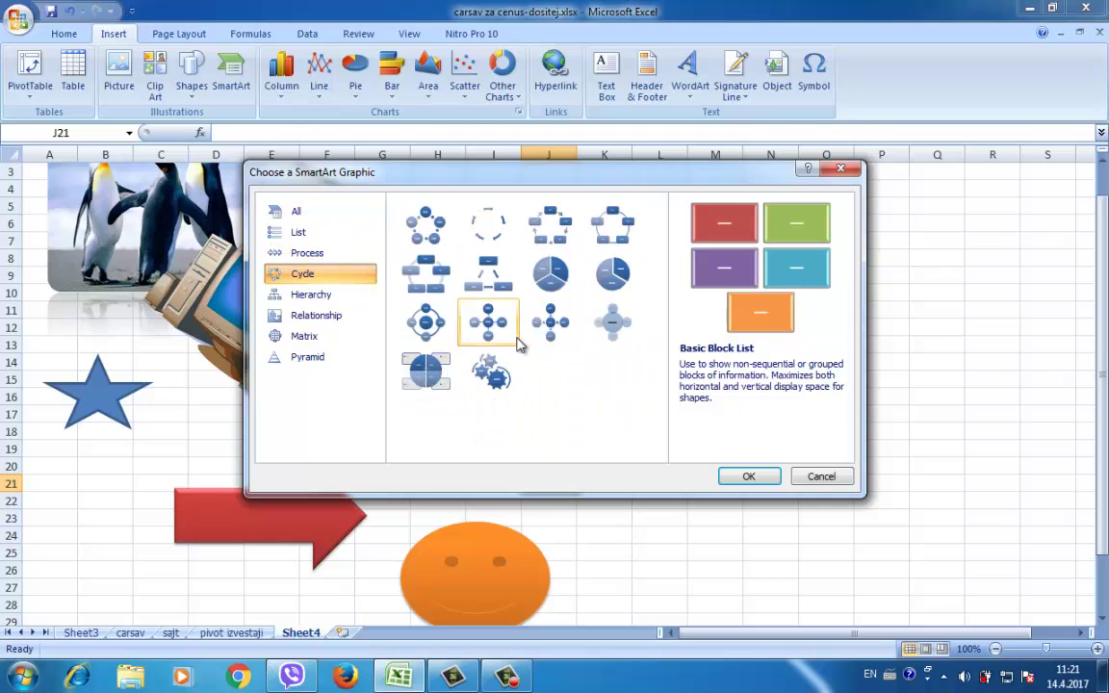
left_click(428, 245)
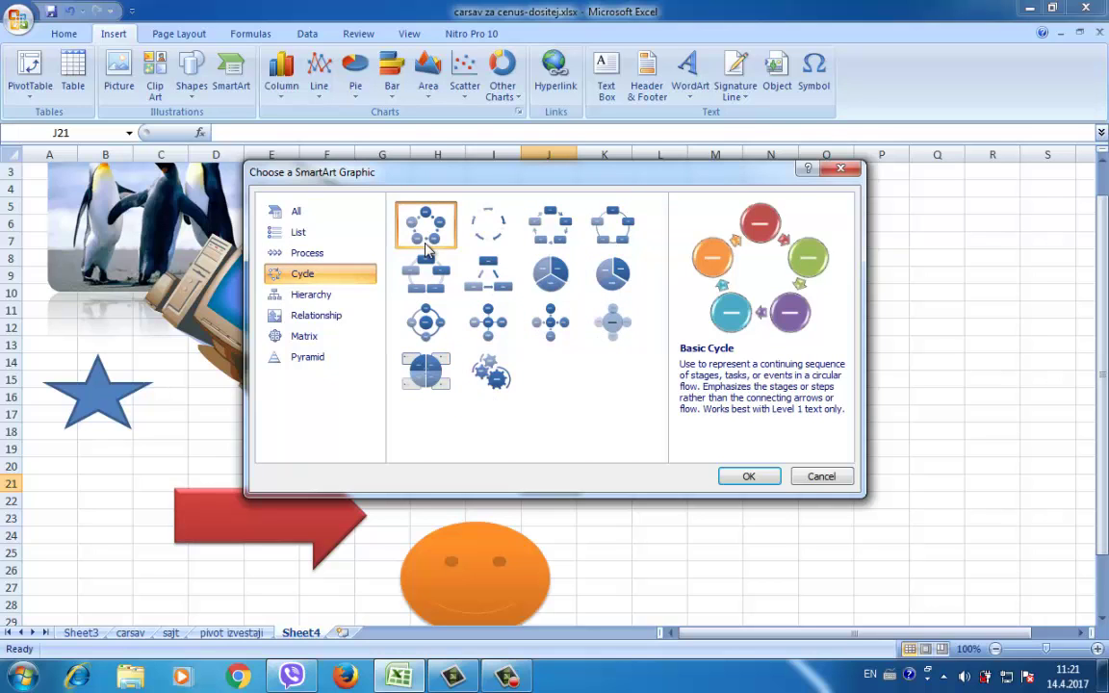
left_click(750, 477)
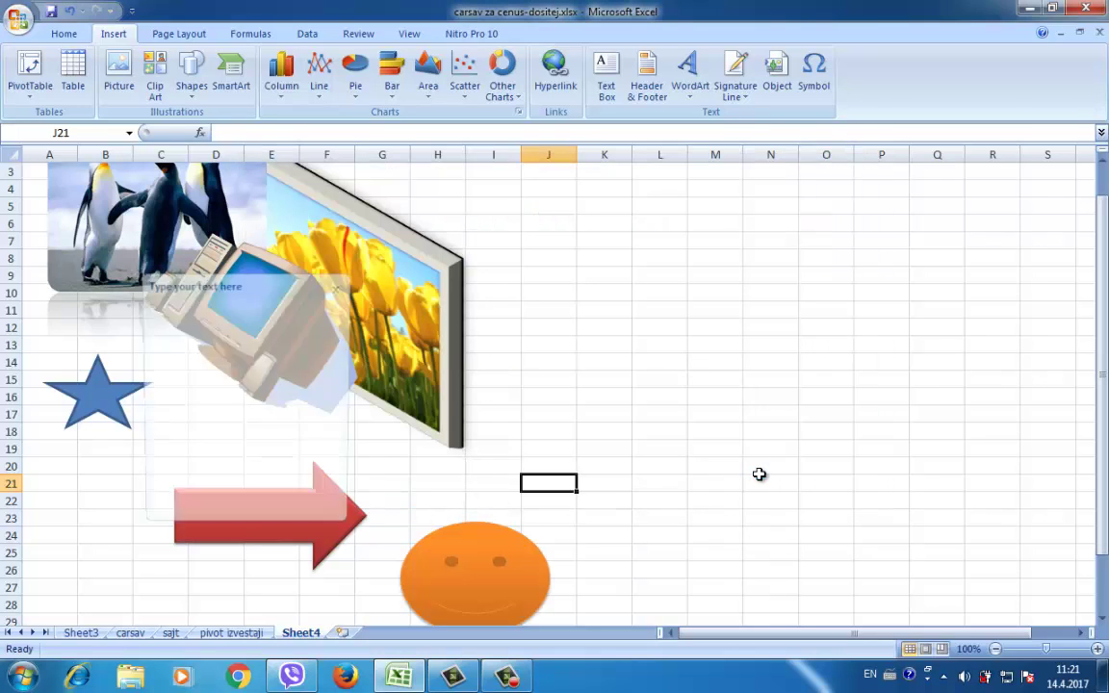
Label the five circles of the cycle diagram 1, 2, 3, 4 and 5 in clockwise order from the top
type("1")
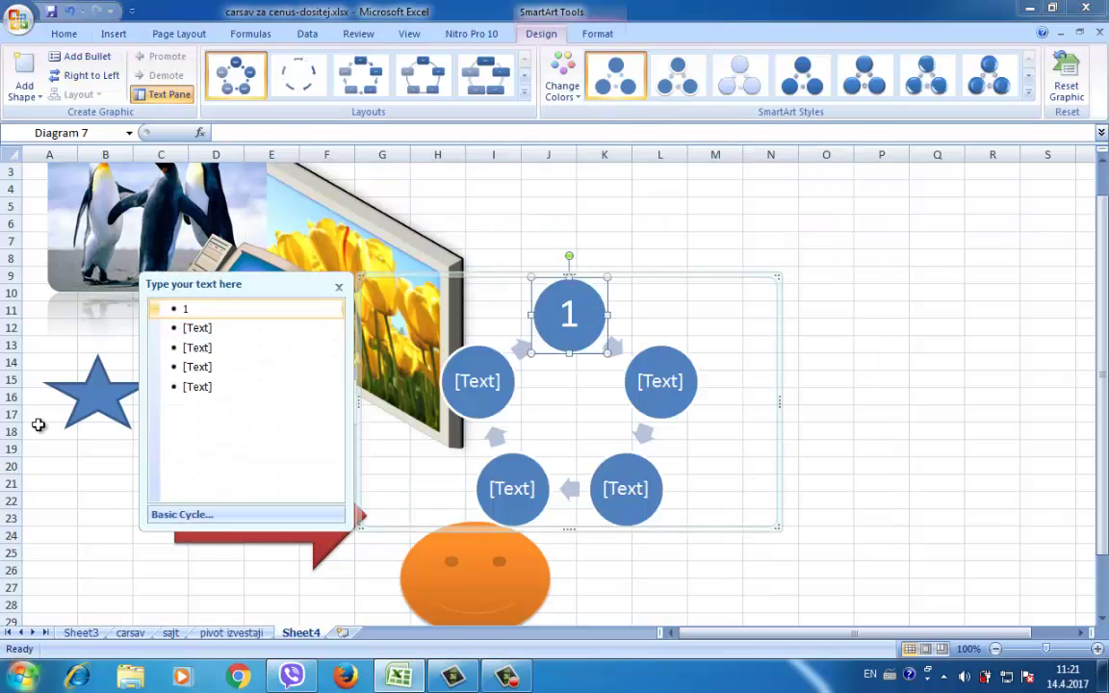
left_click(210, 328)
type("2")
left_click(209, 348)
type("3")
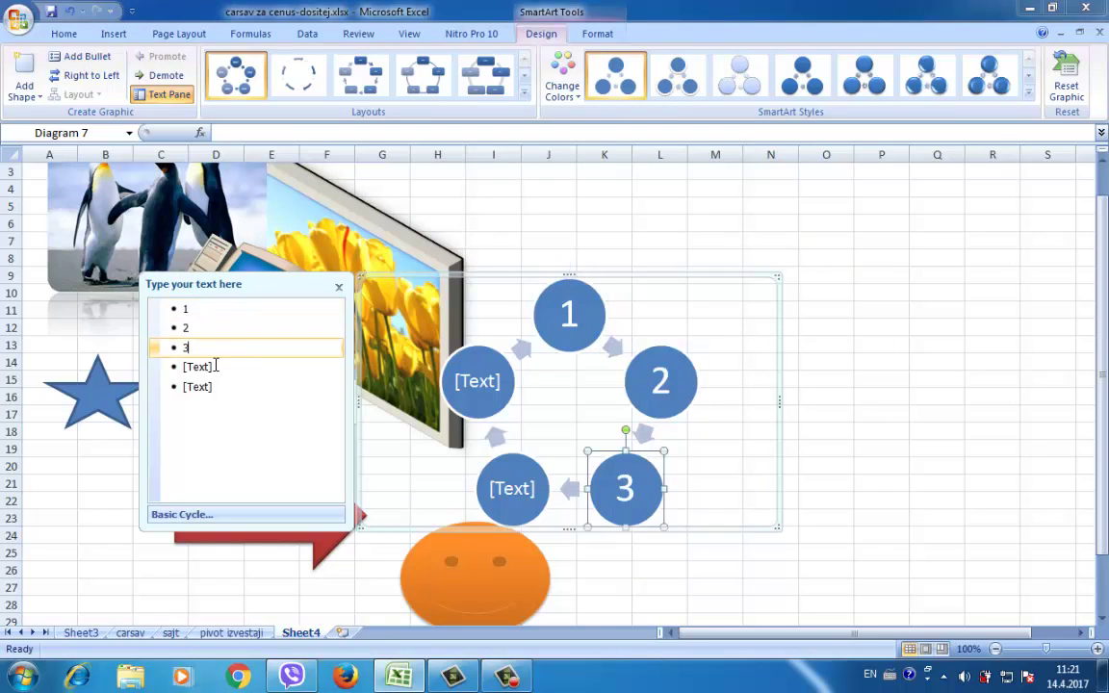
left_click(216, 366)
type("4")
left_click(216, 387)
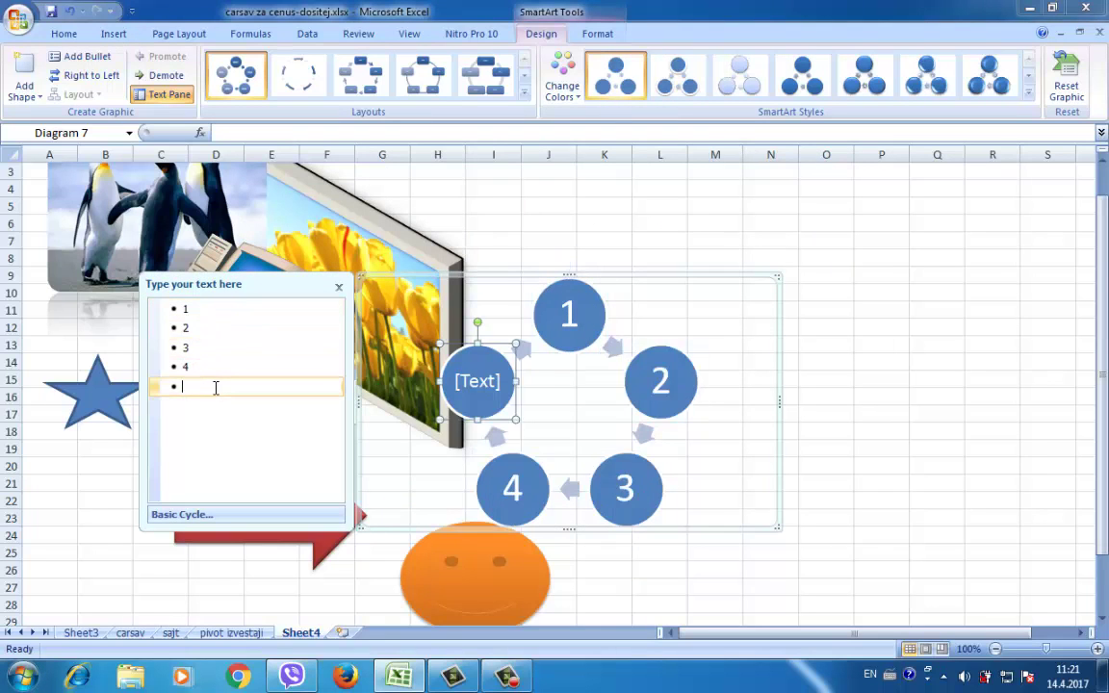
type("5")
left_click(867, 535)
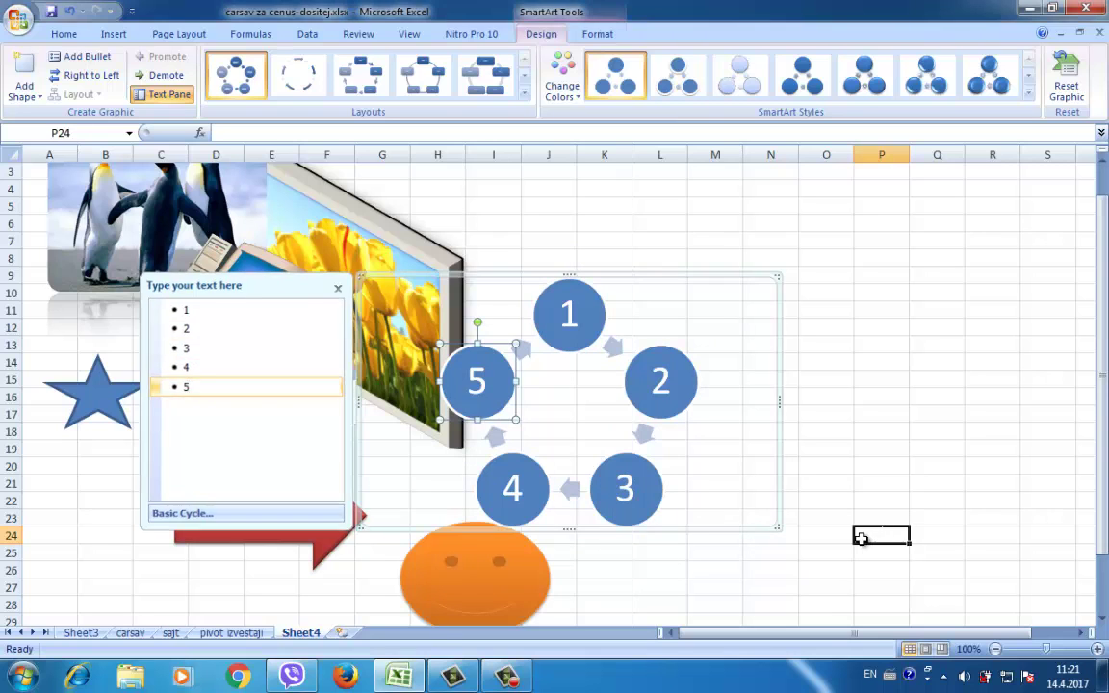
Move the cycle diagram sideways off the tulips picture so its frame starts near column I
left_click(607, 289)
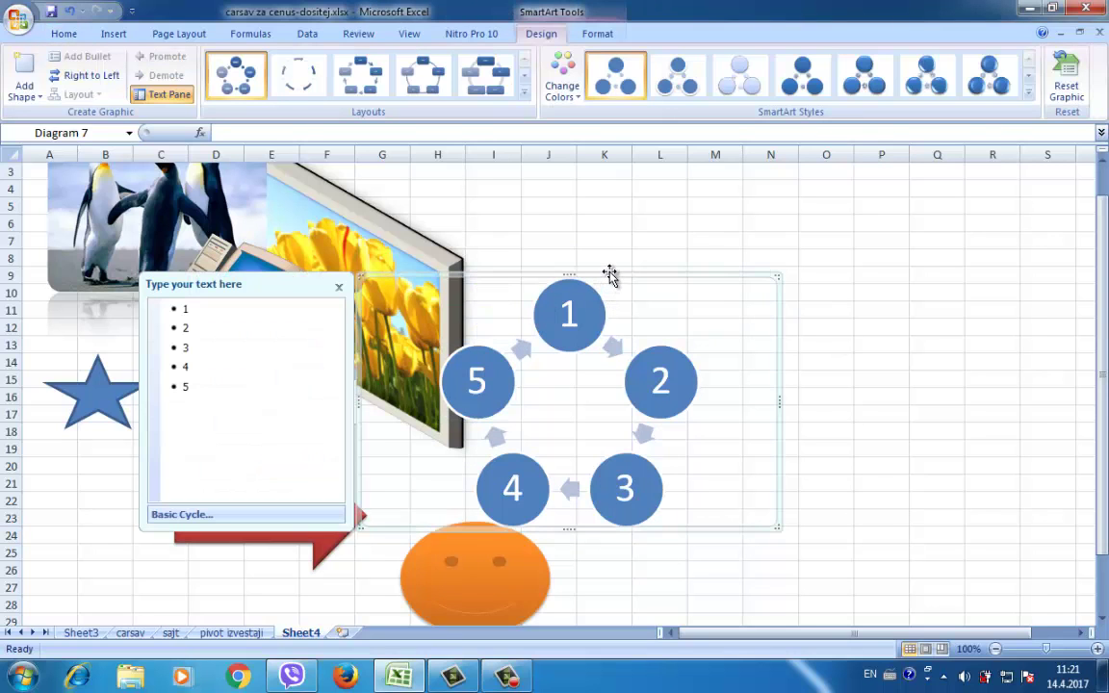
left_click_drag(610, 276, 729, 275)
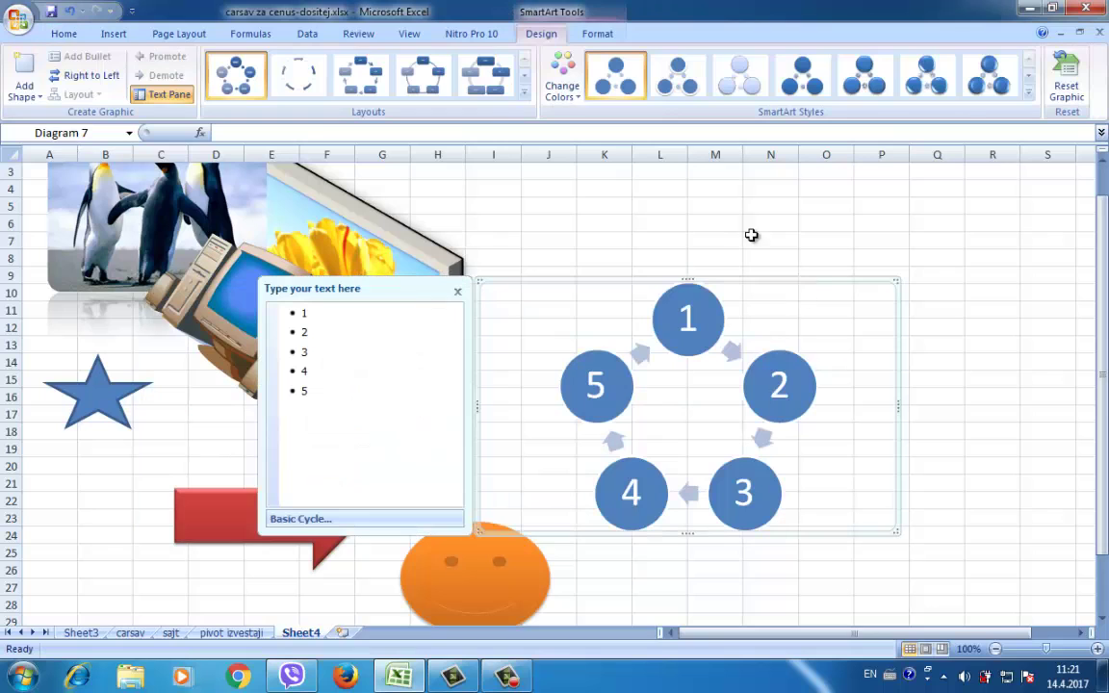
left_click(747, 216)
Recolor the cycle diagram with the first Colorful variation
left_click(657, 310)
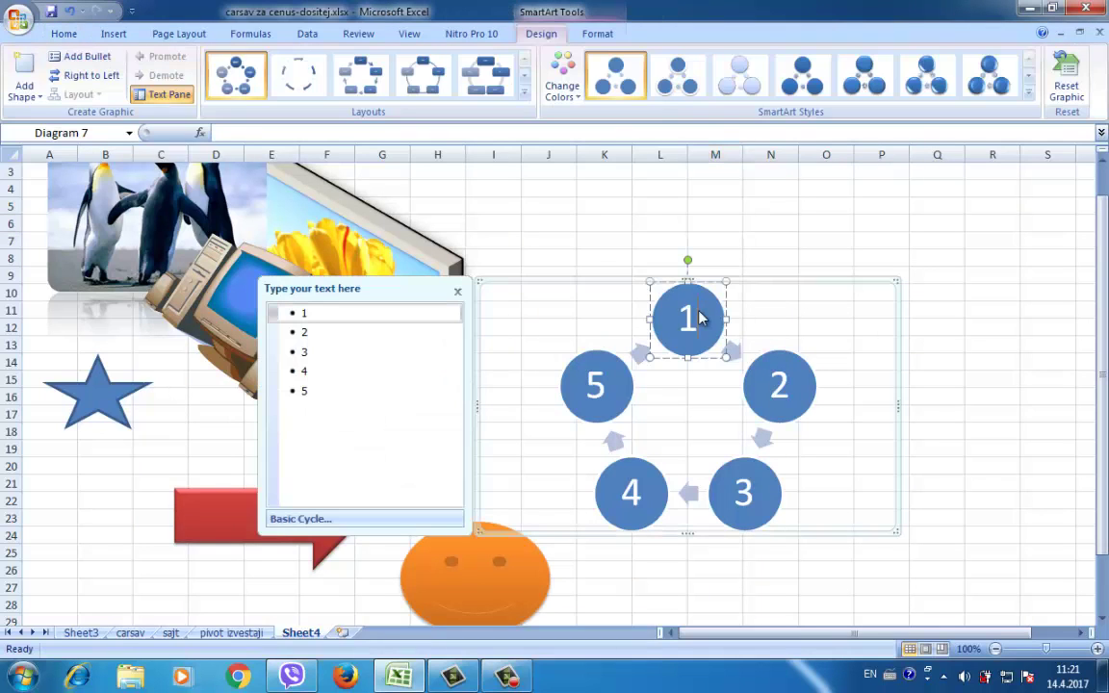
left_click(573, 98)
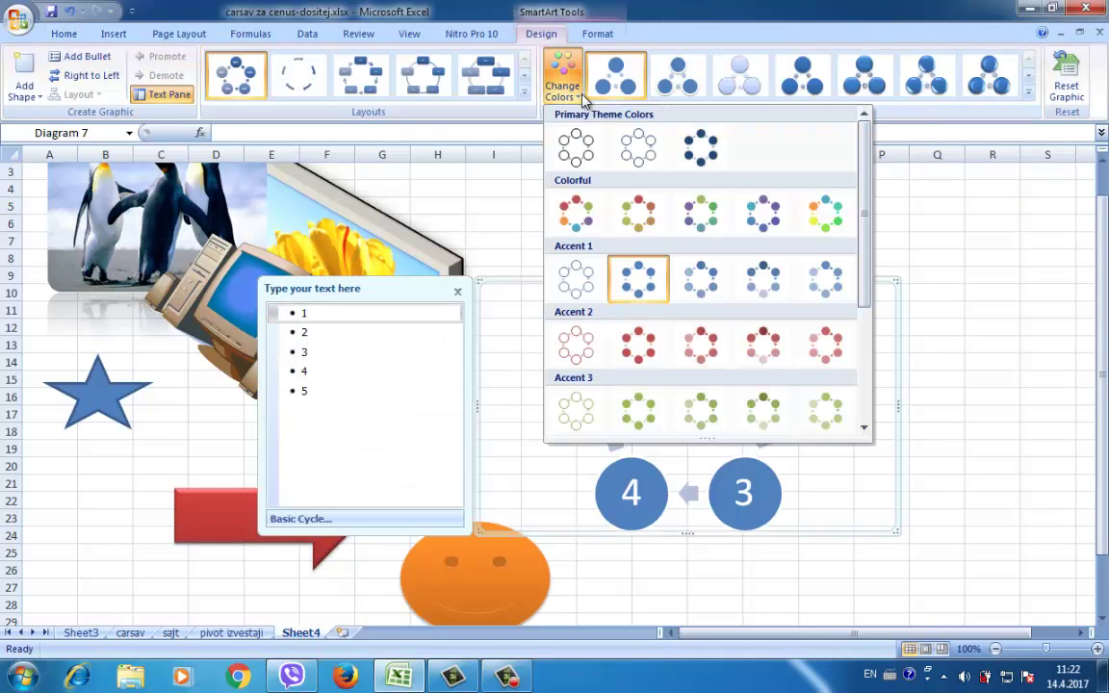
left_click(578, 223)
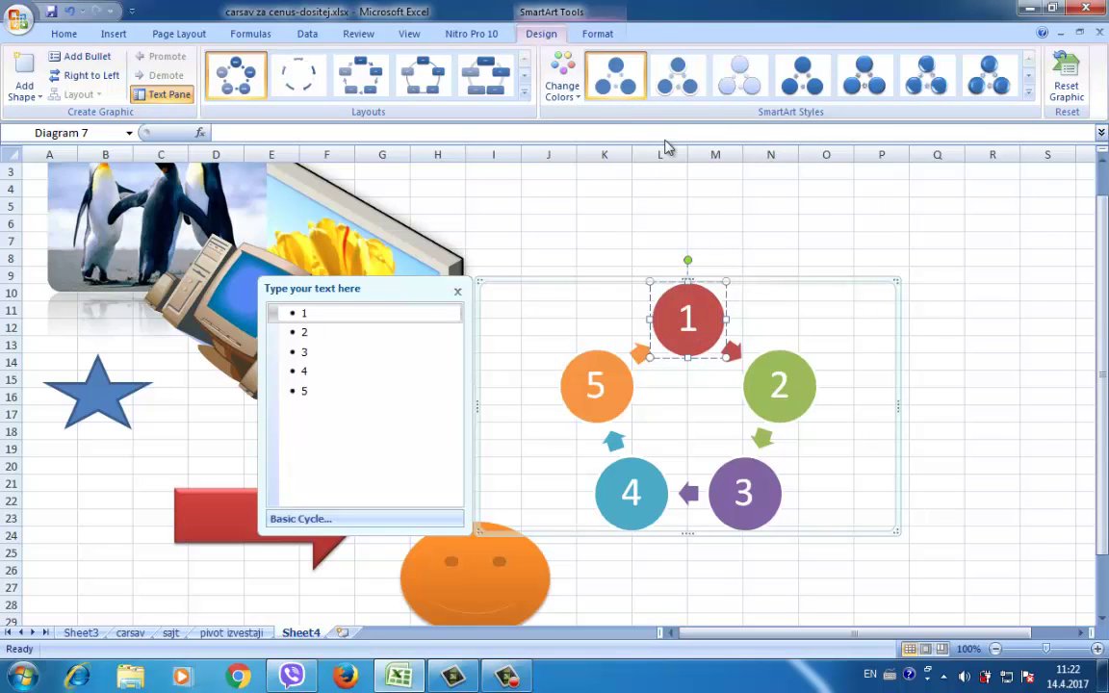
Recolor the cycle diagram with the second Colorful variation and apply the sixth SmartArt style, with glossy beveled shapes
left_click(580, 106)
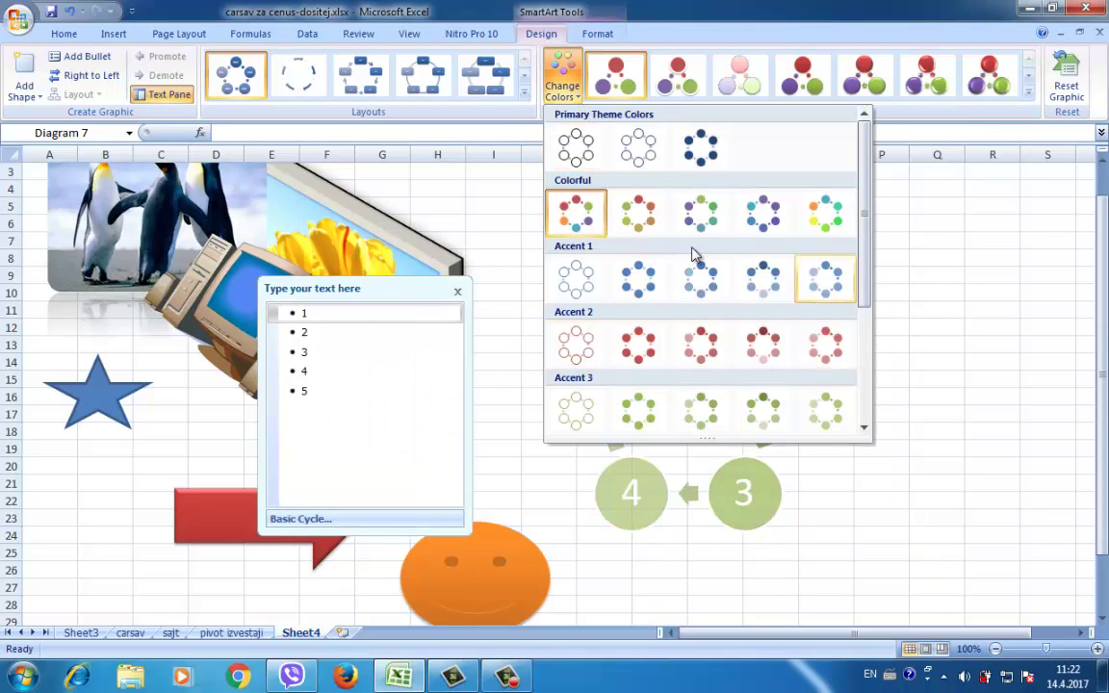
left_click(635, 223)
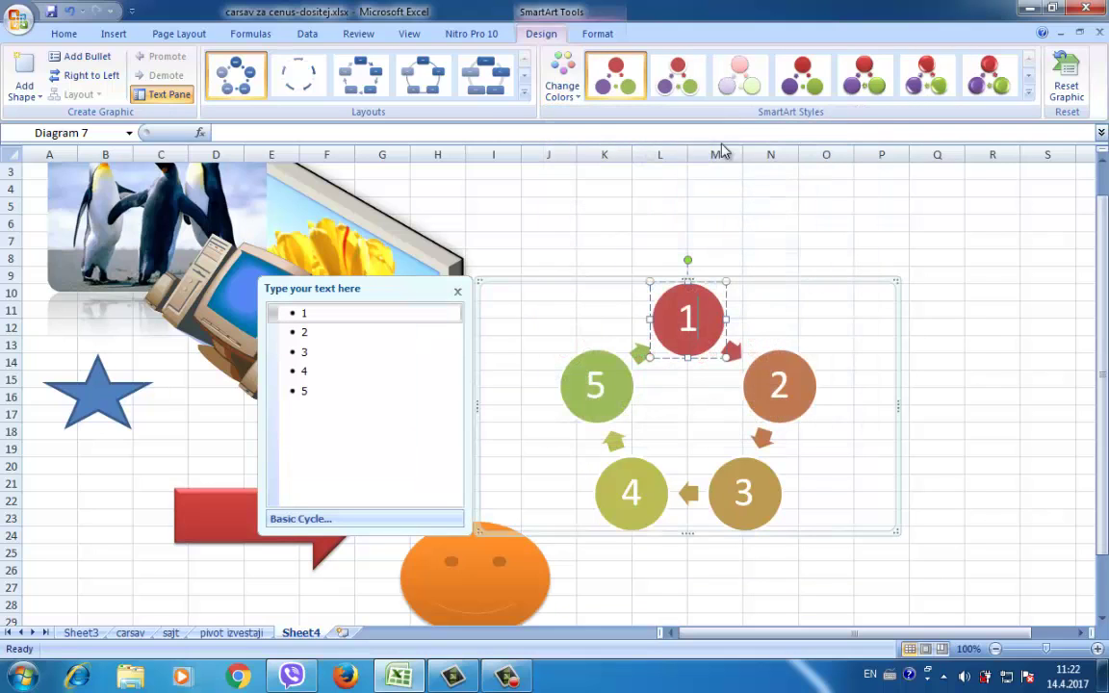
left_click(922, 94)
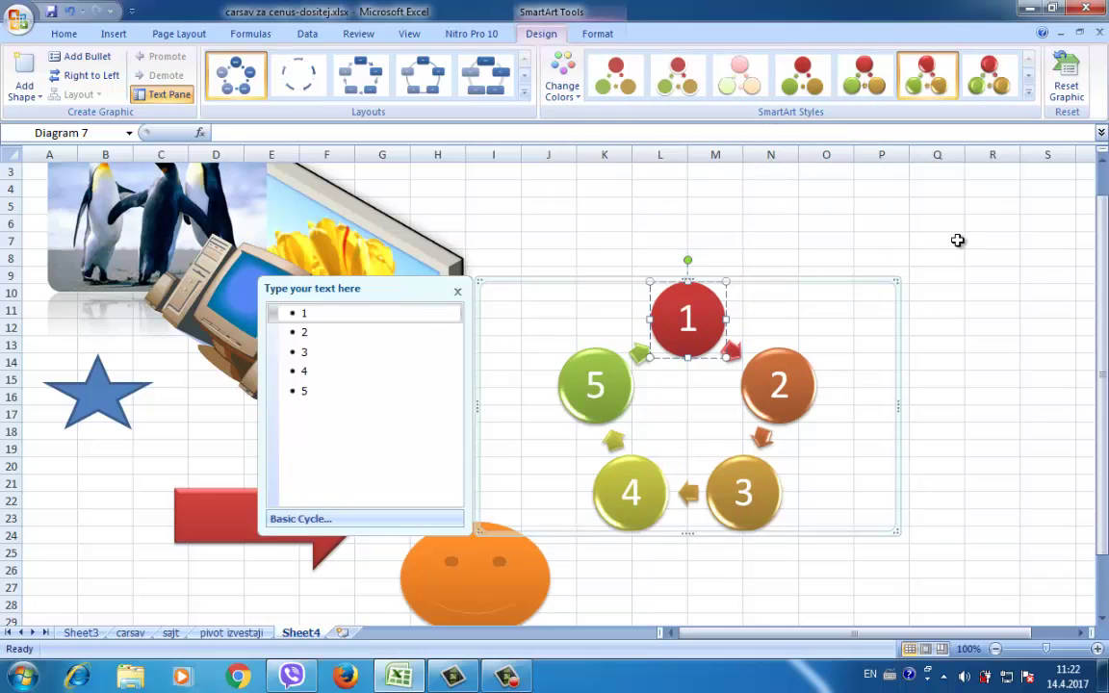
Try the Block Cycle and Nondirectional Cycle layouts on the diagram and settle on the Segmented Cycle layout
left_click(358, 96)
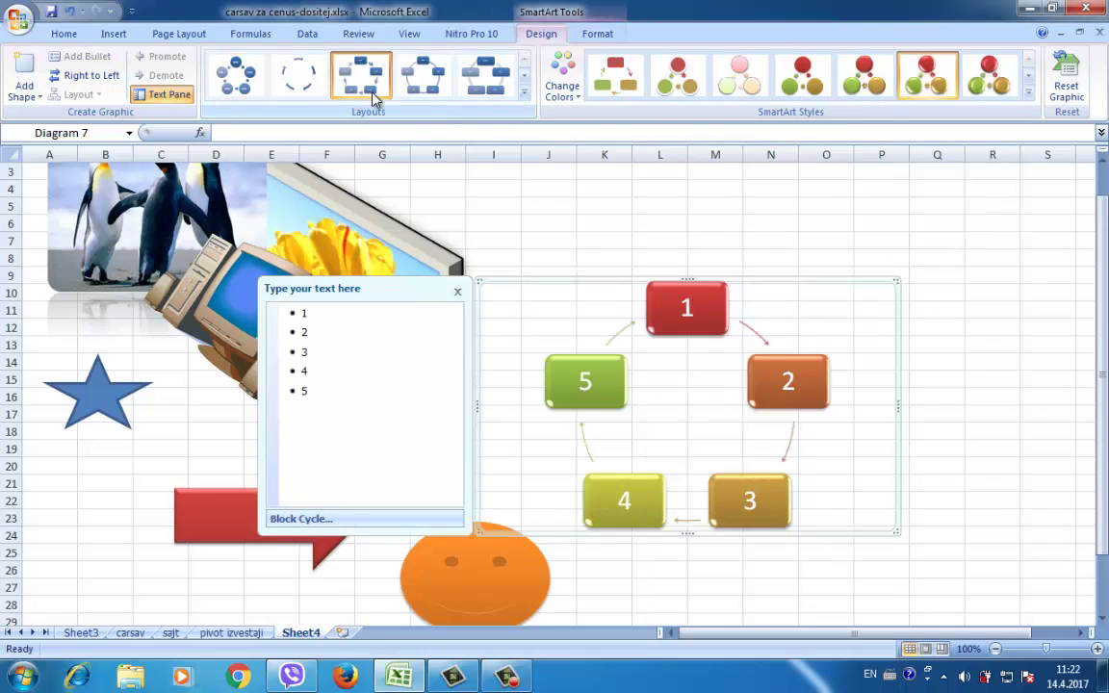
left_click(423, 100)
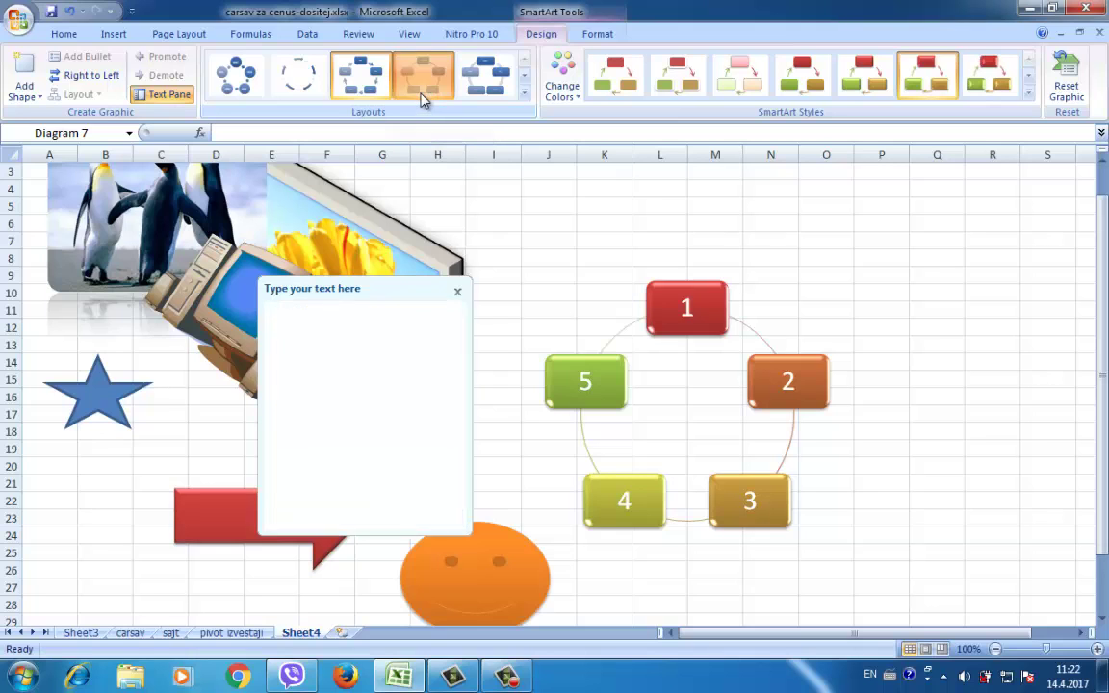
left_click(524, 93)
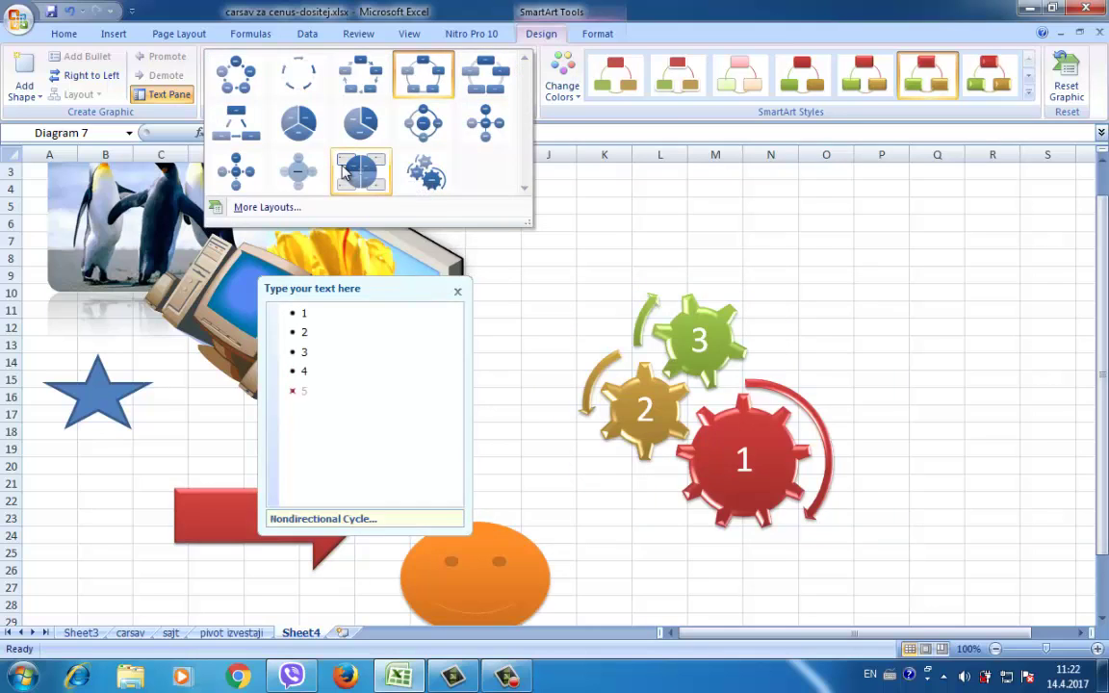
left_click(301, 138)
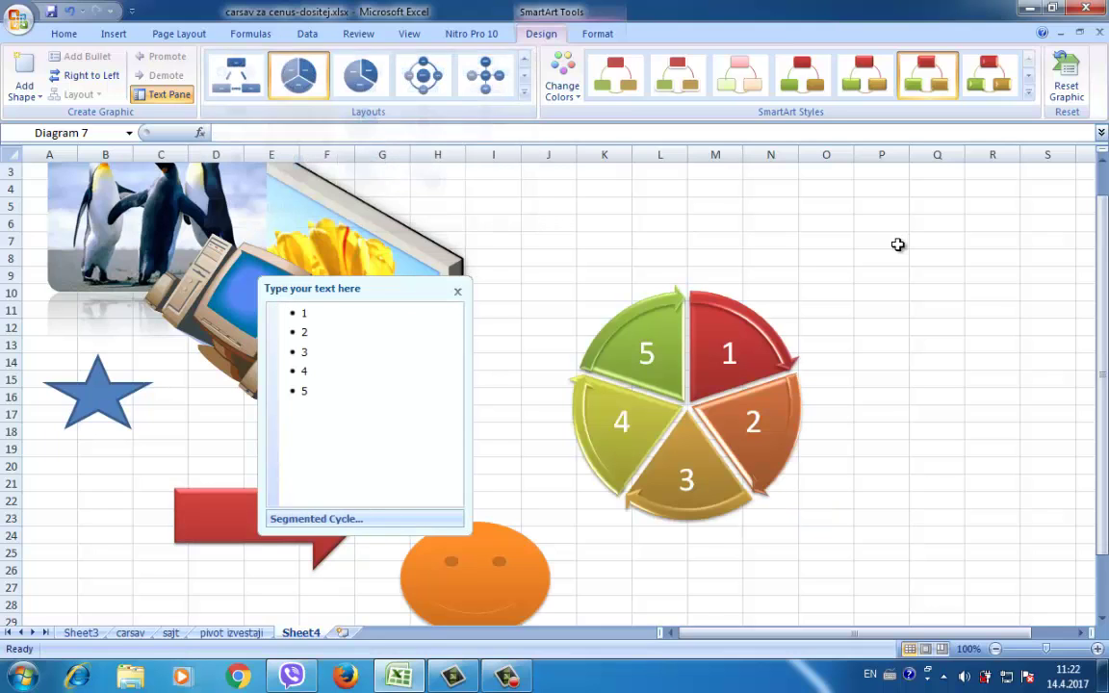
left_click(861, 249)
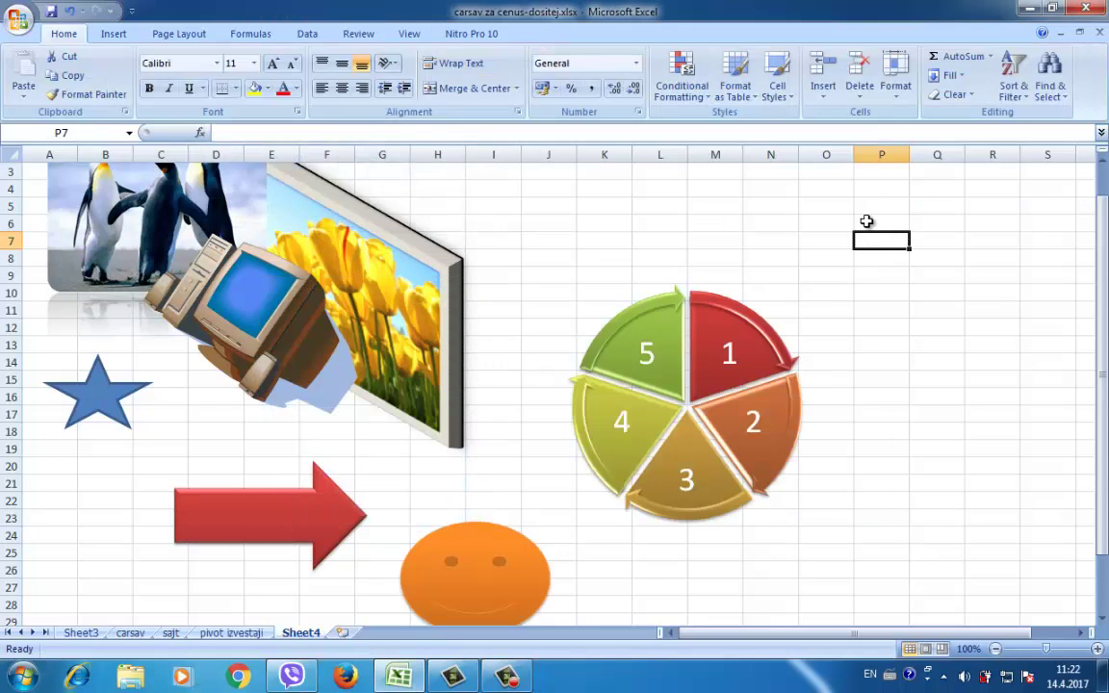